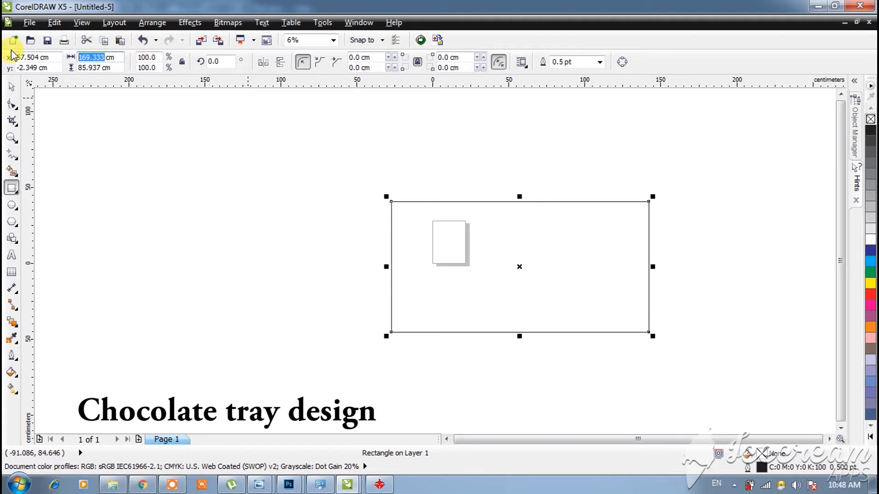
# Step: Set the selected rectangle's size to 34 cm wide and 20 cm high
pyautogui.write('30')
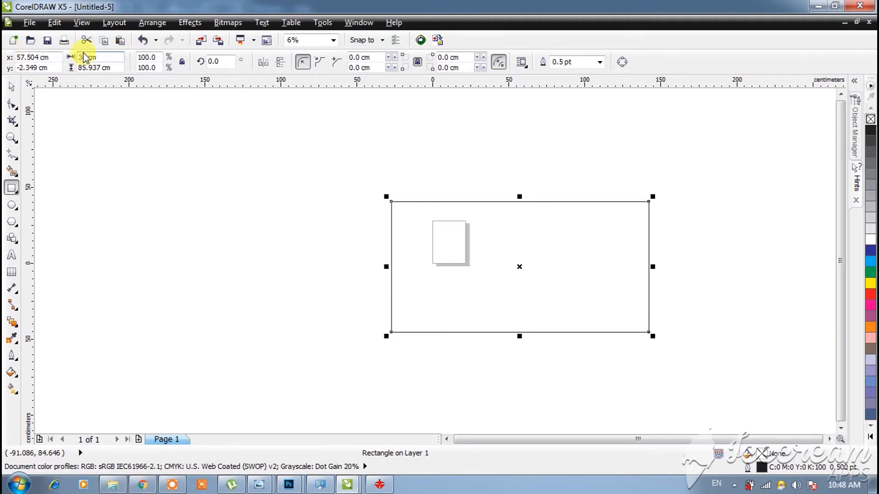
pyautogui.press('Tab')
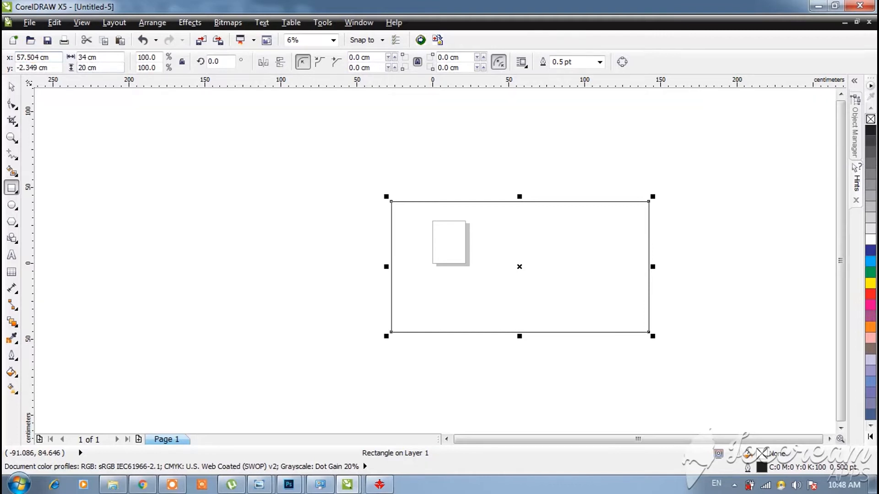
pyautogui.write('20')
pyautogui.press('Return')
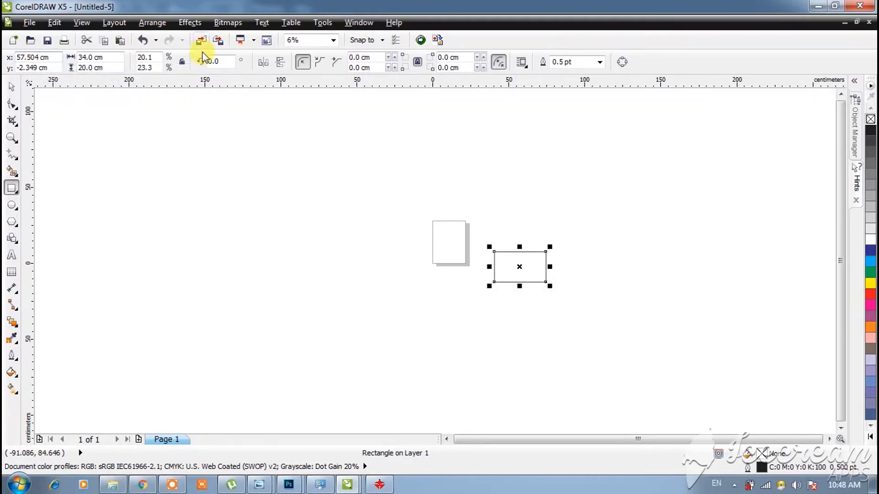
# Step: Duplicate the 34 × 20 cm rectangle below itself, set the copy's height to 5 cm and place it just under the original
pyautogui.scroll(3, 587, 279)
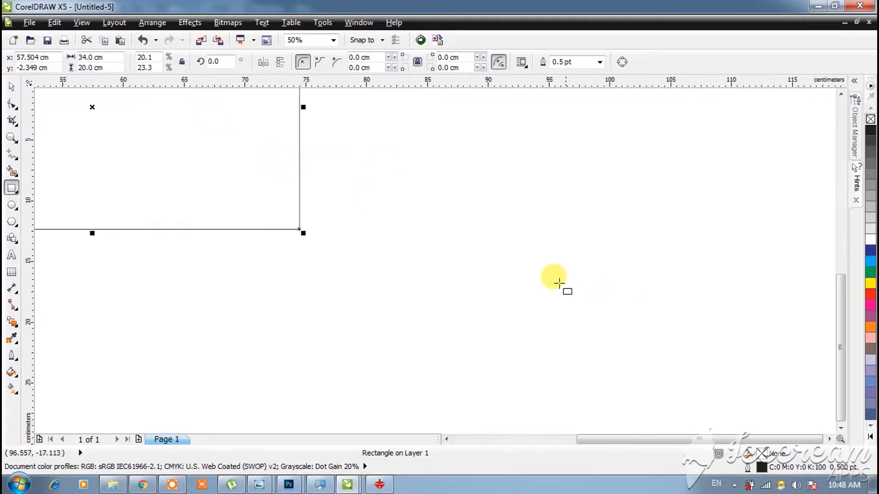
pyautogui.click(12, 86)
pyautogui.click(78, 161)
pyautogui.scroll(-1, 369, 216)
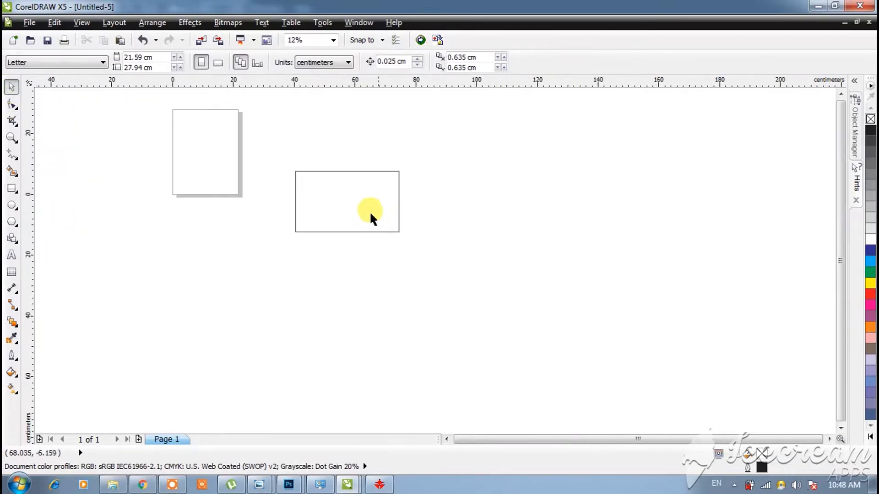
pyautogui.scroll(1, 375, 208)
pyautogui.click(375, 206)
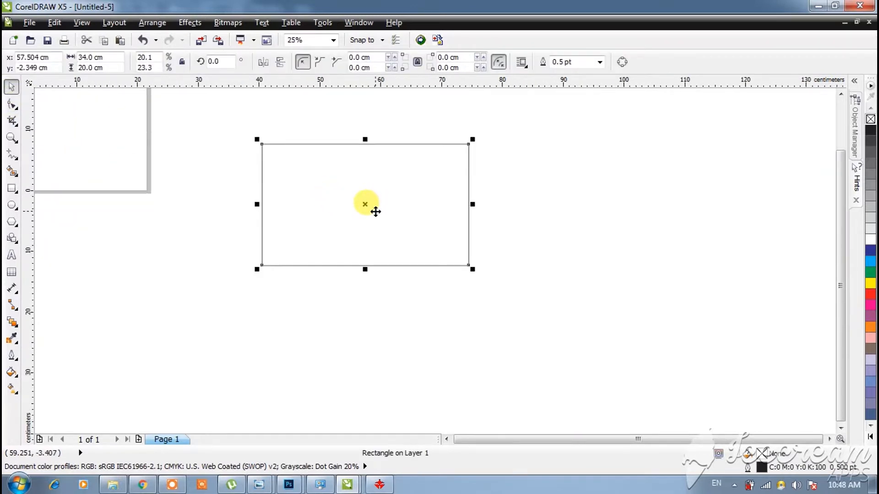
pyautogui.moveTo(376, 211); pyautogui.dragTo(395, 320)
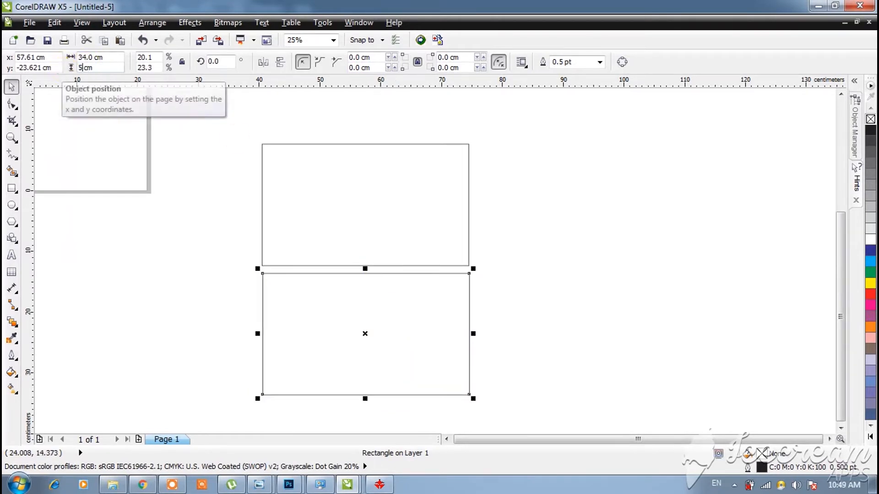
pyautogui.write('5')
pyautogui.press('Return')
pyautogui.moveTo(321, 330); pyautogui.dragTo(321, 284)
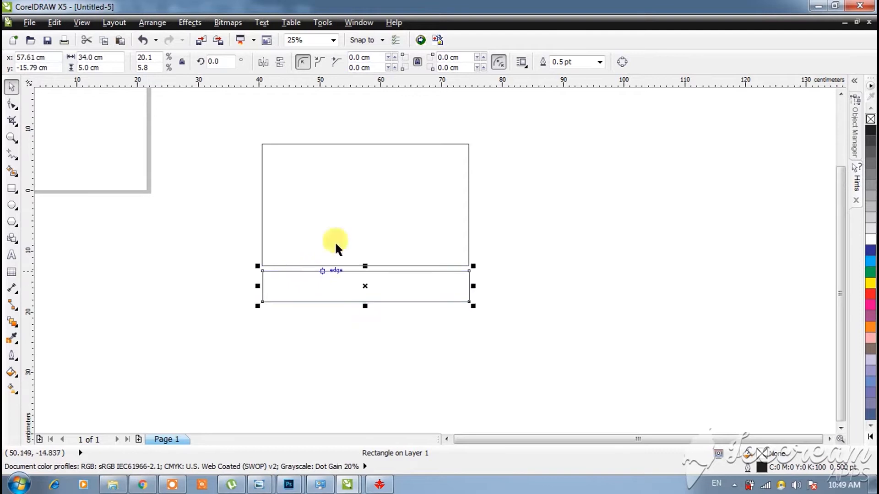
# Step: Add a 5 × 19.2 cm side panel along the main rectangle's left edge and place a copy along its right edge
pyautogui.click(15, 196)
pyautogui.moveTo(215, 140)
pyautogui.mouseDown()
pyautogui.moveTo(236, 255)
pyautogui.moveTo(260, 264)
pyautogui.mouseUp()
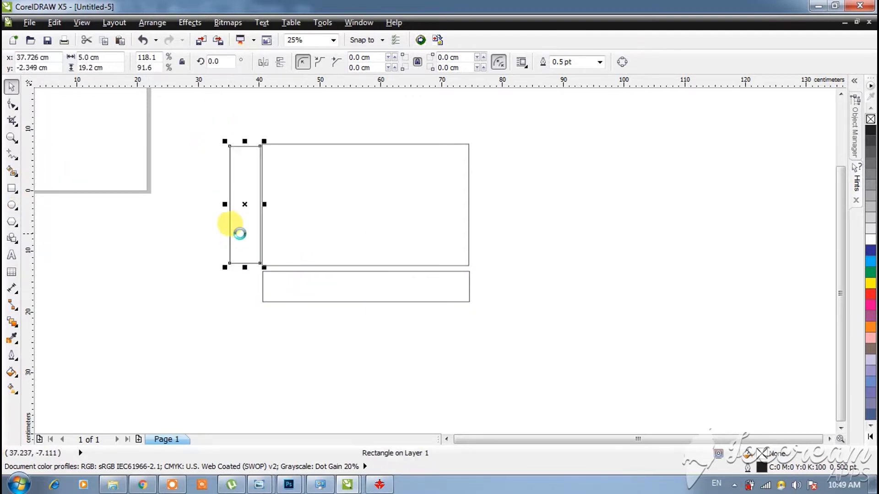
pyautogui.moveTo(240, 234); pyautogui.dragTo(489, 236)
pyautogui.click(588, 233)
# Step: Duplicate the 34 × 5 cm strip from below the main rectangle to just above it
pyautogui.click(422, 289)
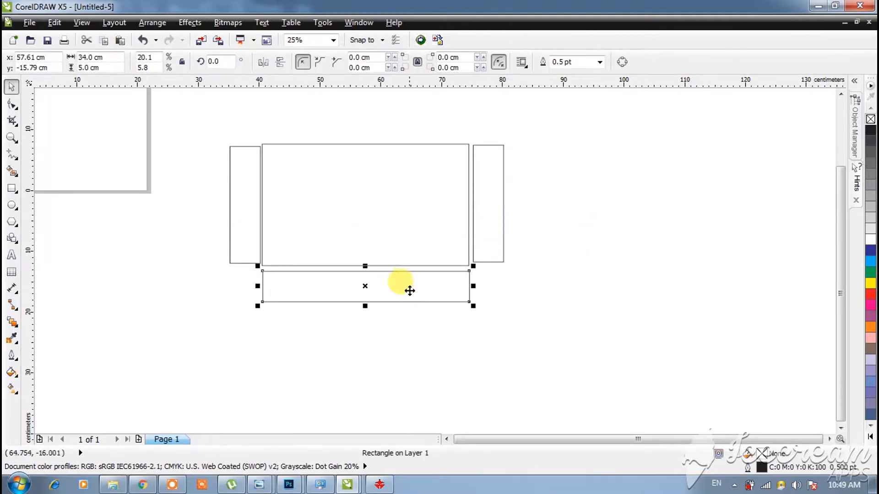
pyautogui.moveTo(408, 288)
pyautogui.mouseDown()
pyautogui.moveTo(408, 333)
pyautogui.moveTo(399, 125)
pyautogui.moveTo(407, 125)
pyautogui.mouseUp()
pyautogui.click(494, 232)
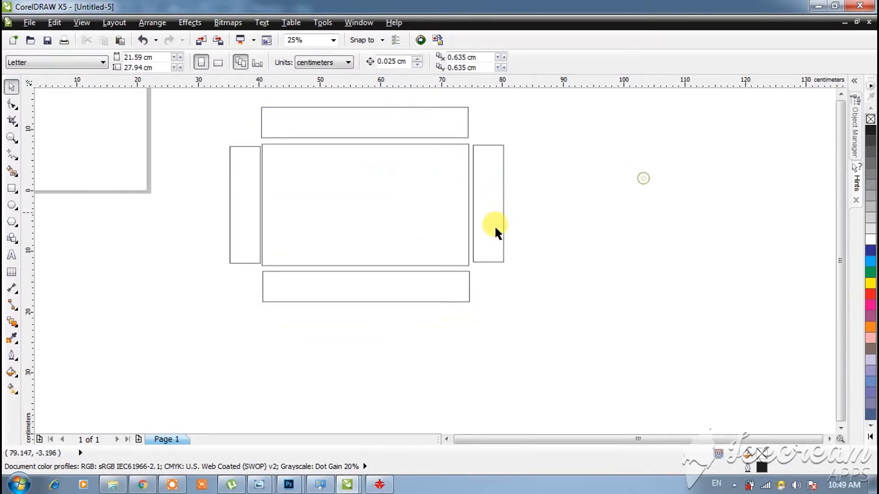
# Step: Round the two upper corners of the strip above the main rectangle to 0.8 cm
pyautogui.scroll(-1, 495, 232)
pyautogui.scroll(1, 456, 199)
pyautogui.click(451, 181)
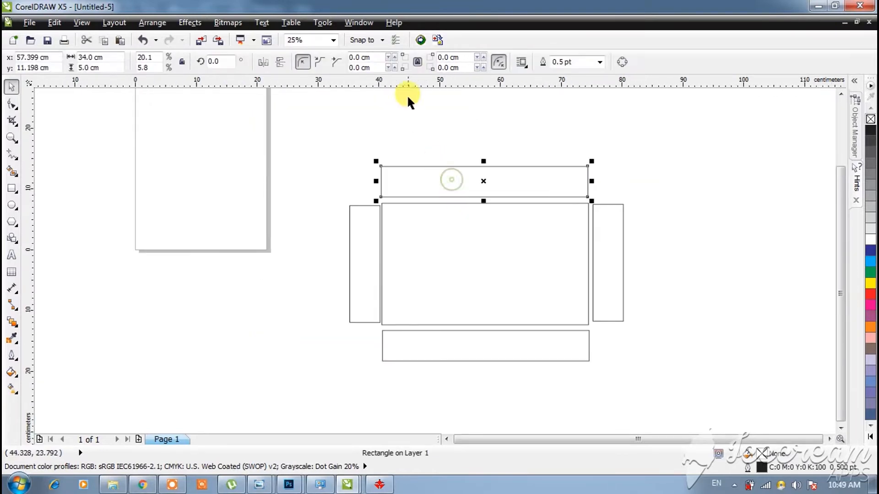
pyautogui.click(359, 57)
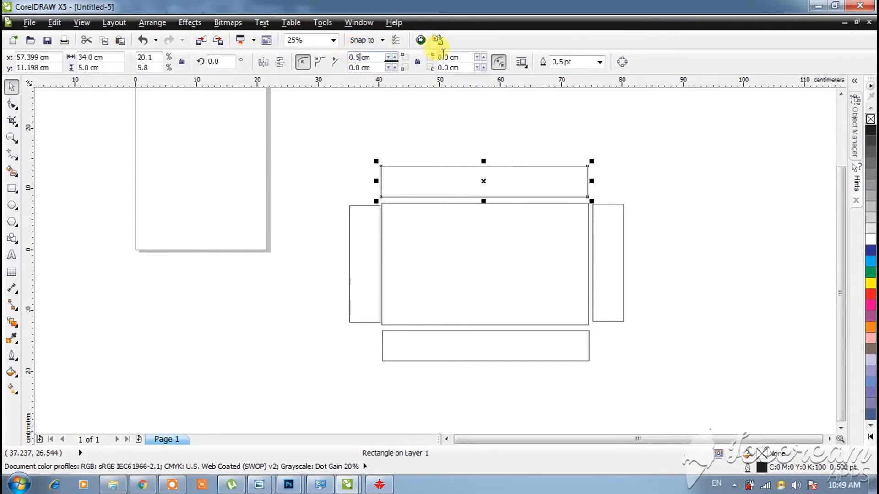
pyautogui.click(445, 57)
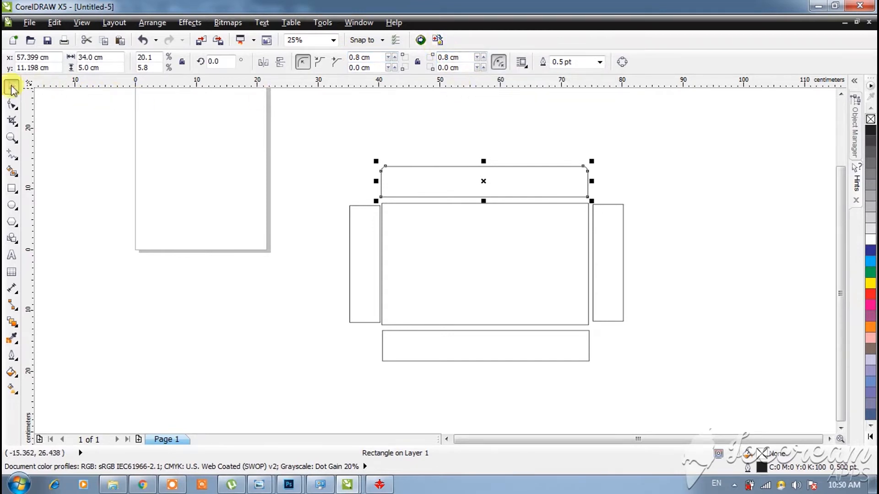
pyautogui.click(185, 127)
# Step: Import the ram's head image Untitled-1 from New folder (2) and place it right of the tray, about 14 × 20 cm
pyautogui.scroll(-1, 414, 163)
pyautogui.scroll(1, 392, 131)
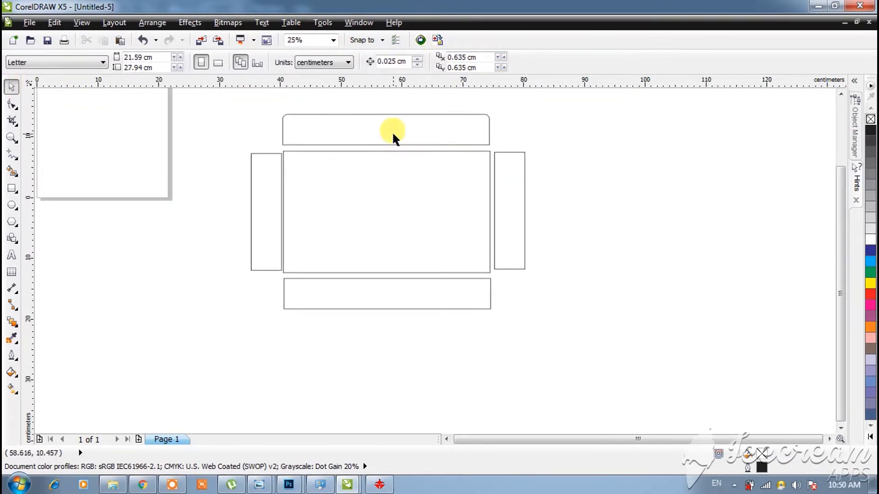
pyautogui.scroll(1, 298, 345)
pyautogui.scroll(-2, 330, 283)
pyautogui.scroll(1, 347, 255)
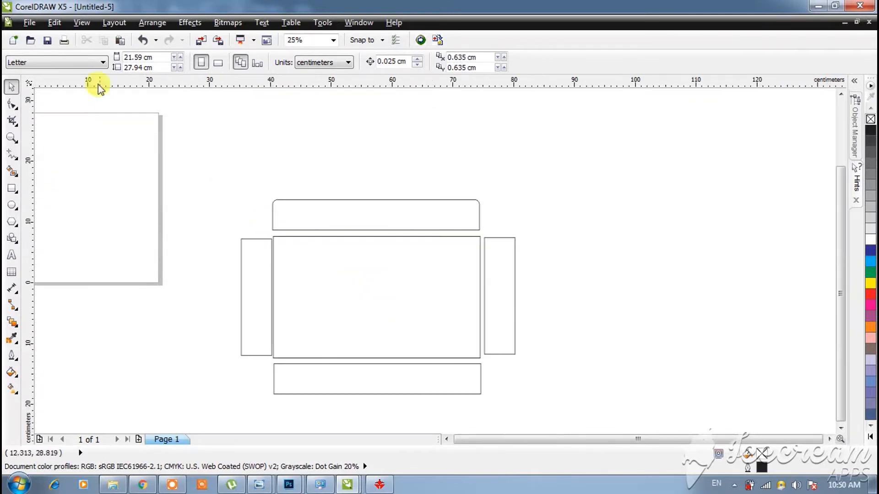
pyautogui.click(29, 23)
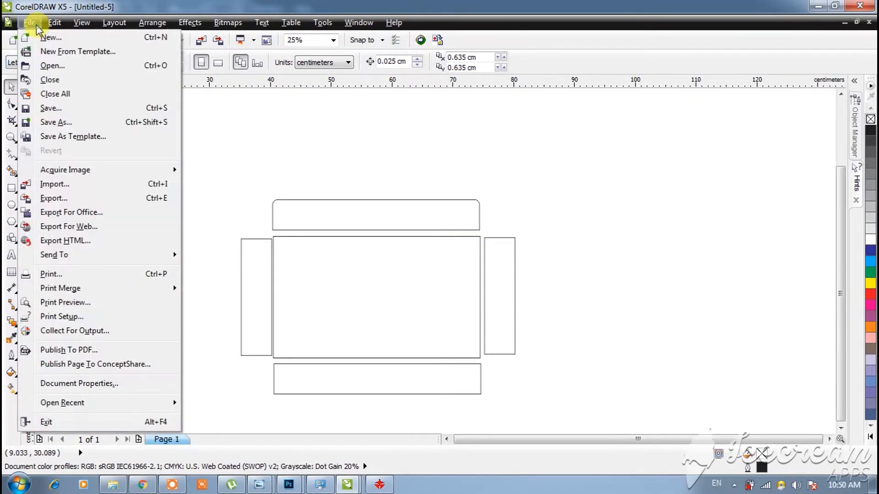
pyautogui.click(72, 188)
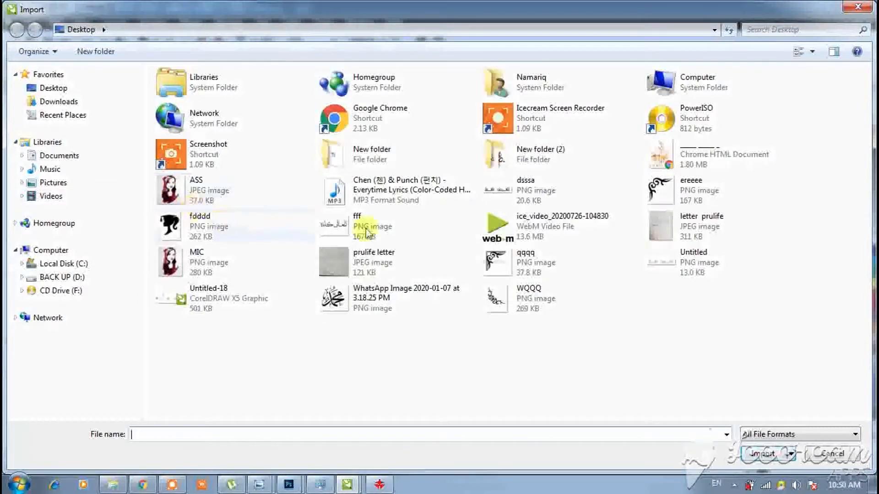
pyautogui.doubleClick(552, 163)
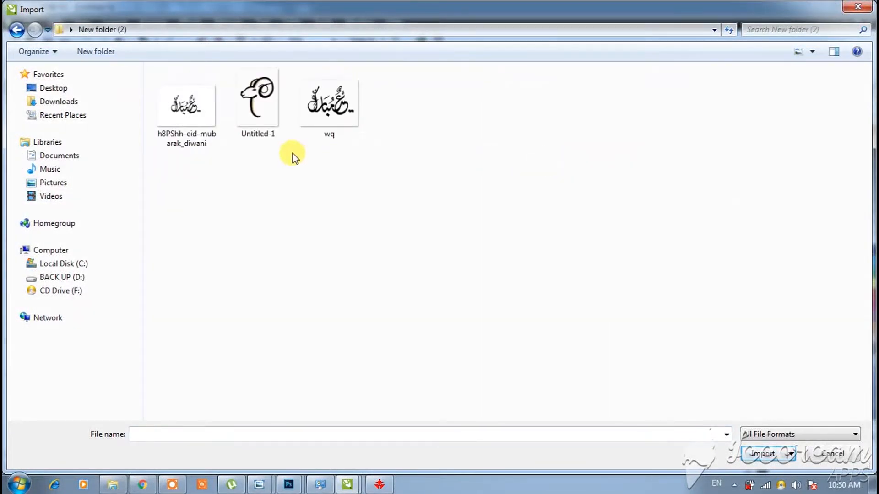
pyautogui.click(248, 115)
pyautogui.click(758, 455)
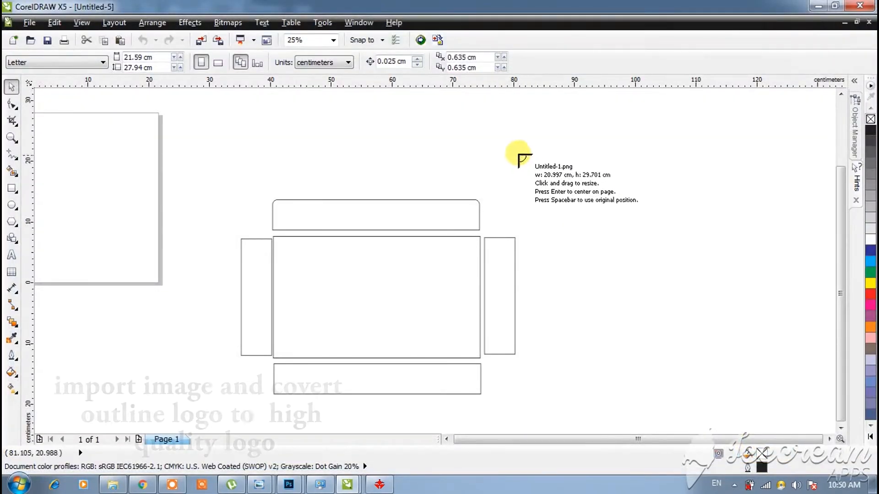
pyautogui.moveTo(508, 140); pyautogui.dragTo(691, 270)
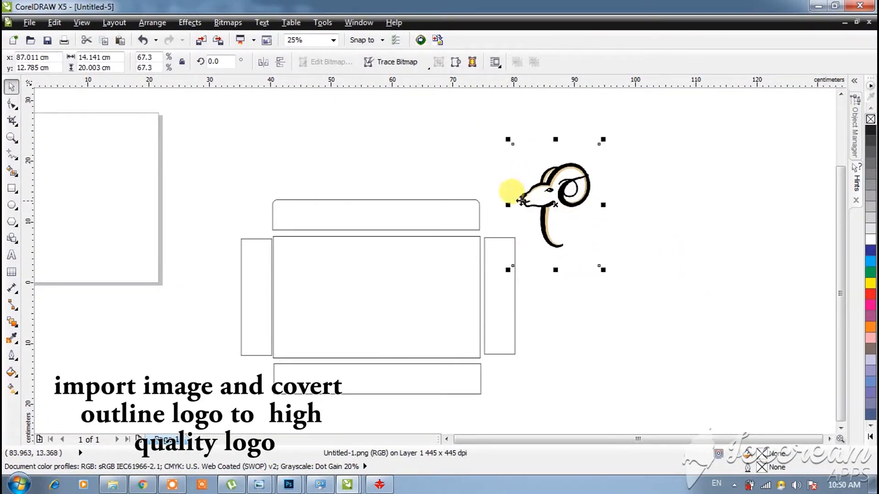
# Step: Move the ram's head image to above the upper strip of the tray, near its left end
pyautogui.click(554, 206)
pyautogui.moveTo(555, 206); pyautogui.dragTo(317, 142)
pyautogui.click(394, 145)
# Step: Outline-trace the ram's head bitmap as a High Quality Image, reducing the bitmap and deleting the original image
pyautogui.scroll(-1, 435, 200)
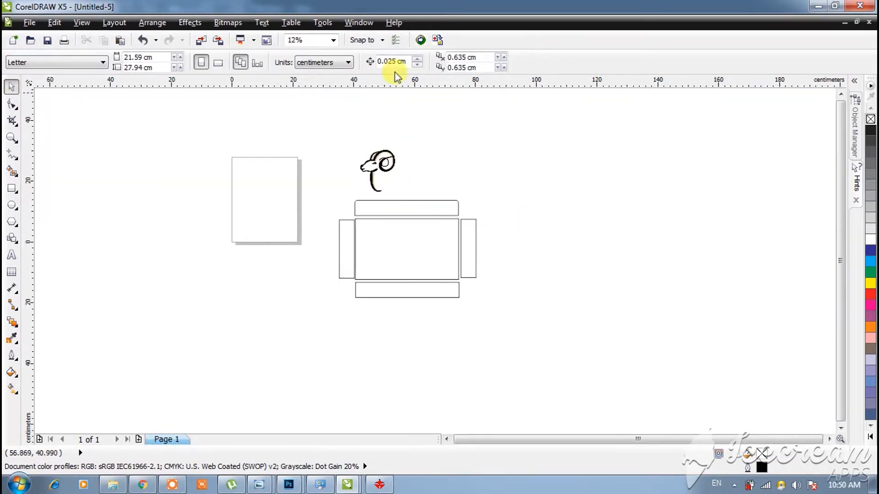
pyautogui.click(338, 69)
pyautogui.click(340, 68)
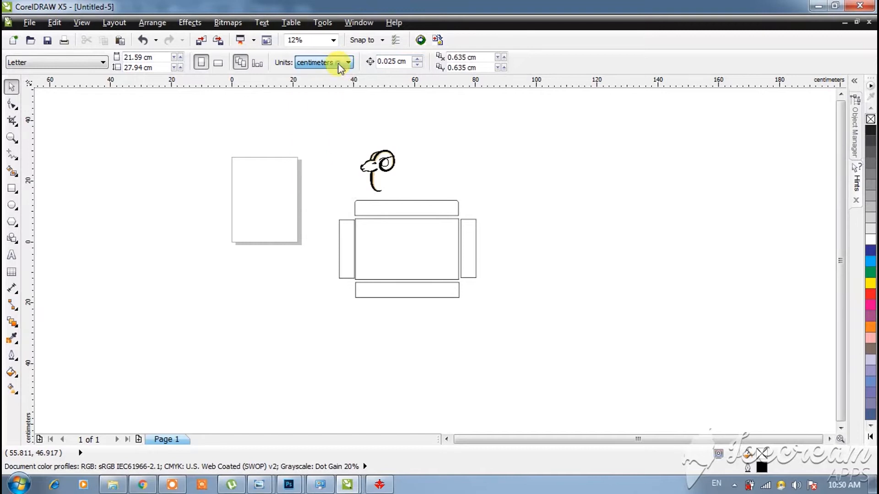
pyautogui.click(394, 135)
pyautogui.click(400, 73)
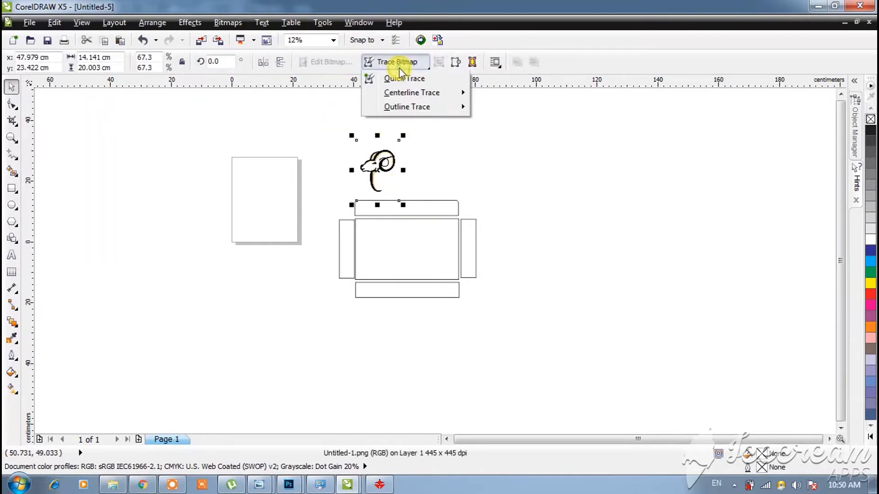
pyautogui.click(432, 109)
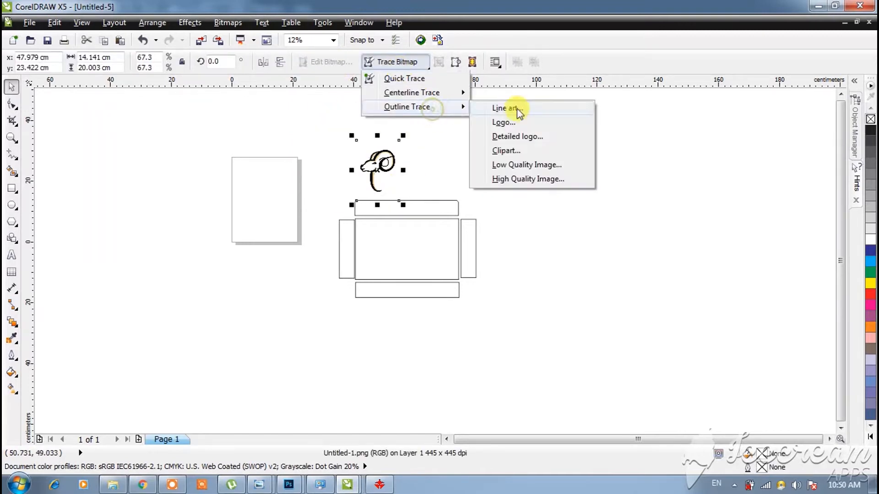
pyautogui.click(515, 180)
pyautogui.click(398, 275)
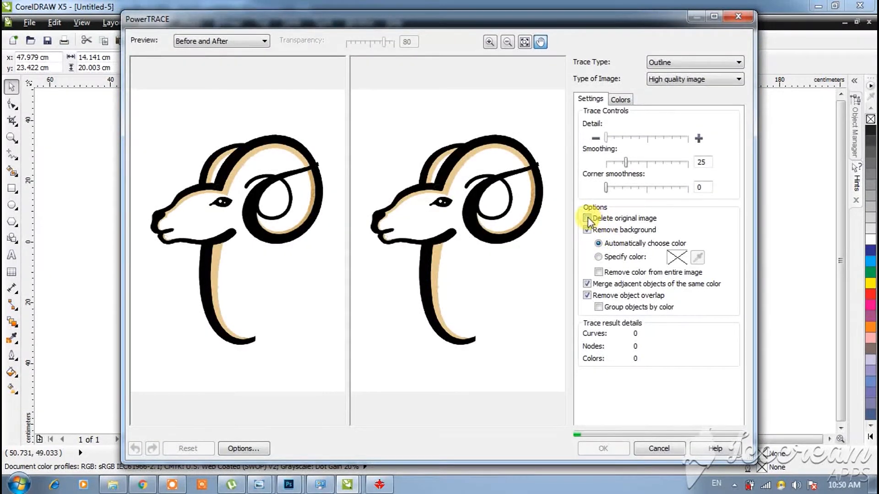
pyautogui.click(587, 219)
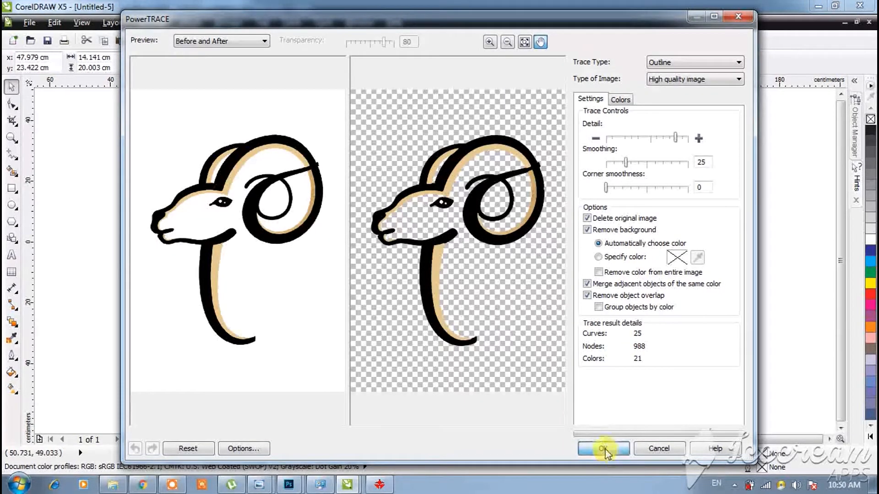
pyautogui.click(604, 449)
pyautogui.click(570, 284)
# Step: Move the traced ram's head slightly upward, farther away from the tray's upper strip
pyautogui.scroll(4, 407, 156)
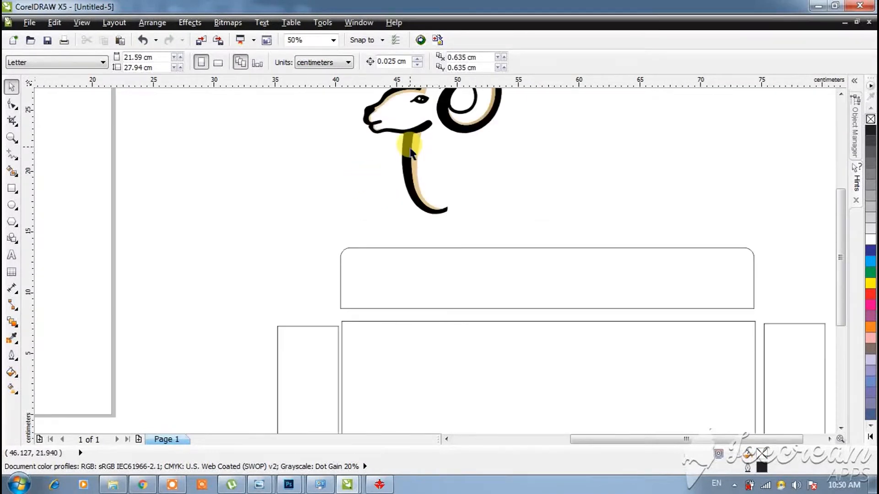
pyautogui.click(407, 157)
pyautogui.scroll(-2, 400, 174)
pyautogui.moveTo(401, 176); pyautogui.dragTo(407, 140)
pyautogui.click(466, 158)
# Step: Import the calligraphy image wq and place it right of the ram's head at about 50.8 × 40.6 cm
pyautogui.click(30, 22)
pyautogui.moveTo(55, 22)
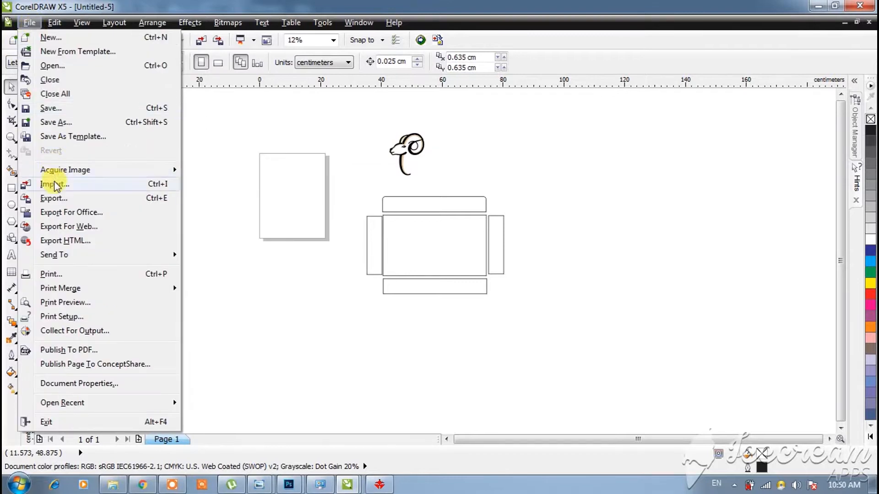
pyautogui.click(55, 183)
pyautogui.click(328, 121)
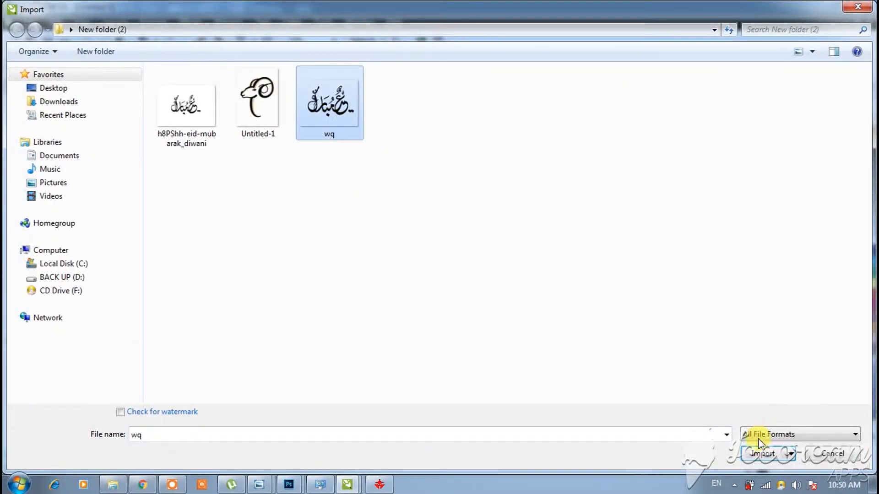
pyautogui.click(763, 454)
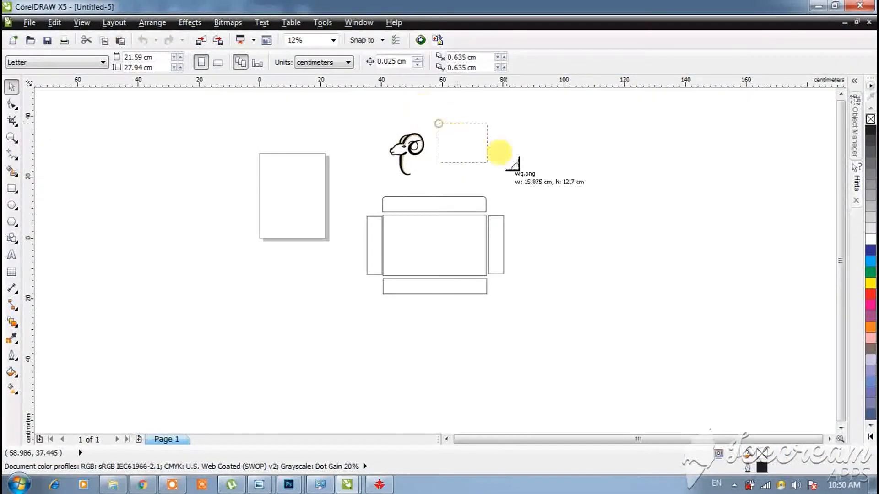
pyautogui.click(672, 242)
# Step: Outline-trace the calligraphy bitmap as a High Quality Image, reducing the bitmap and deleting the original image
pyautogui.click(409, 62)
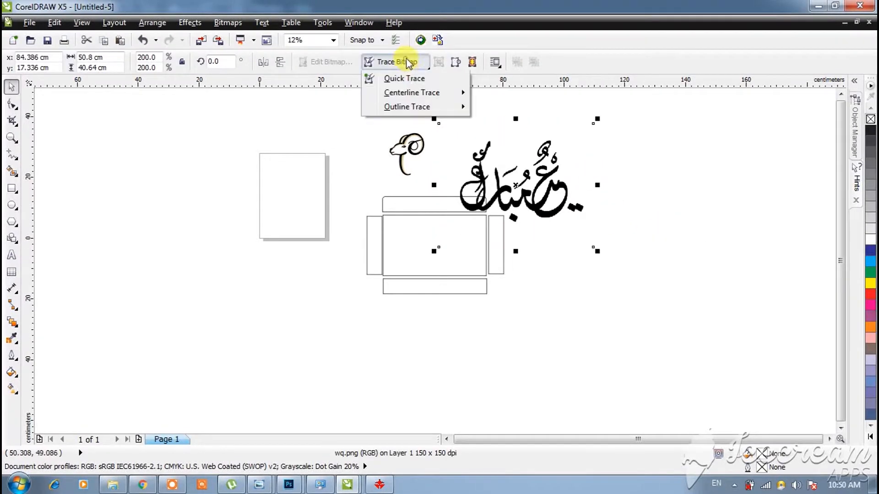
pyautogui.moveTo(458, 110)
pyautogui.click(522, 180)
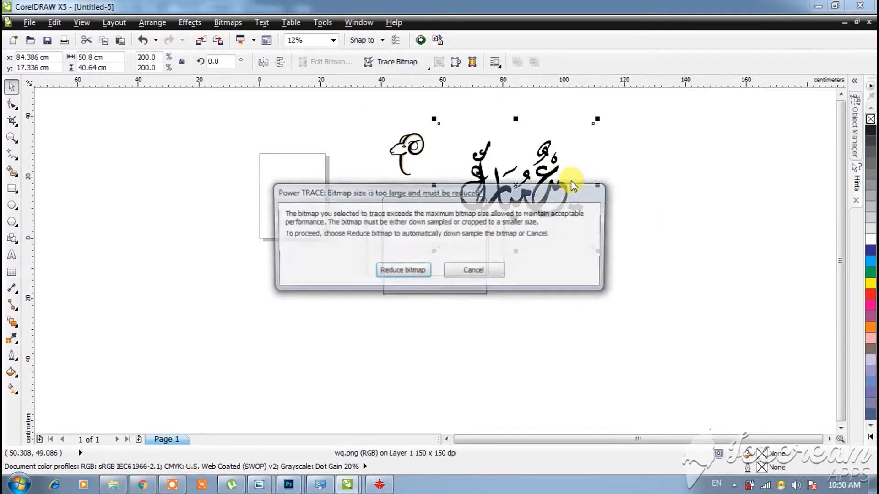
pyautogui.click(414, 271)
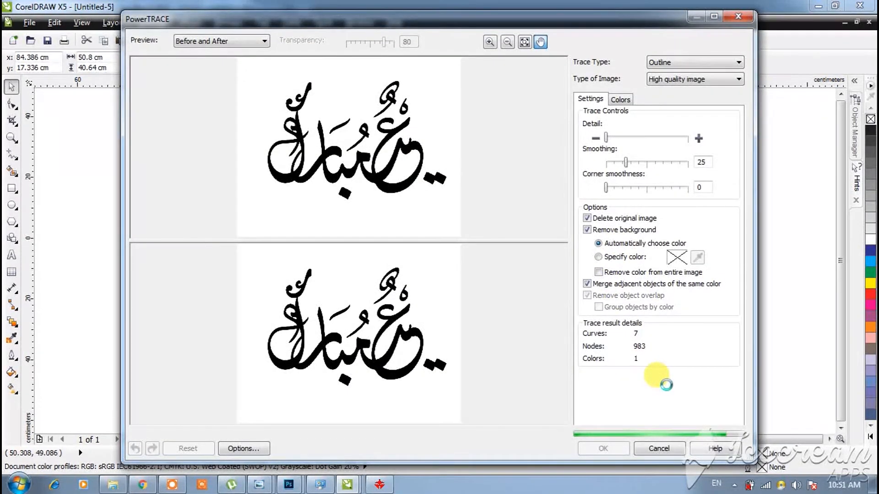
pyautogui.click(596, 442)
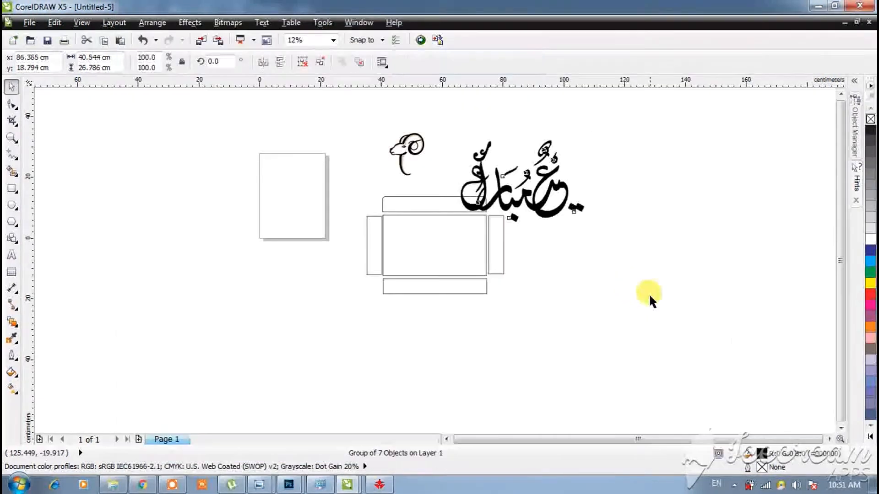
# Step: Move the ram's head to about x 34.4, y 28.9 cm and the calligraphy to about x 62.1, y 30.4 cm, above the tray
pyautogui.click(648, 295)
pyautogui.scroll(2, 501, 150)
pyautogui.moveTo(555, 252); pyautogui.dragTo(507, 196)
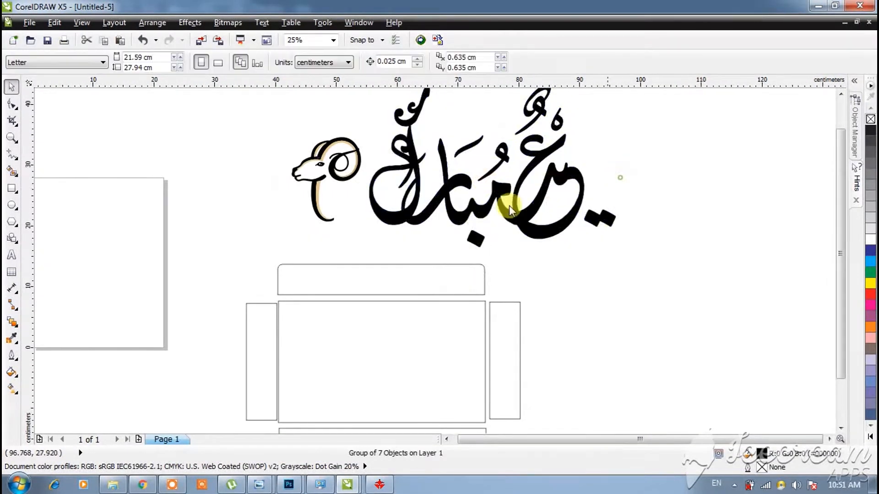
pyautogui.scroll(-1, 507, 197)
pyautogui.scroll(1, 441, 205)
pyautogui.moveTo(410, 189); pyautogui.dragTo(324, 181)
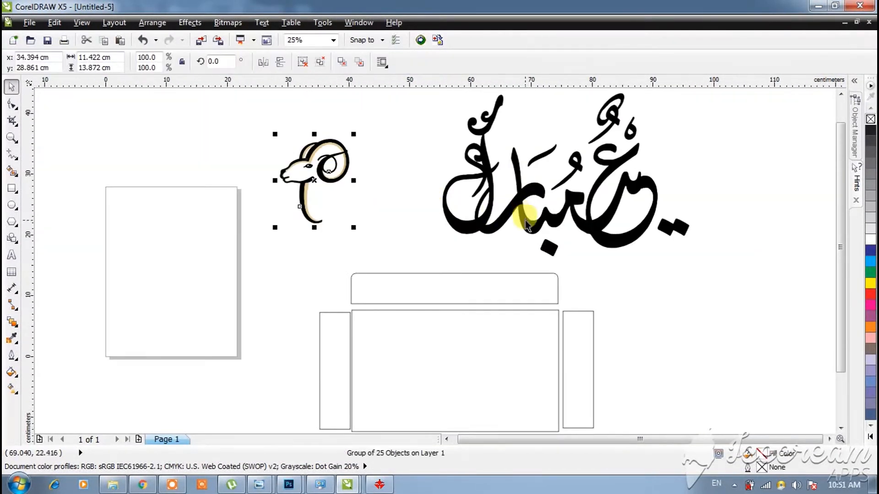
pyautogui.moveTo(518, 214); pyautogui.dragTo(434, 212)
pyautogui.scroll(-1, 433, 202)
pyautogui.scroll(1, 408, 165)
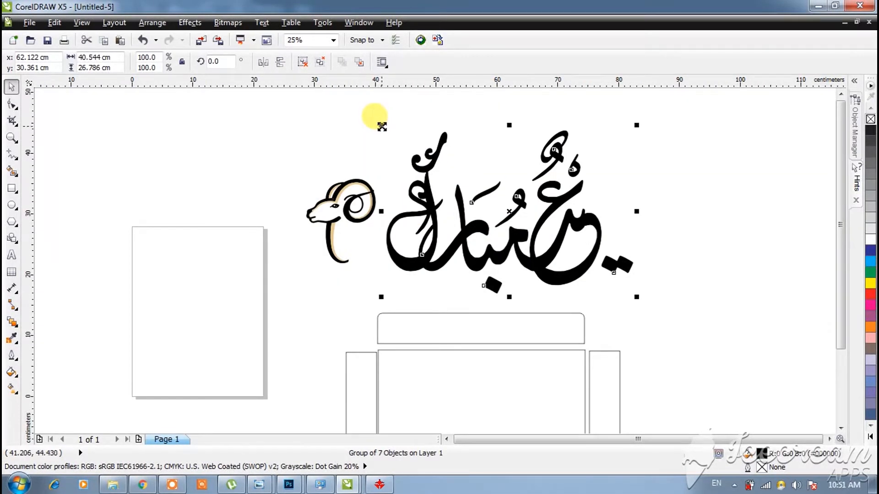
# Step: Scale the calligraphy down to about 25.1 × 16.6 cm and place it just above the tray's upper strip
pyautogui.moveTo(382, 127)
pyautogui.mouseDown()
pyautogui.moveTo(424, 153)
pyautogui.moveTo(387, 138)
pyautogui.mouseUp()
pyautogui.moveTo(506, 202); pyautogui.dragTo(494, 240)
pyautogui.moveTo(396, 172); pyautogui.dragTo(419, 190)
pyautogui.click(604, 232)
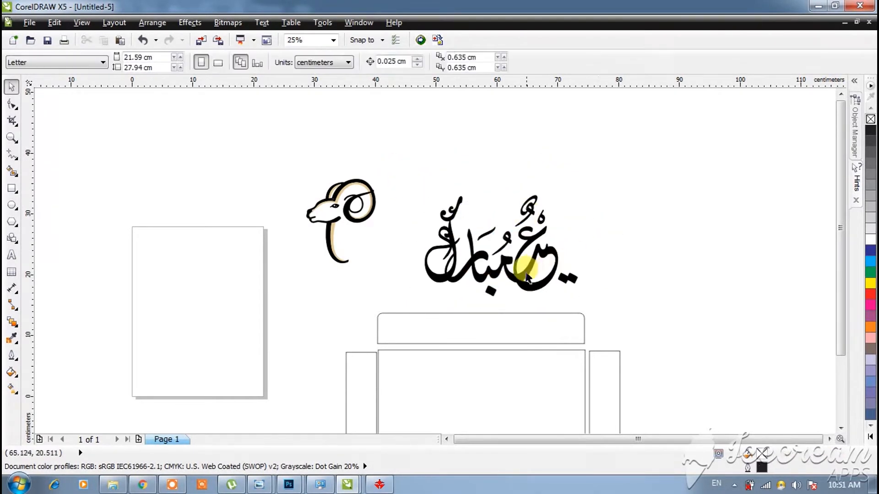
pyautogui.moveTo(528, 277); pyautogui.dragTo(534, 285)
# Step: Enlarge the ram's head to about 16 × 19.5 cm against the calligraphy, and nudge the calligraphy slightly left
pyautogui.click(363, 222)
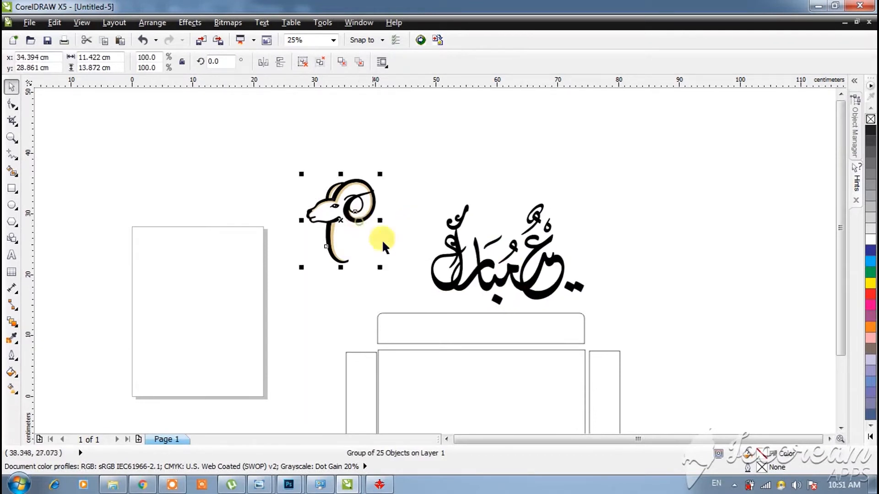
pyautogui.moveTo(383, 242); pyautogui.dragTo(458, 311)
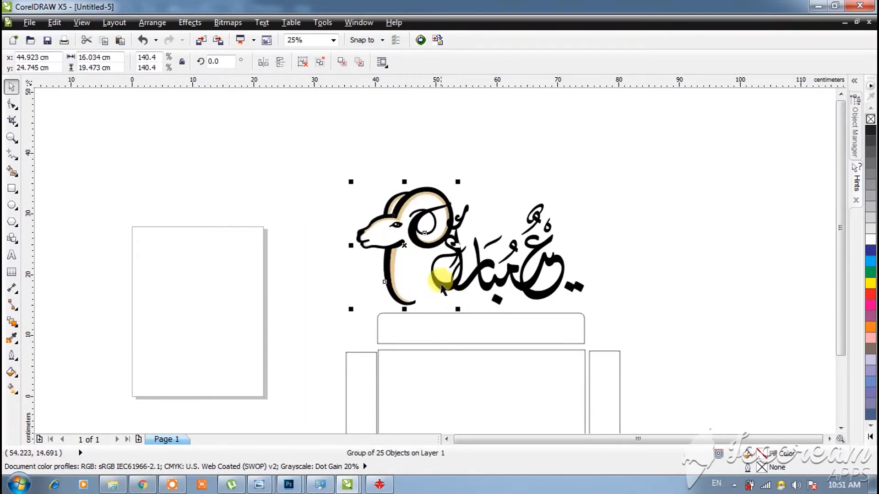
pyautogui.moveTo(493, 277)
pyautogui.mouseDown()
pyautogui.moveTo(501, 264)
pyautogui.moveTo(494, 285)
pyautogui.moveTo(505, 273)
pyautogui.mouseUp()
pyautogui.click(661, 238)
# Step: Rotate the ram's head by about 9.1° and move it to about x 45.2, y 26.1 cm
pyautogui.click(413, 277)
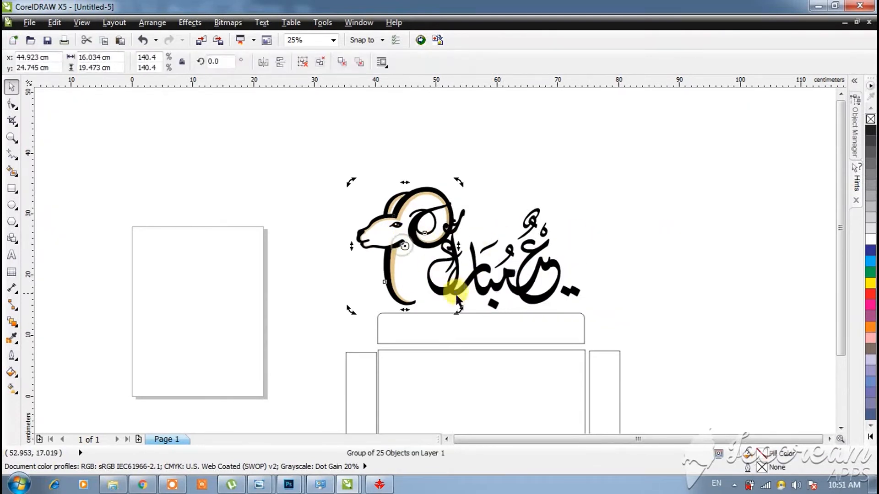
pyautogui.moveTo(455, 290); pyautogui.dragTo(451, 297)
pyautogui.click(395, 295)
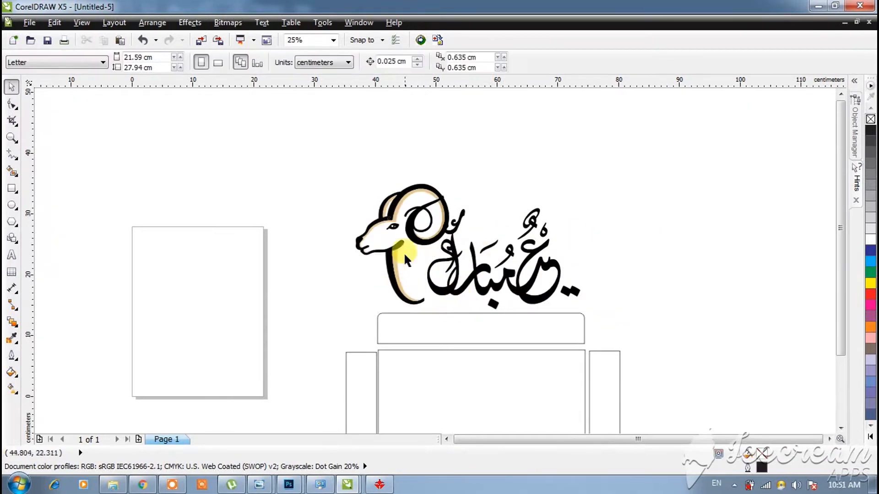
pyautogui.click(415, 269)
pyautogui.moveTo(401, 235); pyautogui.dragTo(405, 229)
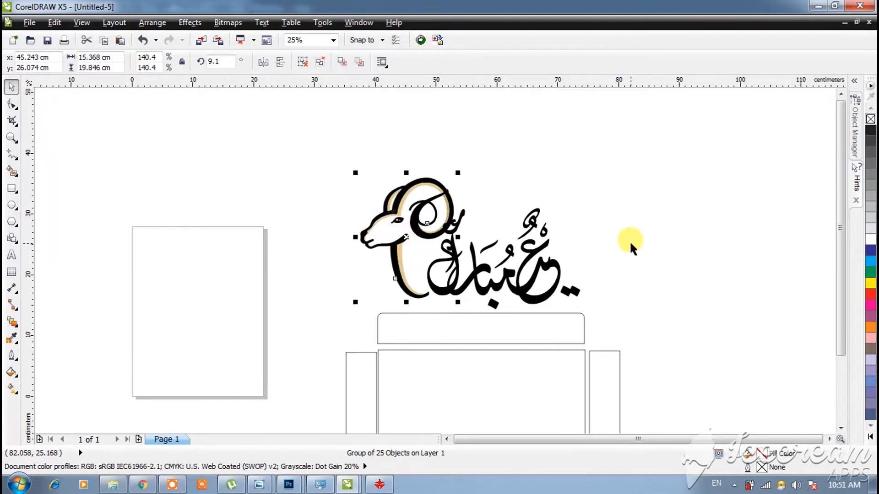
pyautogui.click(631, 244)
# Step: Move the ram's head and calligraphy together slightly upward, centring the ram's head at about x 45.4, y 27.3 cm
pyautogui.scroll(-1, 385, 253)
pyautogui.moveTo(341, 193); pyautogui.dragTo(494, 278)
pyautogui.scroll(1, 431, 280)
pyautogui.moveTo(424, 217); pyautogui.dragTo(419, 223)
pyautogui.click(557, 238)
pyautogui.scroll(-1, 418, 183)
pyautogui.scroll(1, 319, 143)
pyautogui.moveTo(314, 143); pyautogui.dragTo(619, 295)
pyautogui.click(681, 257)
pyautogui.scroll(-2, 487, 262)
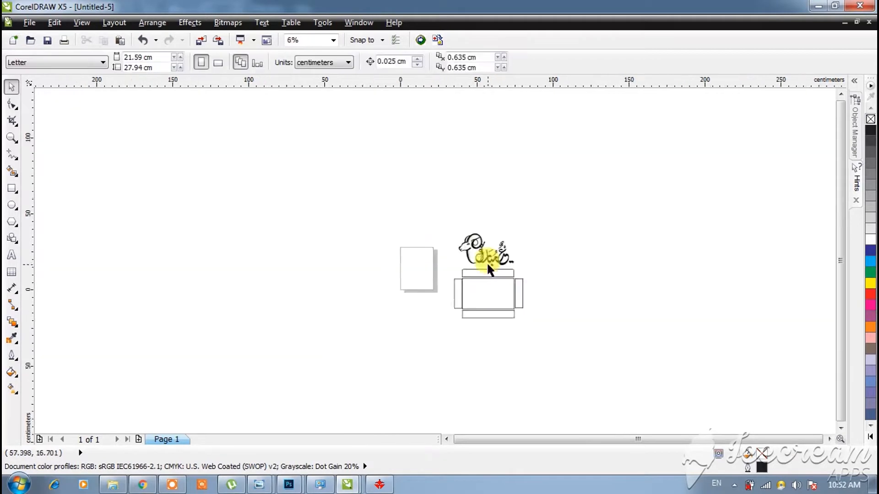
pyautogui.scroll(2, 488, 262)
pyautogui.click(467, 249)
pyautogui.moveTo(467, 249); pyautogui.dragTo(466, 250)
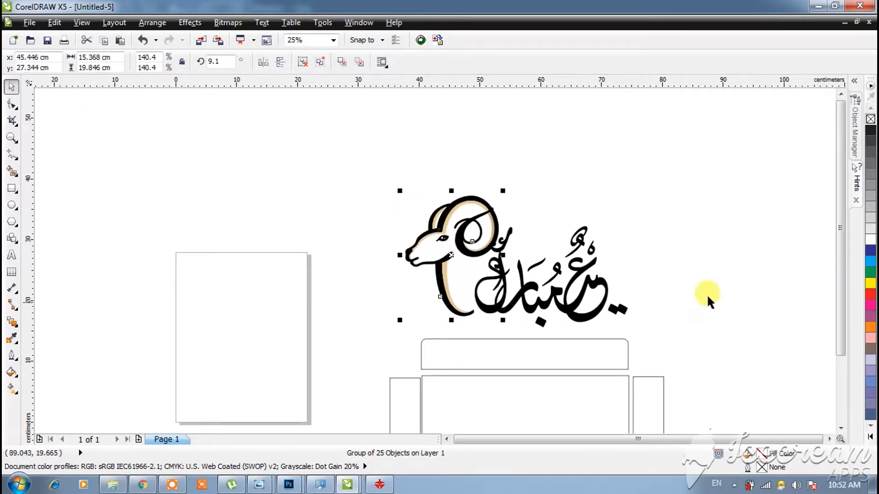
# Step: Remove the calligraphy's black fill and give it a thin black outline
pyautogui.click(706, 295)
pyautogui.scroll(-2, 555, 275)
pyautogui.scroll(2, 557, 277)
pyautogui.scroll(1, 477, 268)
pyautogui.scroll(-1, 477, 268)
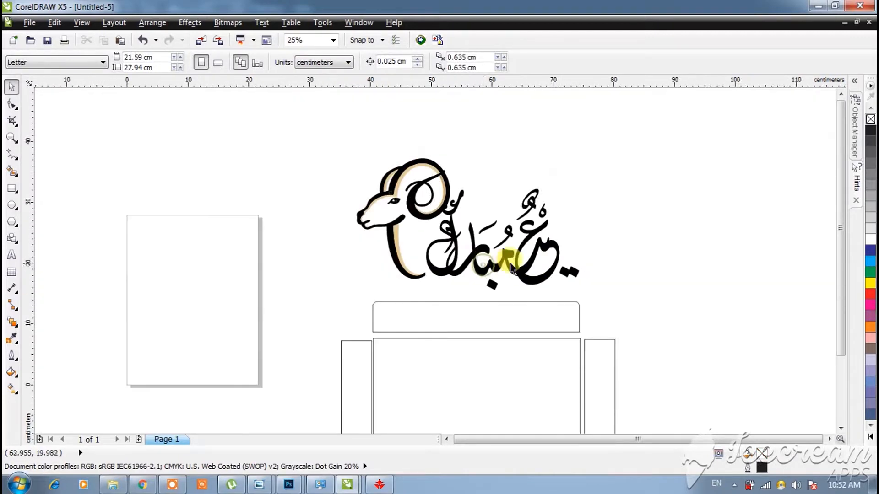
pyautogui.click(507, 251)
pyautogui.scroll(1, 509, 252)
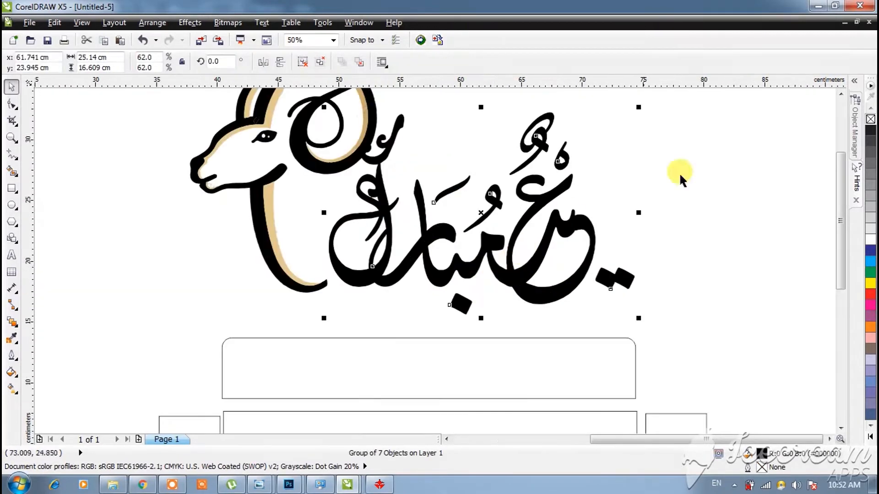
pyautogui.click(870, 119)
pyautogui.click(527, 204)
pyautogui.scroll(1, 448, 196)
# Step: Remove the ram's head fill and give its shapes a black 0.5 pt outline
pyautogui.scroll(-2, 451, 196)
pyautogui.click(451, 196)
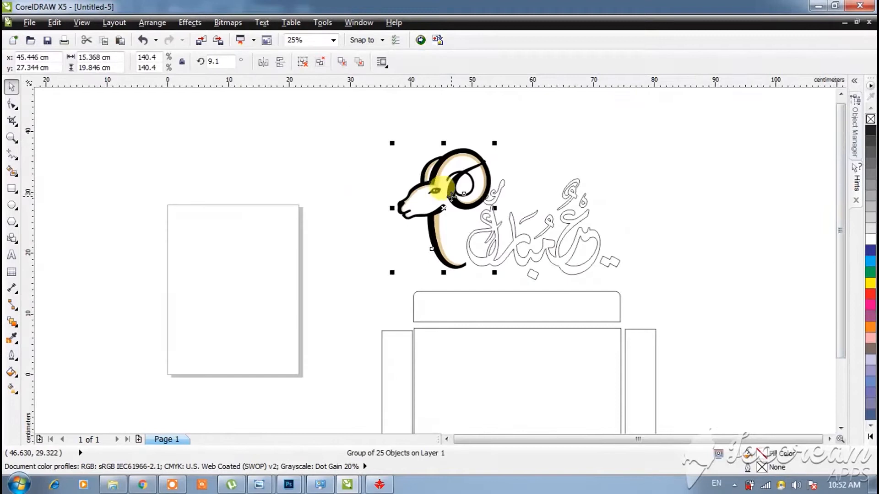
pyautogui.click(870, 120)
pyautogui.click(620, 143)
pyautogui.scroll(2, 452, 186)
pyautogui.scroll(-1, 348, 241)
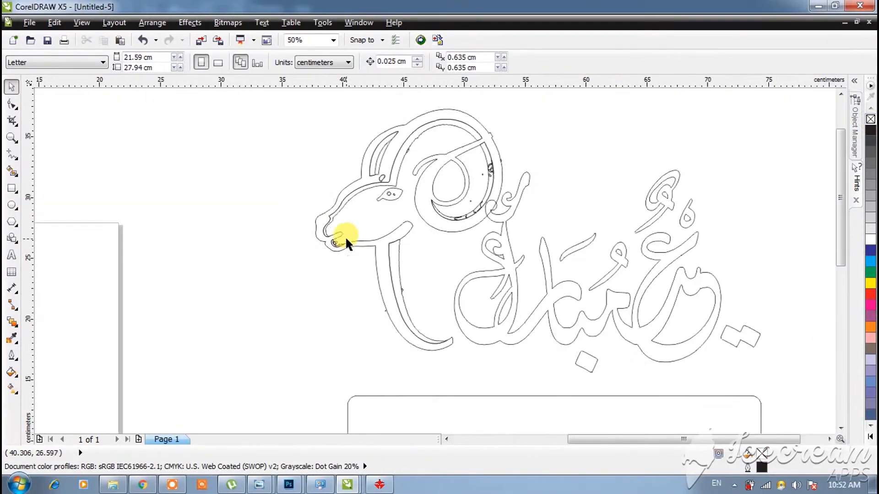
# Step: Shift the calligraphy slightly right, away from the ram's head, and ungroup the ram's head shapes
pyautogui.click(485, 204)
pyautogui.moveTo(595, 274); pyautogui.dragTo(615, 277)
pyautogui.click(322, 180)
pyautogui.scroll(-1, 322, 179)
pyautogui.moveTo(475, 290); pyautogui.dragTo(475, 290)
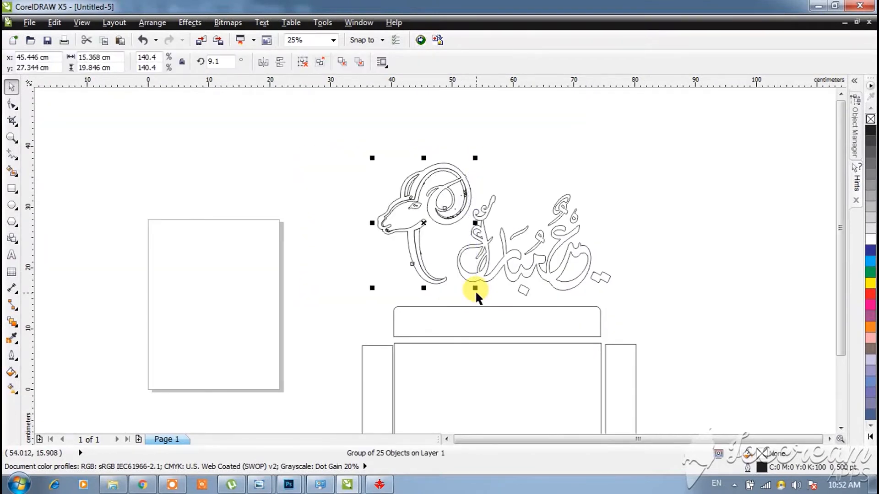
pyautogui.hotkey('ctrl', 'u')
pyautogui.press('Escape')
# Step: Merge the two small overlapping curves inside the ram's mouth into one shape
pyautogui.scroll(4, 397, 224)
pyautogui.scroll(-2, 333, 257)
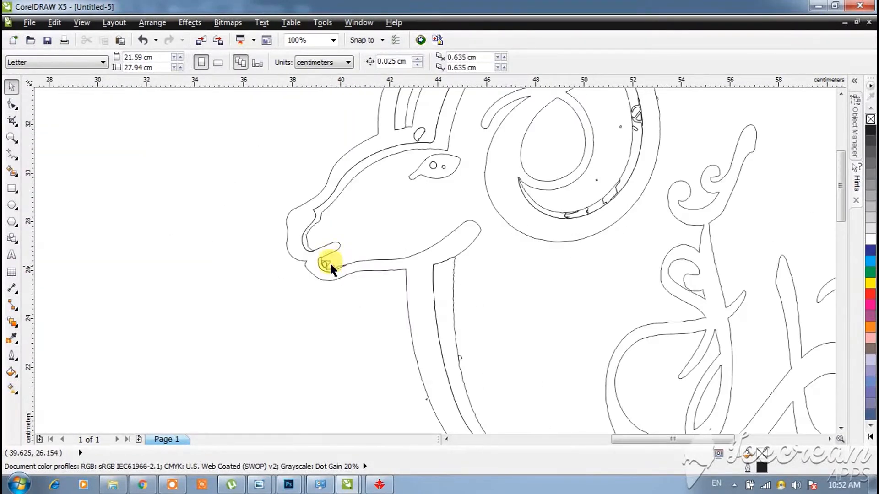
pyautogui.scroll(2, 330, 262)
pyautogui.click(324, 254)
pyautogui.keyDown('shift'); pyautogui.click(369, 274); pyautogui.keyUp('shift')
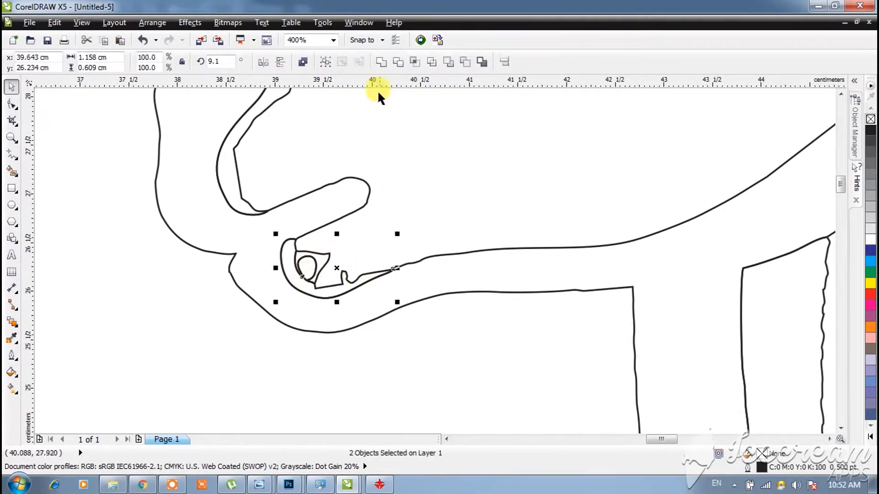
pyautogui.hotkey('ctrl', 'l')
pyautogui.press('Escape')
pyautogui.scroll(-2, 305, 246)
pyautogui.scroll(2, 305, 249)
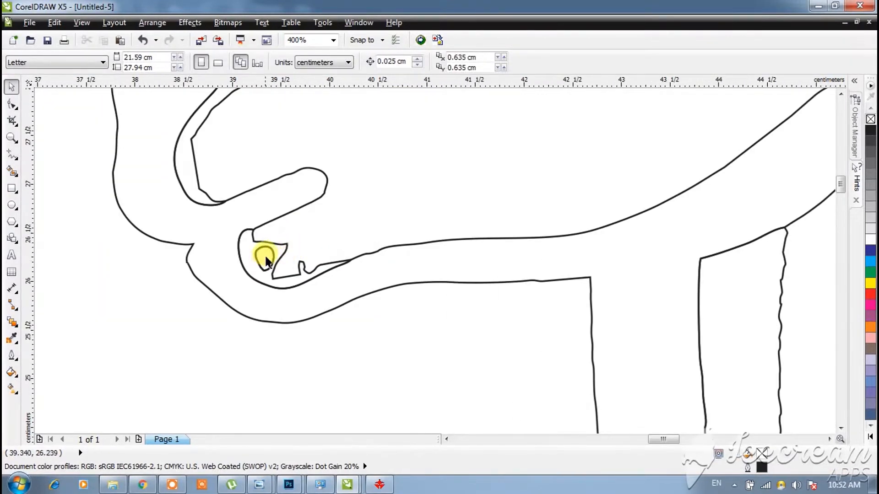
# Step: Try to weld the small mouth curve to the ram's main head outline
pyautogui.scroll(-2, 280, 263)
pyautogui.scroll(2, 305, 254)
pyautogui.click(265, 253)
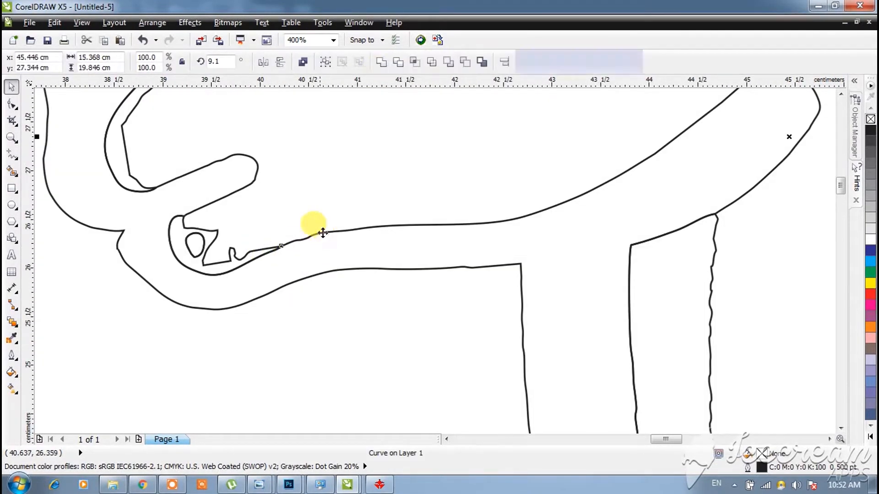
pyautogui.keyDown('shift'); pyautogui.click(322, 233); pyautogui.keyUp('shift')
pyautogui.click(380, 64)
pyautogui.scroll(-1, 380, 251)
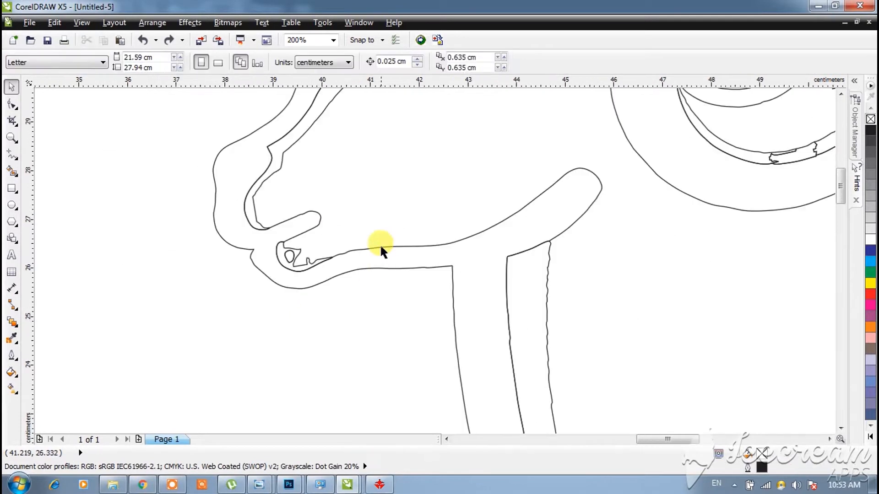
# Step: Weld the ram's head outline with the remaining small curve in the mouth, undoing a trial trim of the two shapes
pyautogui.keyDown('shift'); pyautogui.click(290, 262); pyautogui.keyUp('shift')
pyautogui.click(466, 68)
pyautogui.hotkey('ctrl', 'z')
pyautogui.click(380, 64)
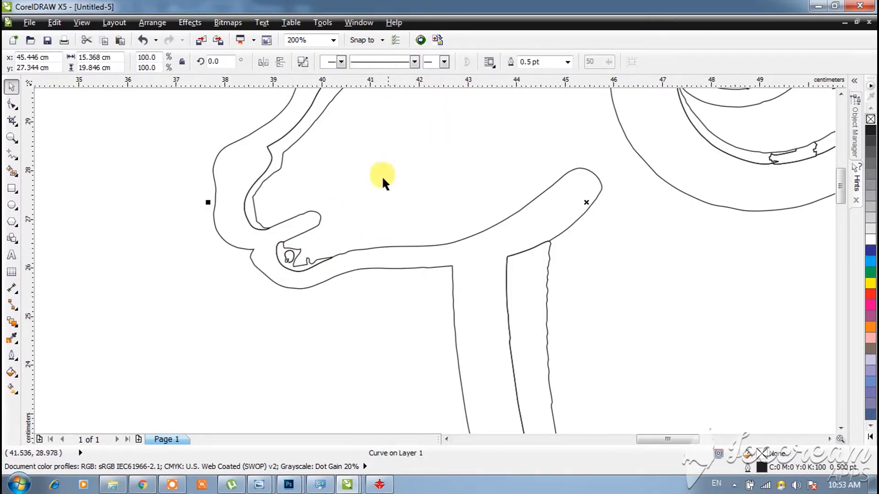
pyautogui.scroll(2, 297, 254)
pyautogui.click(355, 228)
# Step: Weld the four curve fragments along the lower inner edge of the ram's horn into one shape
pyautogui.scroll(-3, 357, 230)
pyautogui.scroll(1, 682, 138)
pyautogui.click(475, 232)
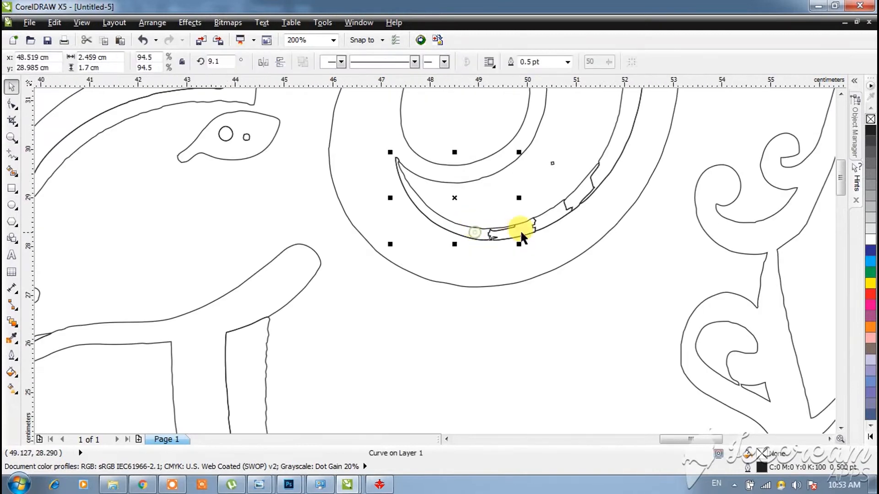
pyautogui.scroll(-1, 506, 234)
pyautogui.scroll(1, 531, 224)
pyautogui.keyDown('shift'); pyautogui.click(503, 236); pyautogui.keyUp('shift')
pyautogui.keyDown('shift'); pyautogui.click(520, 227); pyautogui.keyUp('shift')
pyautogui.keyDown('shift'); pyautogui.click(558, 197); pyautogui.keyUp('shift')
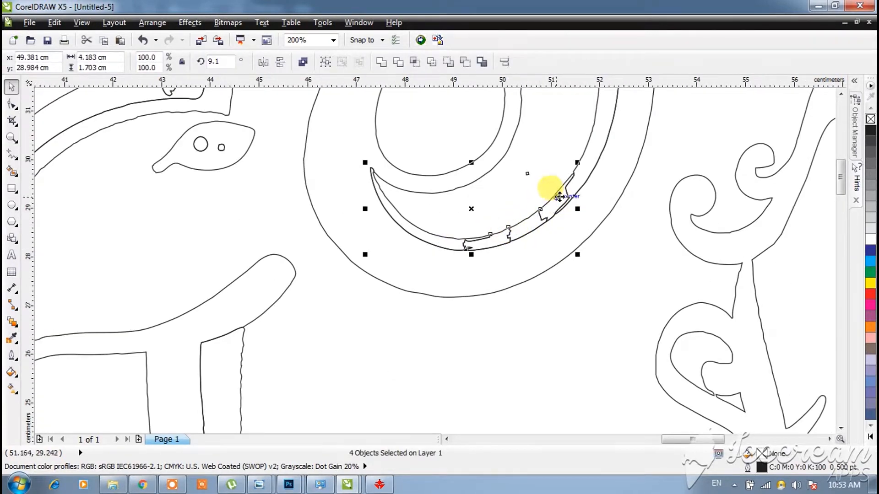
pyautogui.click(381, 62)
# Step: Weld the horn's lower crescent to the adjoining inner band on the horn's right side
pyautogui.scroll(-1, 472, 291)
pyautogui.keyDown('shift'); pyautogui.click(535, 207); pyautogui.keyUp('shift')
pyautogui.click(381, 63)
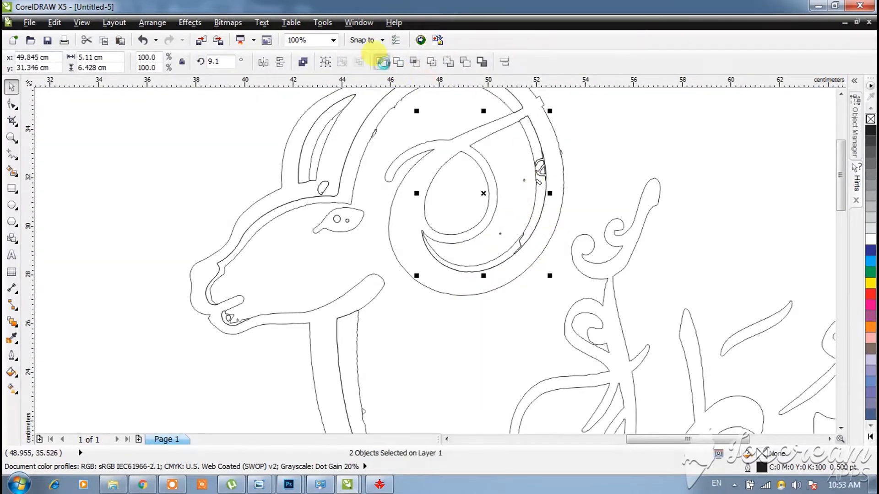
pyautogui.scroll(2, 545, 151)
pyautogui.scroll(-2, 525, 200)
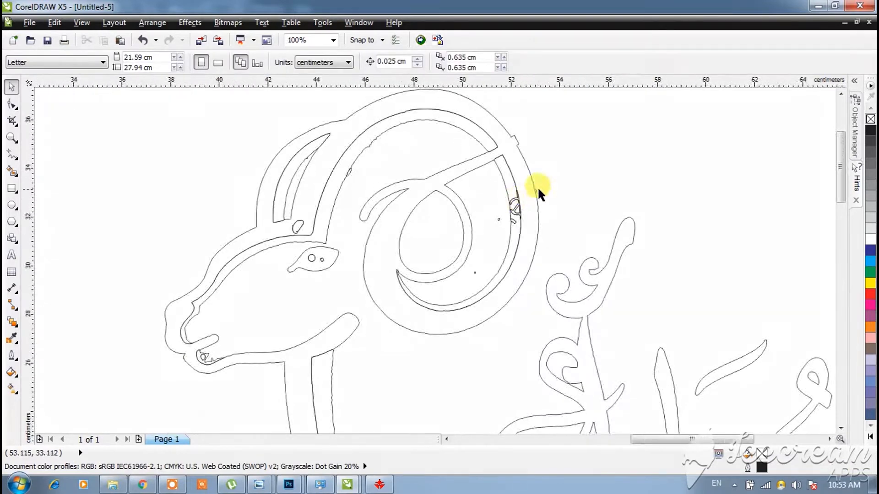
# Step: Select the small leftover trace fragments on the right inner edge of the ram's horn
pyautogui.scroll(2, 537, 186)
pyautogui.click(520, 196)
pyautogui.keyDown('shift'); pyautogui.click(530, 194); pyautogui.keyUp('shift')
pyautogui.click(533, 198)
pyautogui.click(524, 196)
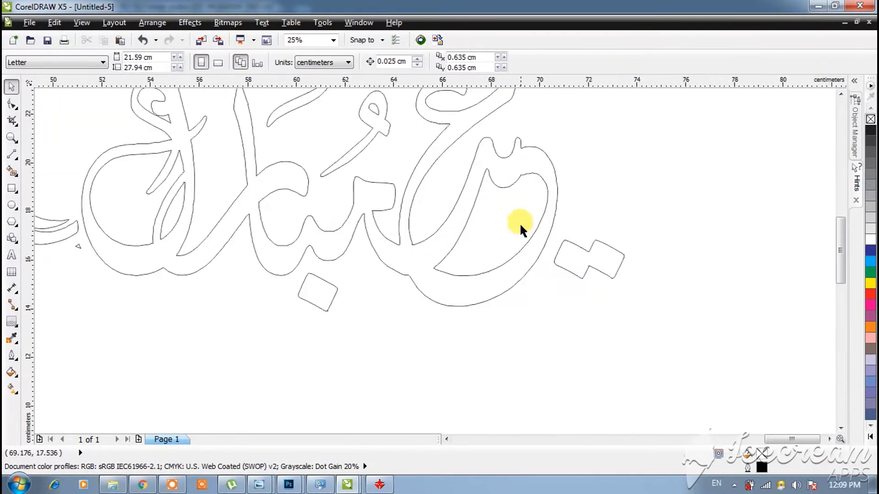
# Step: Apply a one-step outside contour of 0.5 cm to the main calligraphy curve
pyautogui.scroll(-1, 520, 229)
pyautogui.scroll(1, 503, 265)
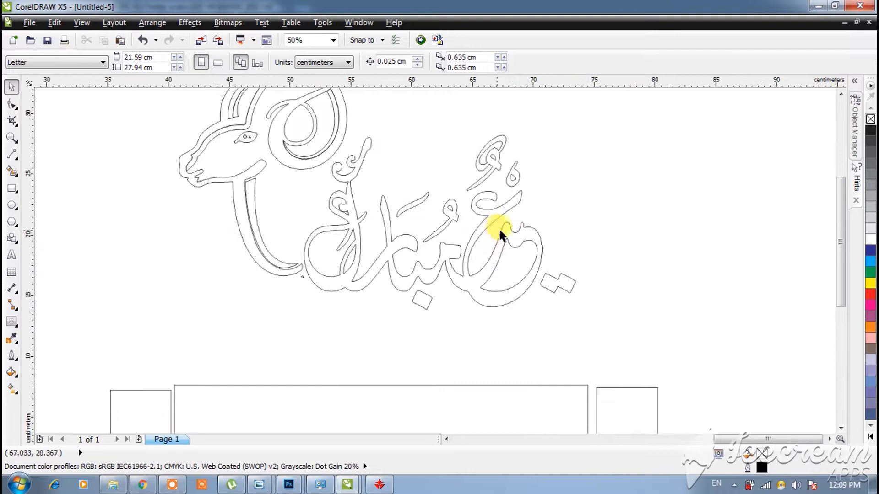
pyautogui.click(529, 226)
pyautogui.click(12, 87)
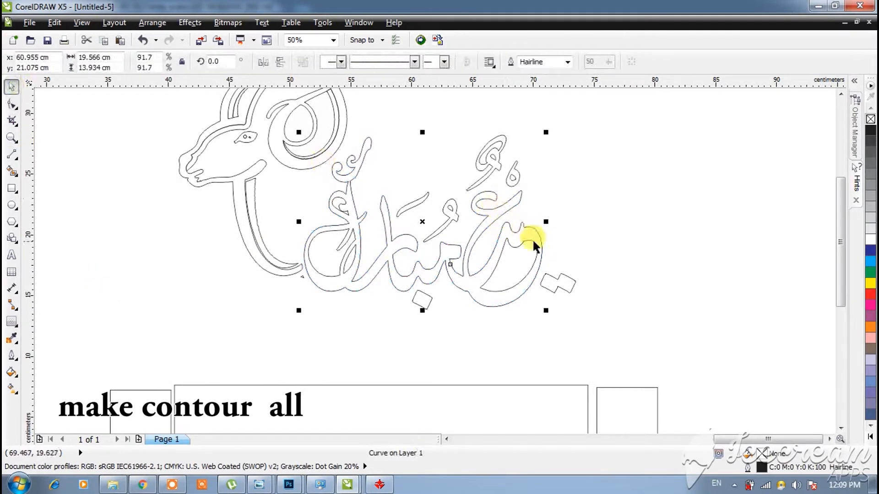
pyautogui.click(599, 221)
pyautogui.click(507, 199)
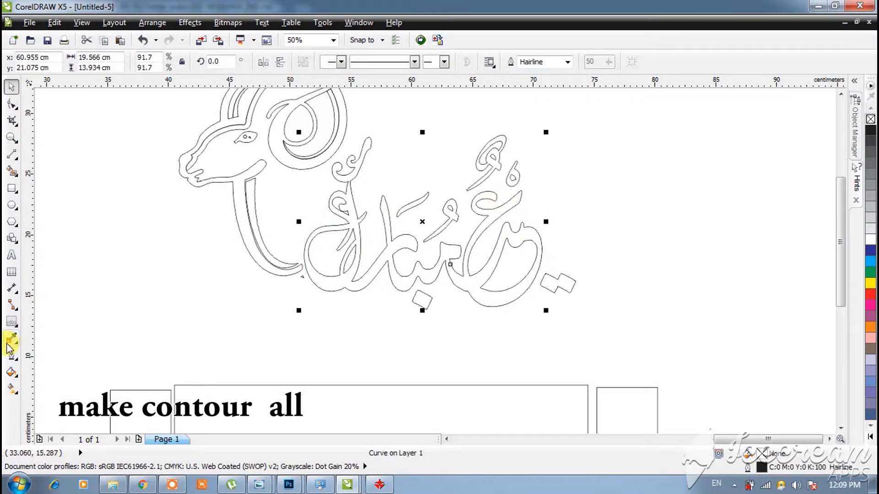
pyautogui.click(12, 324)
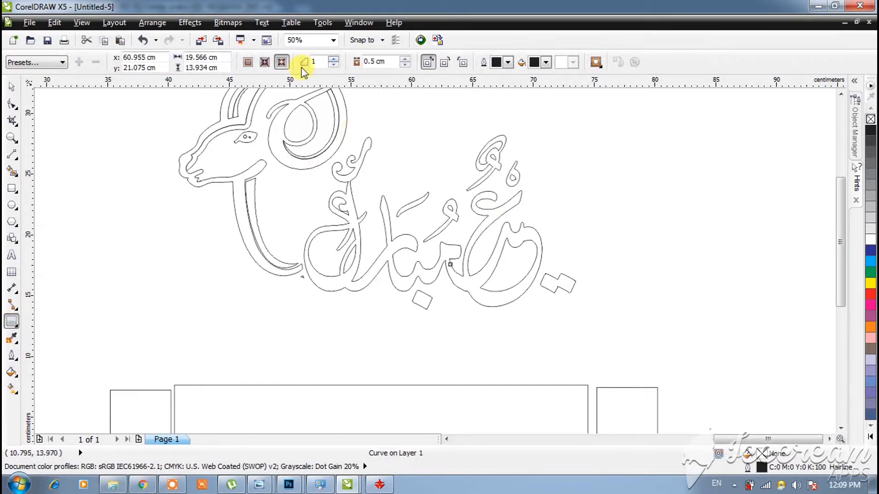
pyautogui.click(282, 62)
# Step: Apply 0.5 cm outside contours to the two small marks above the right end of the calligraphy
pyautogui.click(512, 175)
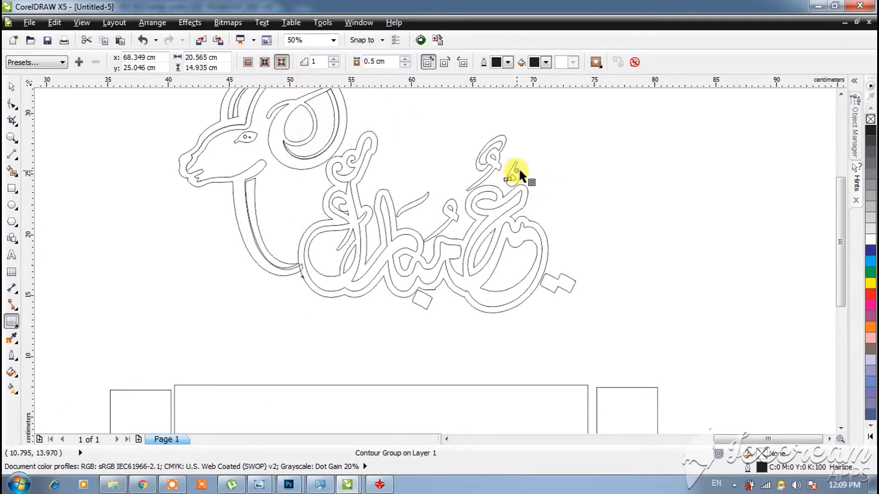
pyautogui.click(281, 62)
pyautogui.scroll(-1, 380, 194)
pyautogui.scroll(1, 387, 141)
pyautogui.click(494, 193)
pyautogui.click(281, 62)
# Step: Apply 0.5 cm outside contours to the ram's head outline and the inner strip of its neck
pyautogui.click(342, 185)
pyautogui.click(282, 62)
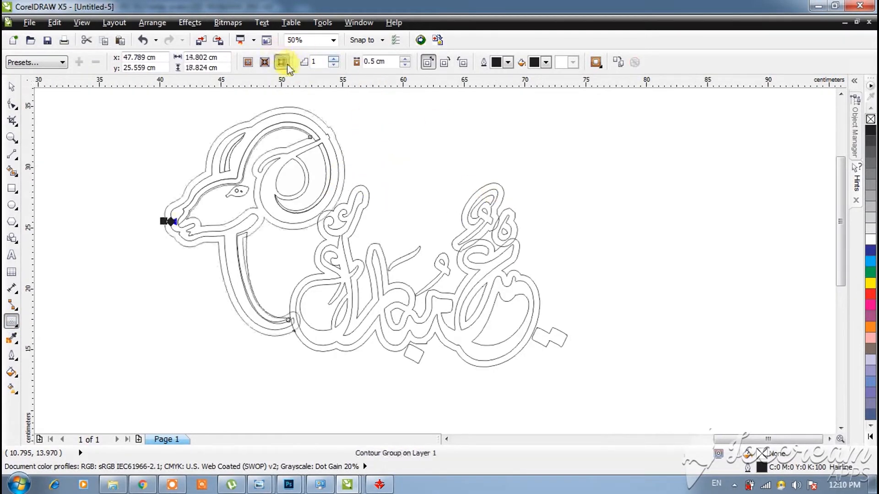
pyautogui.click(281, 62)
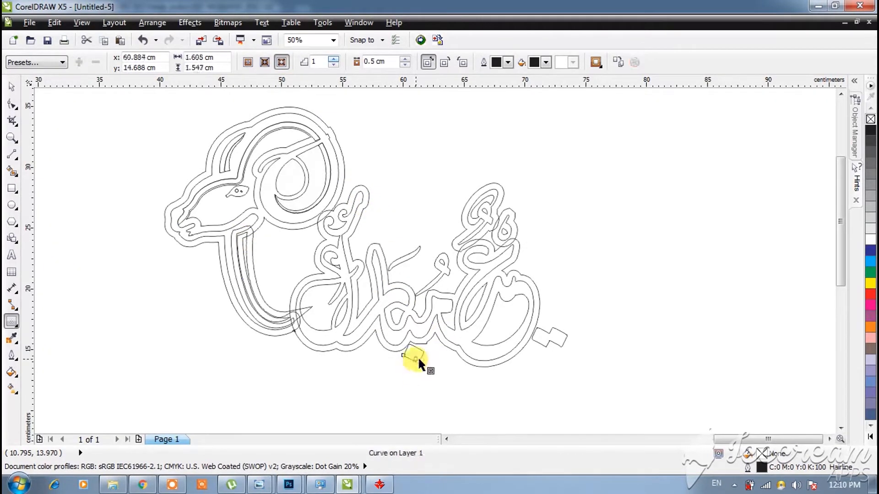
# Step: Apply 0.5 cm outside contours to the diamond-shaped dots of the calligraphy
pyautogui.click(281, 62)
pyautogui.scroll(-2, 520, 255)
pyautogui.scroll(5, 412, 251)
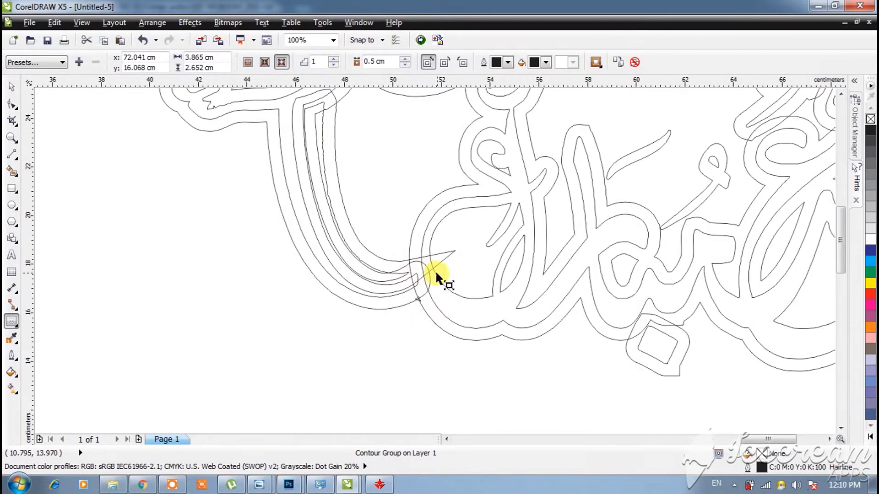
# Step: Apply 0.5 cm outside contours to the two remaining strokes above the middle of the calligraphy
pyautogui.scroll(-1, 436, 273)
pyautogui.scroll(1, 585, 225)
pyautogui.click(576, 226)
pyautogui.click(282, 61)
pyautogui.click(480, 205)
pyautogui.click(281, 61)
pyautogui.scroll(-2, 383, 237)
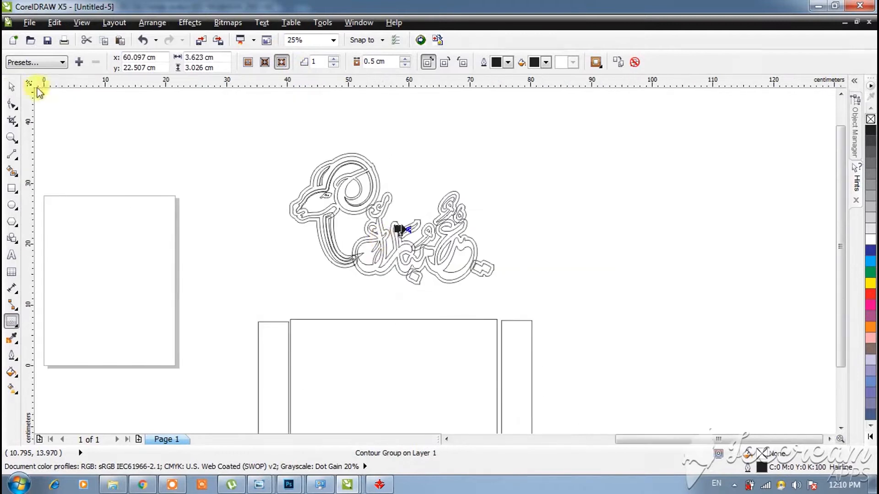
# Step: Break apart the contour groups of the ram's head and calligraphy into separate curves
pyautogui.click(11, 86)
pyautogui.moveTo(251, 128); pyautogui.dragTo(545, 295)
pyautogui.scroll(4, 545, 295)
pyautogui.click(392, 369)
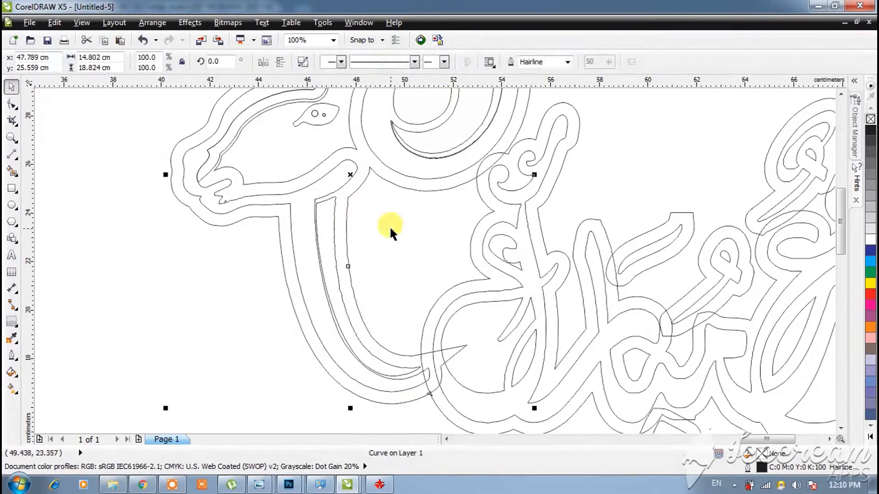
# Step: Remove the sharp spike from the outer ram contour at the lower end of the neck by deleting its tip node
pyautogui.click(391, 229)
pyautogui.click(11, 105)
pyautogui.scroll(2, 466, 350)
pyautogui.click(471, 330)
pyautogui.click(470, 330)
pyautogui.click(106, 62)
pyautogui.click(12, 86)
pyautogui.scroll(-2, 298, 203)
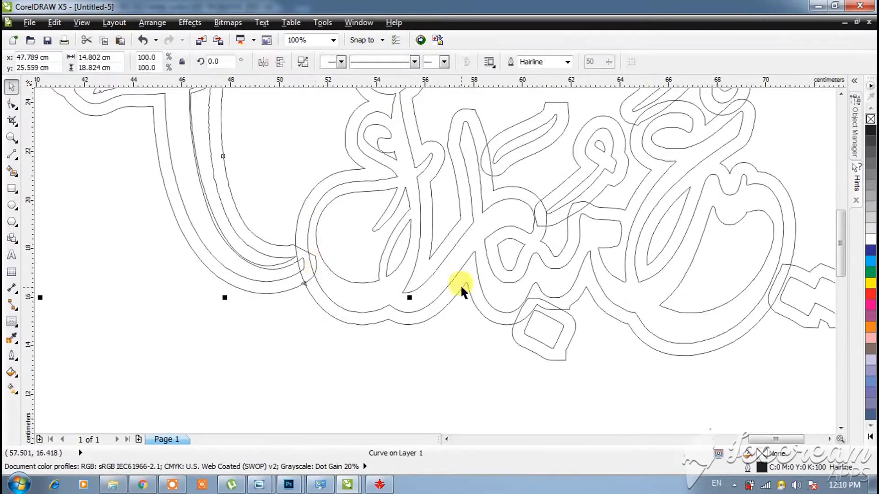
# Step: Delete the surplus inner contour curves between the ram's horn and jaw
pyautogui.scroll(-3, 460, 285)
pyautogui.click(334, 298)
pyautogui.scroll(3, 334, 298)
pyautogui.scroll(-2, 332, 275)
pyautogui.scroll(2, 339, 268)
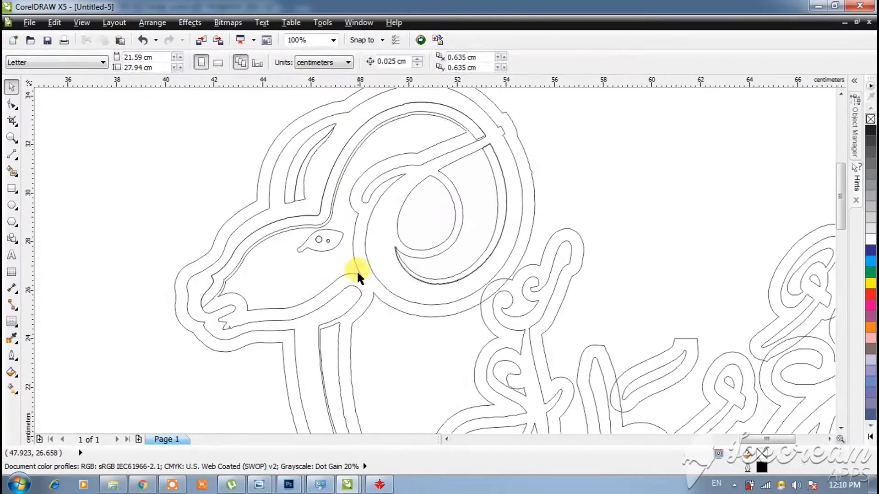
pyautogui.click(356, 274)
pyautogui.click(353, 281)
pyautogui.click(357, 312)
pyautogui.click(366, 284)
pyautogui.scroll(-3, 363, 287)
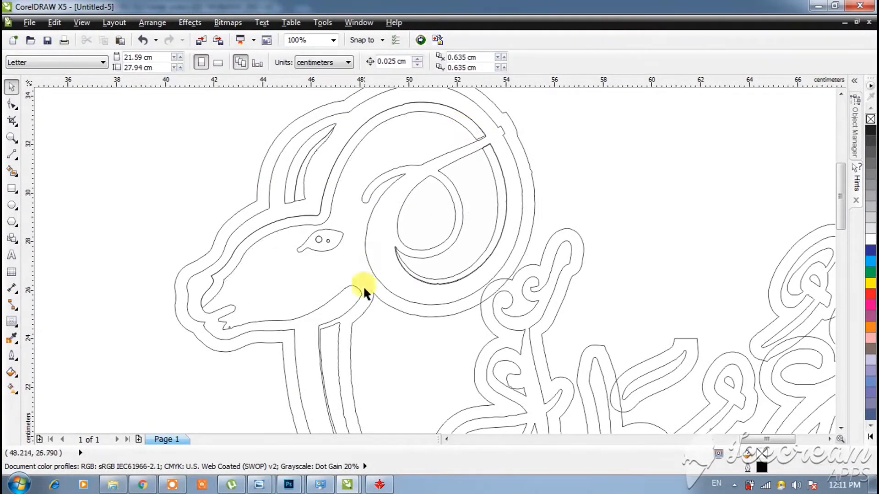
pyautogui.scroll(3, 350, 300)
# Step: Weld the contours of the two diamond-shaped dots to the main calligraphy contour
pyautogui.scroll(-2, 550, 347)
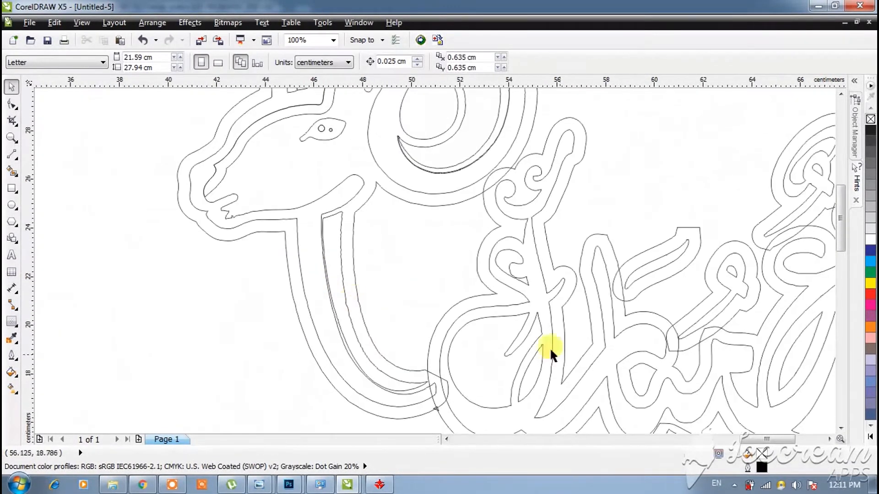
pyautogui.scroll(-2, 487, 98)
pyautogui.scroll(3, 438, 126)
pyautogui.scroll(-3, 396, 142)
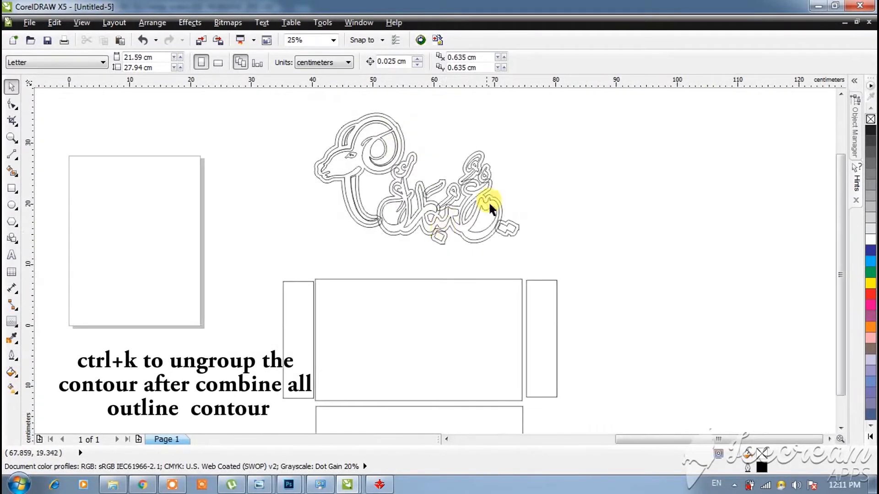
pyautogui.scroll(1, 509, 215)
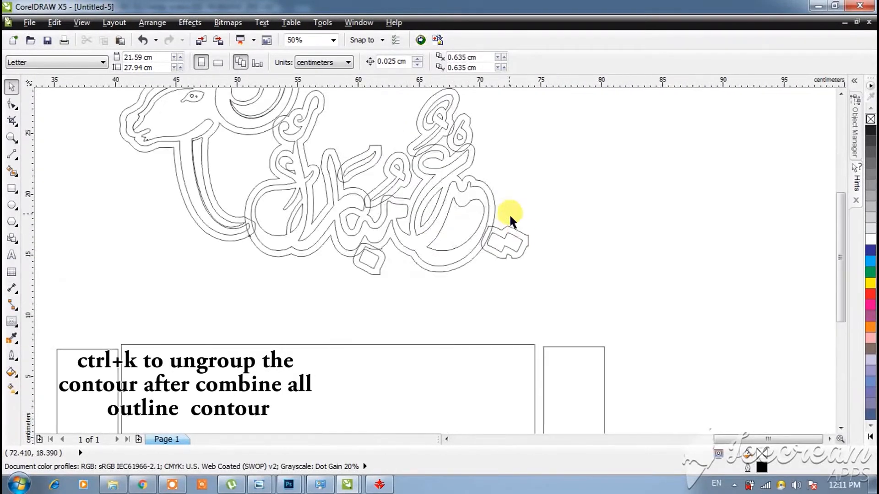
pyautogui.click(378, 269)
pyautogui.scroll(1, 441, 273)
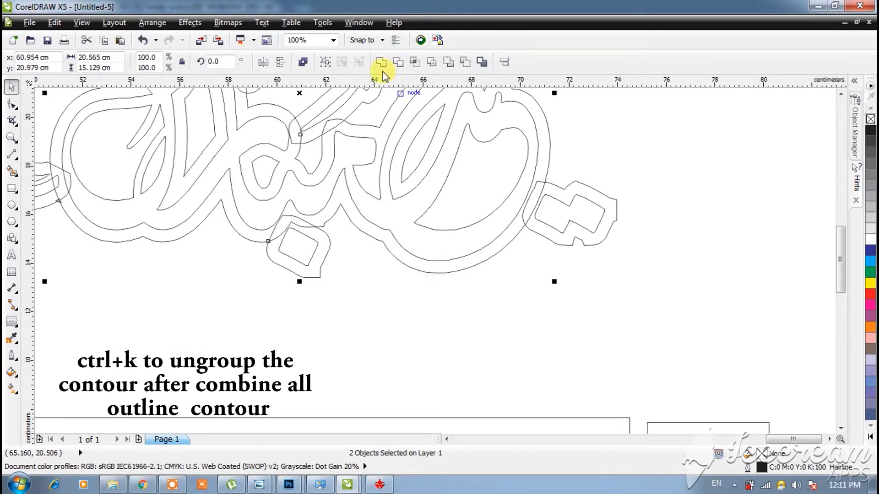
pyautogui.click(559, 240)
pyautogui.keyDown('shift'); pyautogui.click(498, 249); pyautogui.keyUp('shift')
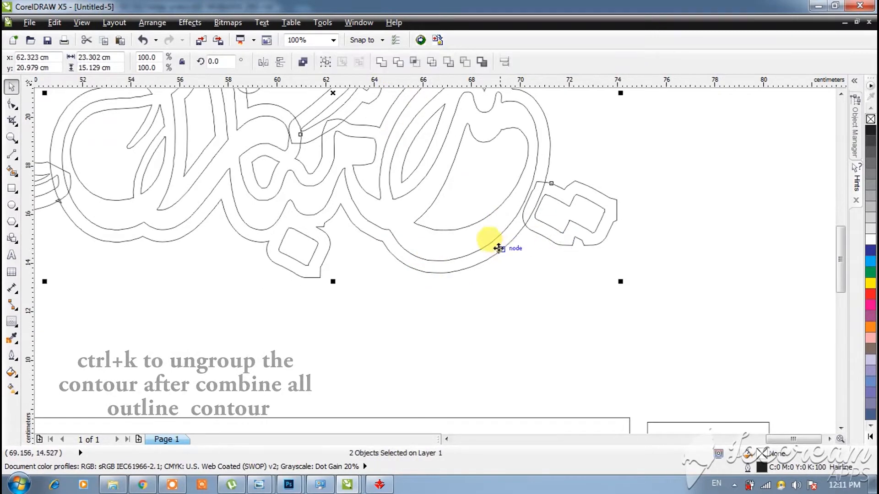
pyautogui.hotkey('ctrl', 'l')
# Step: Weld the contours of the two small marks above the calligraphy's right end to the main contour
pyautogui.scroll(-1, 442, 256)
pyautogui.scroll(1, 497, 212)
pyautogui.click(518, 195)
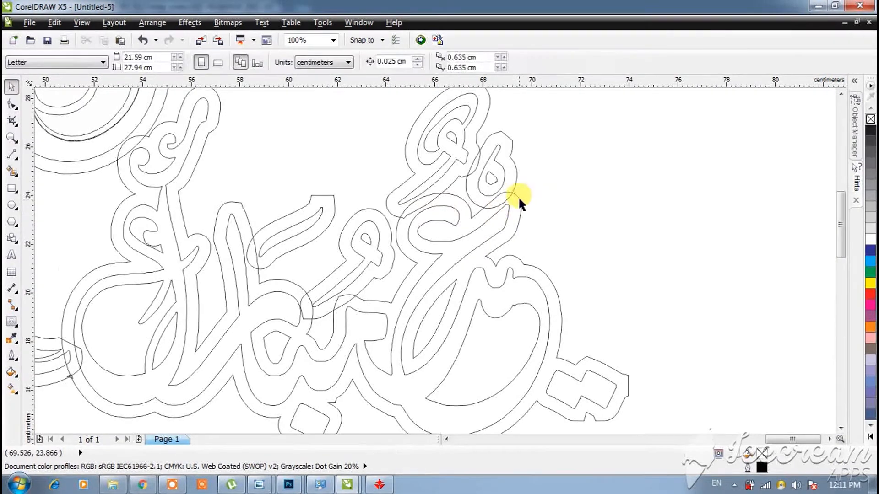
pyautogui.click(518, 196)
pyautogui.click(483, 117)
pyautogui.click(455, 193)
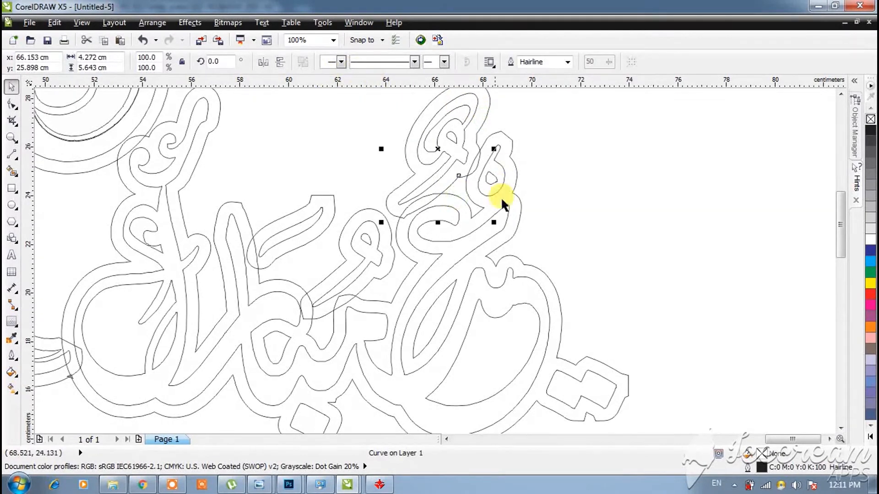
pyautogui.click(470, 209)
pyautogui.click(576, 171)
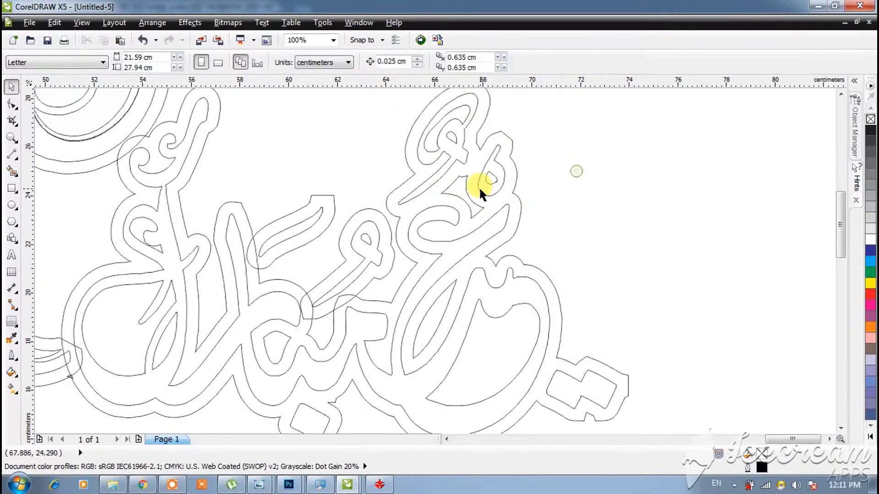
# Step: Weld the contours of the two middle strokes to the main calligraphy contour
pyautogui.click(392, 249)
pyautogui.click(389, 296)
pyautogui.click(339, 188)
pyautogui.click(496, 161)
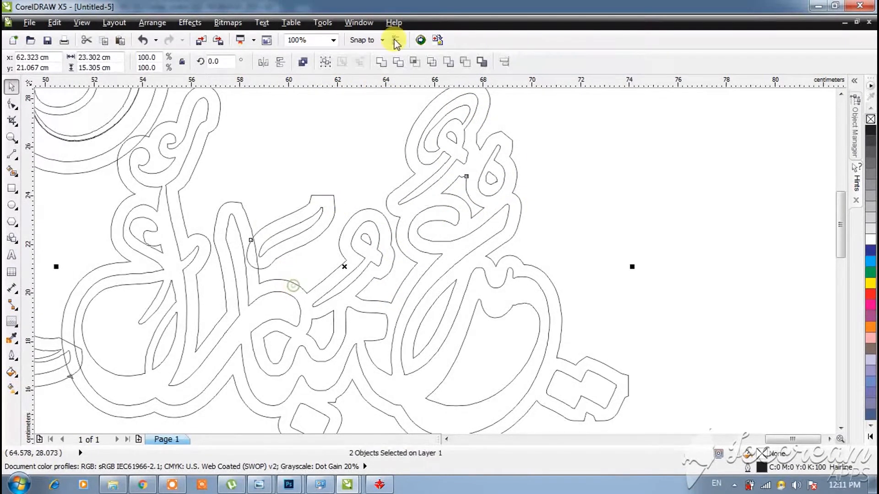
pyautogui.press('Escape')
# Step: Weld the ram's outer contour to the calligraphy contour to form one outline
pyautogui.scroll(-3, 417, 197)
pyautogui.scroll(3, 359, 172)
pyautogui.click(402, 194)
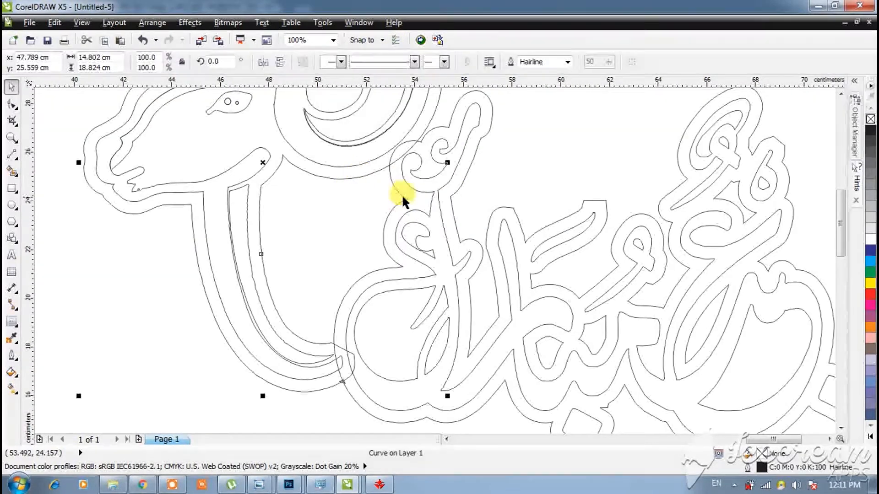
pyautogui.press('Escape')
# Step: Place a copy of the 34 × 5 cm side panel directly above the tray base
pyautogui.scroll(-4, 358, 176)
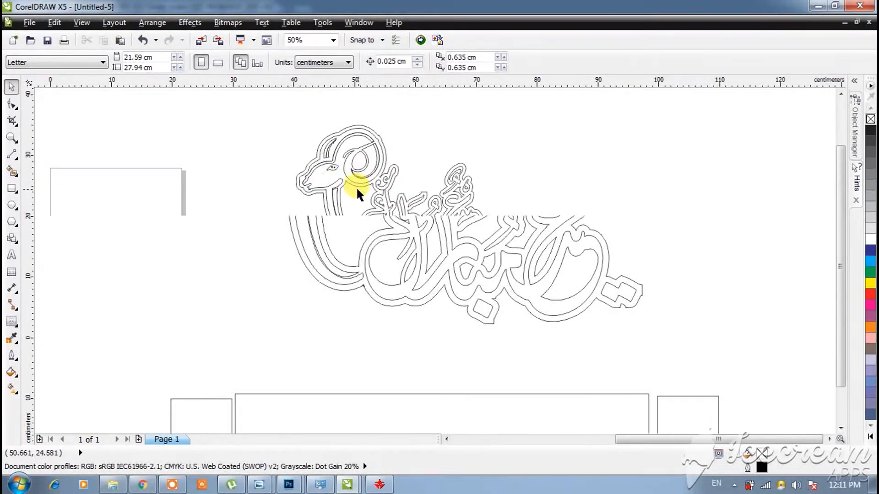
pyautogui.scroll(4, 317, 134)
pyautogui.scroll(-4, 386, 202)
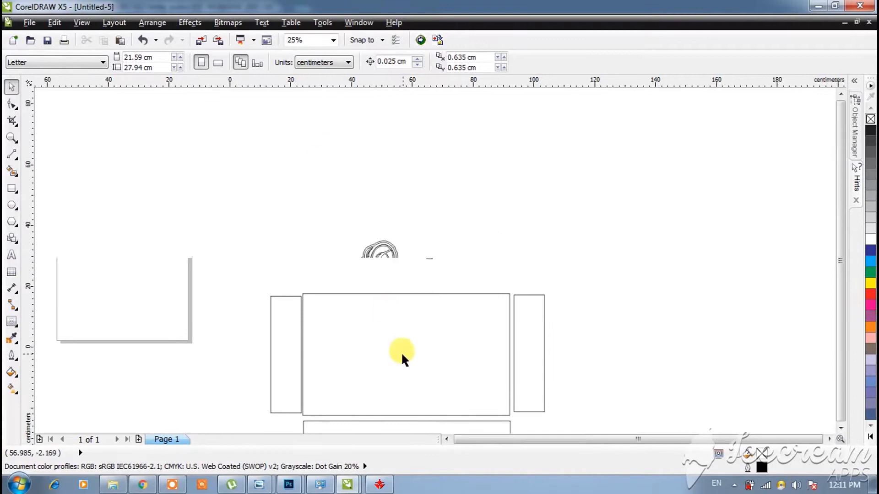
pyautogui.click(405, 395)
pyautogui.moveTo(405, 396); pyautogui.dragTo(402, 235)
pyautogui.click(432, 226)
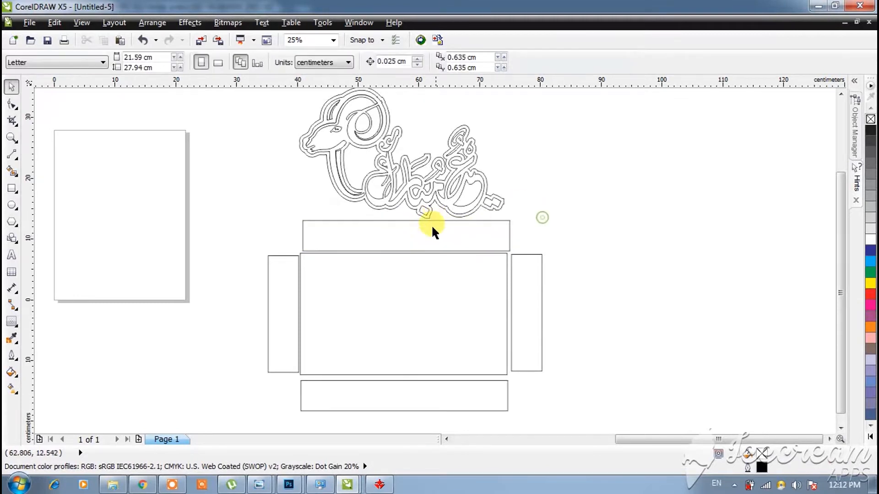
# Step: Stretch the upper panel upward to about 6.1 cm high so its top edge meets the calligraphy outline
pyautogui.scroll(1, 431, 225)
pyautogui.moveTo(291, 122); pyautogui.dragTo(526, 268)
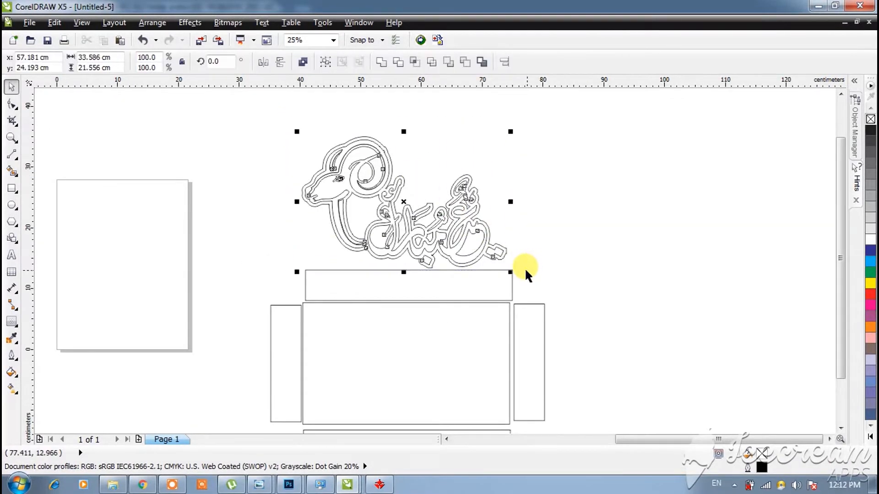
pyautogui.click(411, 271)
pyautogui.scroll(2, 353, 236)
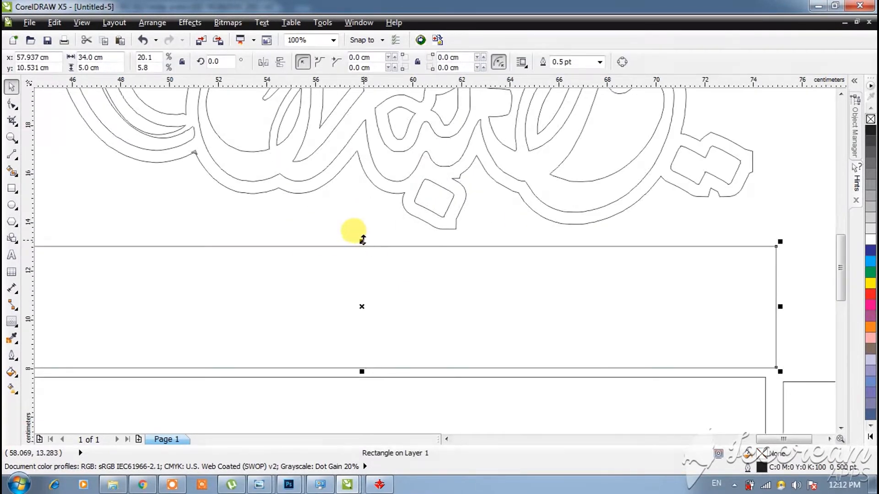
pyautogui.moveTo(361, 246); pyautogui.dragTo(363, 208)
pyautogui.scroll(-1, 683, 280)
pyautogui.scroll(-1, 785, 247)
pyautogui.scroll(1, 510, 255)
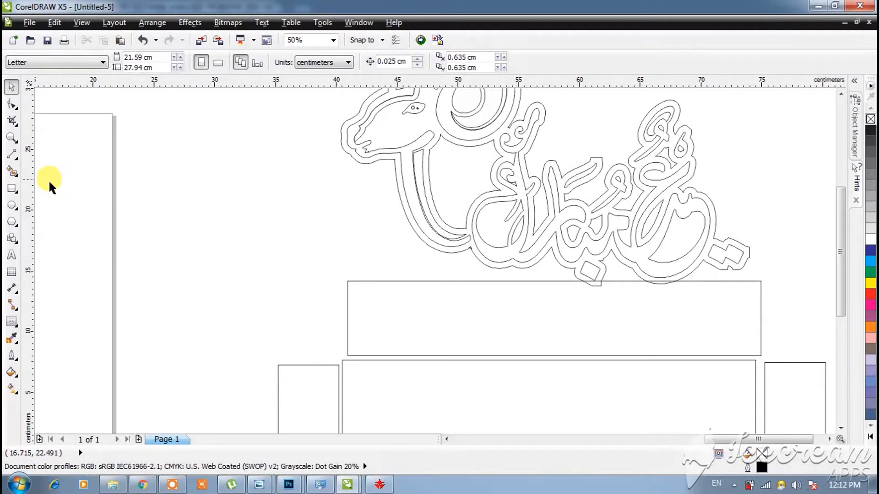
# Step: Round the two top corners of the upper panel with a 0.6 cm radius
pyautogui.write('6')
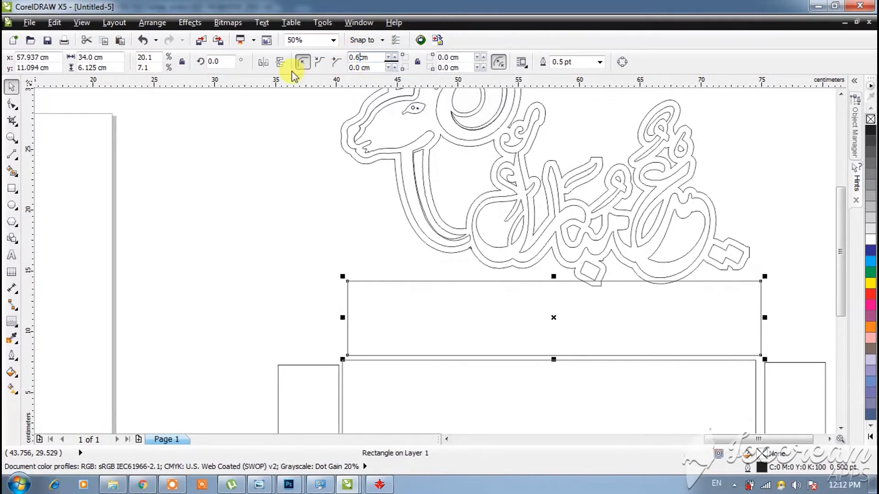
pyautogui.press('Return')
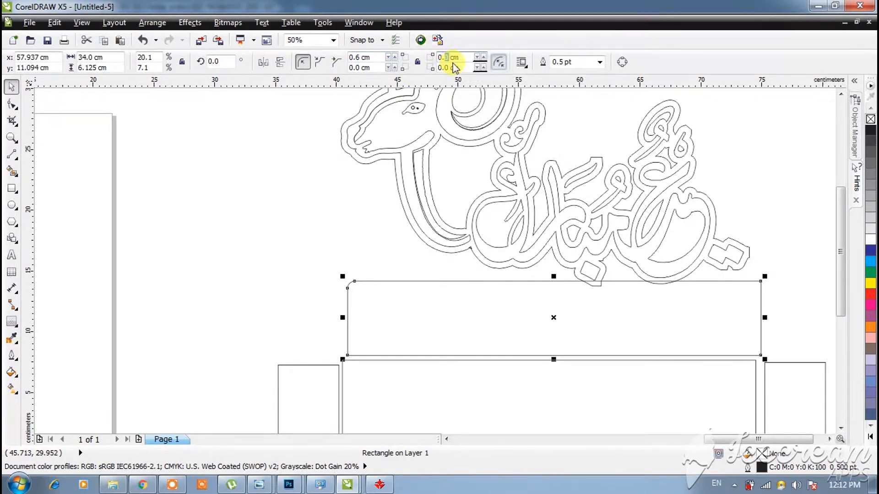
pyautogui.click(306, 146)
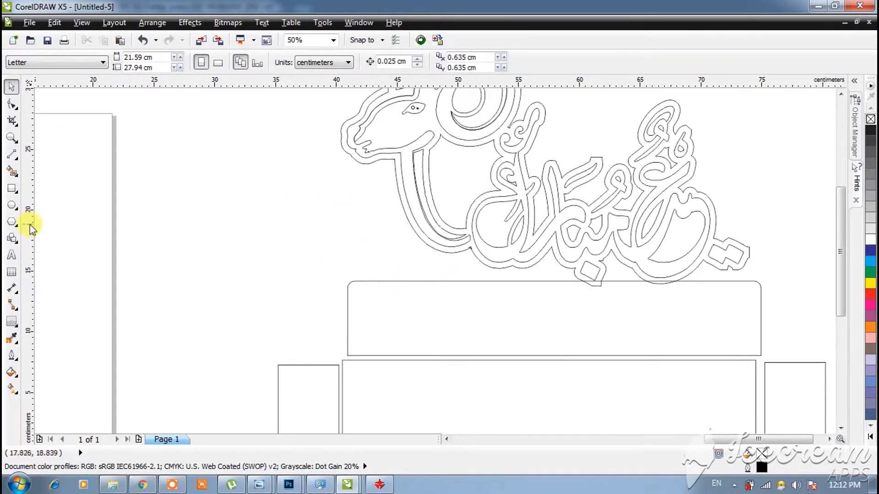
# Step: Draw a circle about 3.4 cm in diameter and place it beneath the ram's neck, overlapping the upper panel
pyautogui.click(12, 211)
pyautogui.moveTo(323, 232); pyautogui.dragTo(344, 247)
pyautogui.press('Escape')
pyautogui.press('space')
pyautogui.moveTo(329, 211); pyautogui.dragTo(455, 250)
# Step: Reposition the circle so it bridges the ram's neck, the start of the calligraphy and the panel's top edge
pyautogui.scroll(3, 414, 224)
pyautogui.click(447, 231)
pyautogui.scroll(-1, 449, 231)
pyautogui.scroll(1, 460, 224)
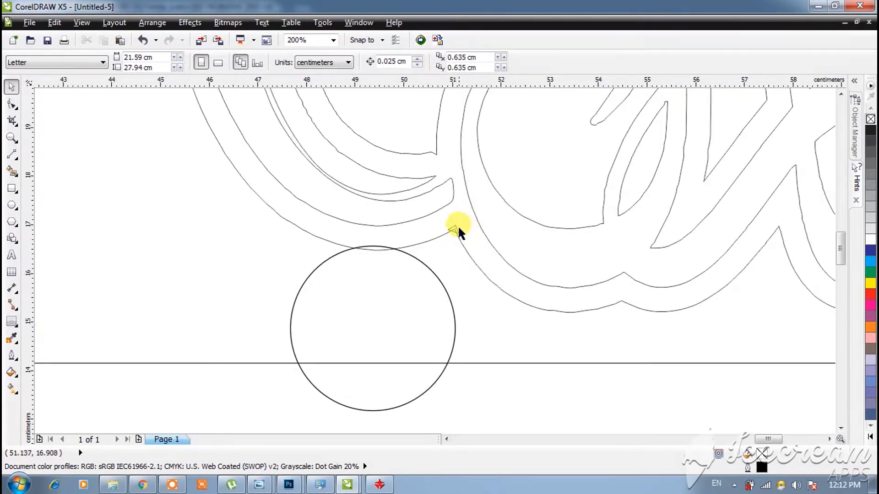
pyautogui.click(454, 228)
pyautogui.scroll(-1, 444, 232)
pyautogui.scroll(1, 460, 230)
pyautogui.moveTo(410, 276); pyautogui.dragTo(418, 249)
pyautogui.scroll(1, 410, 274)
pyautogui.click(402, 291)
pyautogui.scroll(-2, 367, 314)
pyautogui.moveTo(366, 316); pyautogui.dragTo(395, 308)
pyautogui.scroll(-1, 402, 324)
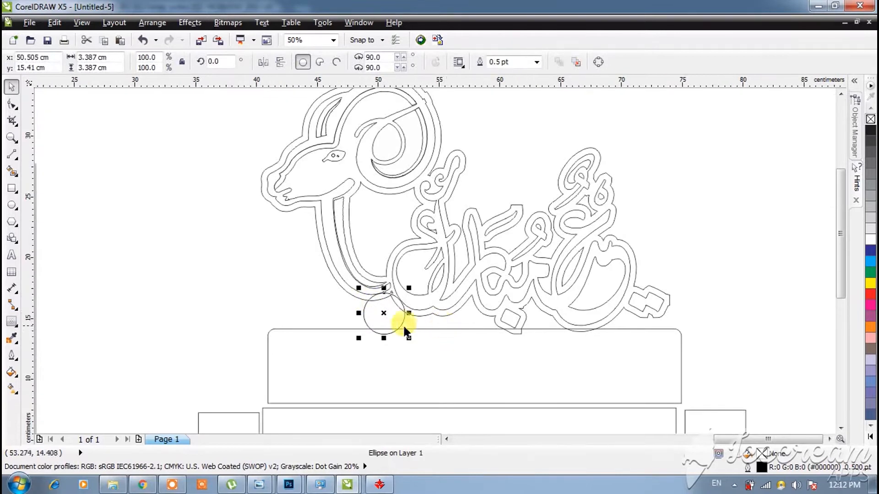
# Step: Weld the circle and the rounded upper panel to the outer contour of the ram and calligraphy
pyautogui.scroll(2, 404, 322)
pyautogui.keyDown('shift'); pyautogui.click(435, 291); pyautogui.keyUp('shift')
pyautogui.click(363, 63)
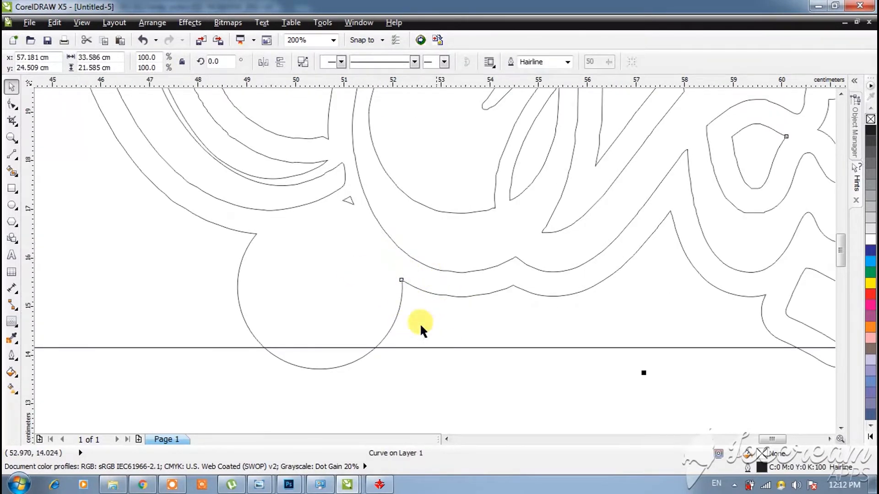
pyautogui.scroll(-2, 491, 297)
pyautogui.keyDown('shift'); pyautogui.click(489, 300); pyautogui.keyUp('shift')
pyautogui.click(369, 61)
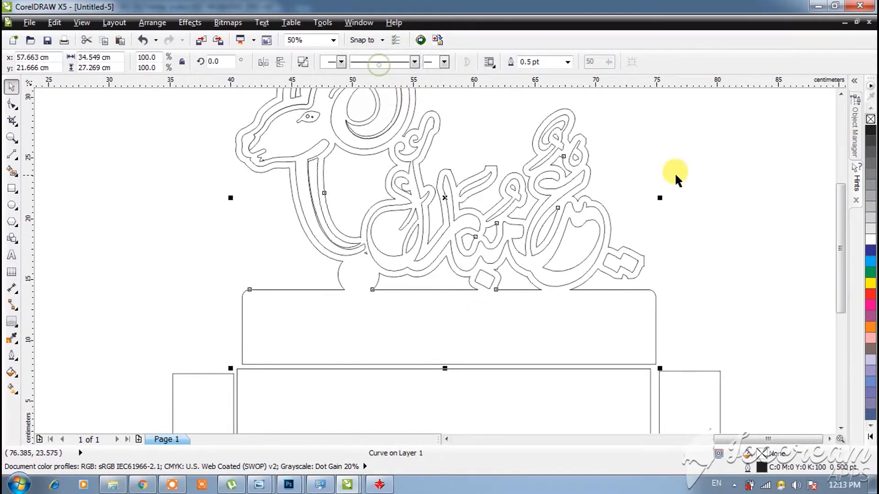
# Step: Examine the welded silhouette, especially the joint between the ram's neck, the calligraphy and the panel
pyautogui.click(675, 174)
pyautogui.scroll(-1, 529, 244)
pyautogui.scroll(1, 532, 245)
pyautogui.scroll(-1, 393, 270)
pyautogui.scroll(2, 380, 253)
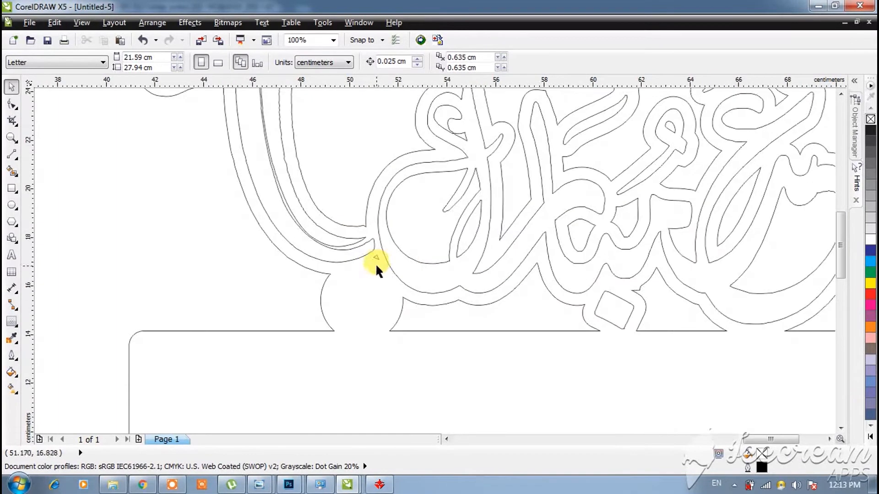
pyautogui.scroll(-2, 375, 257)
pyautogui.scroll(1, 375, 271)
pyautogui.scroll(1, 314, 245)
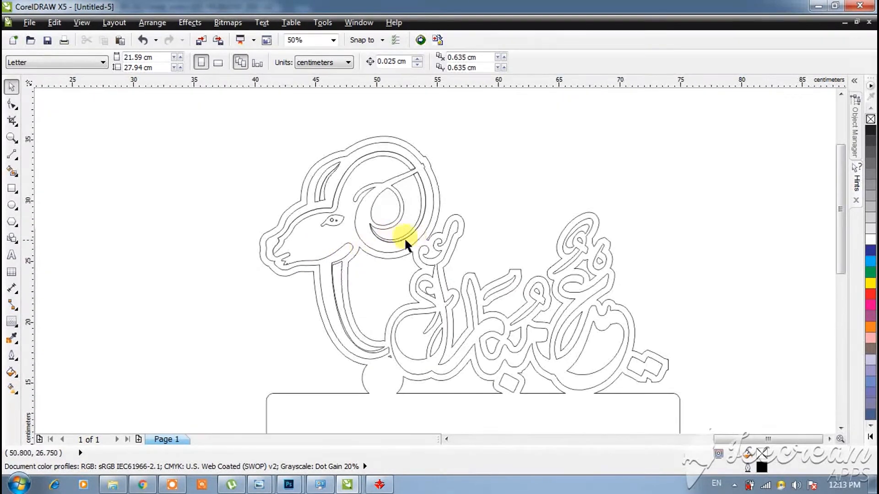
pyautogui.scroll(-1, 402, 236)
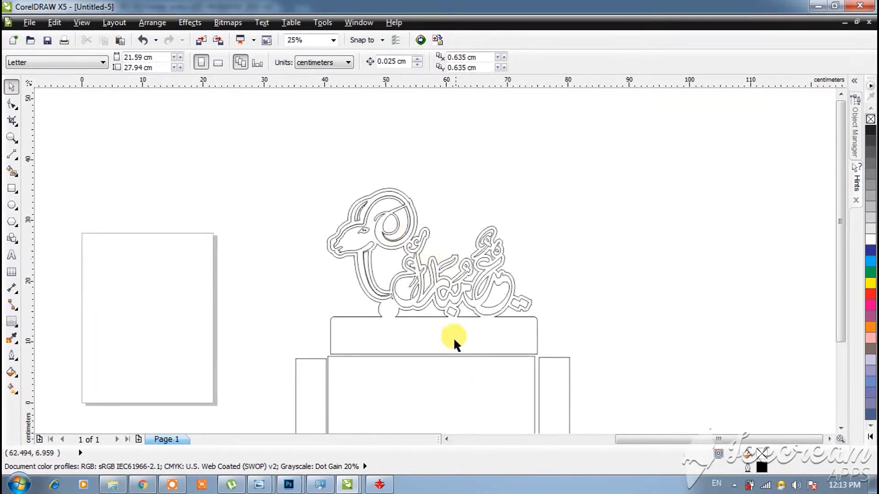
# Step: Fill the ram's face-and-horn profile strip with a gold colour
pyautogui.scroll(1, 438, 284)
pyautogui.click(365, 119)
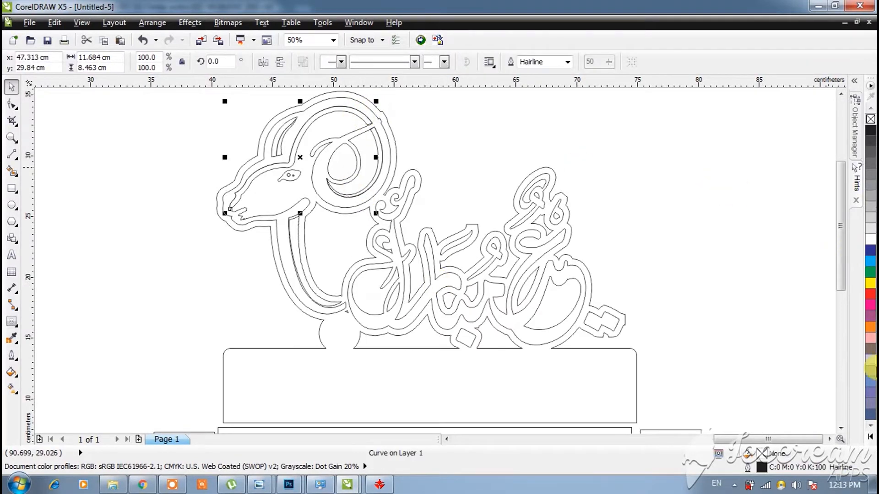
pyautogui.click(871, 427)
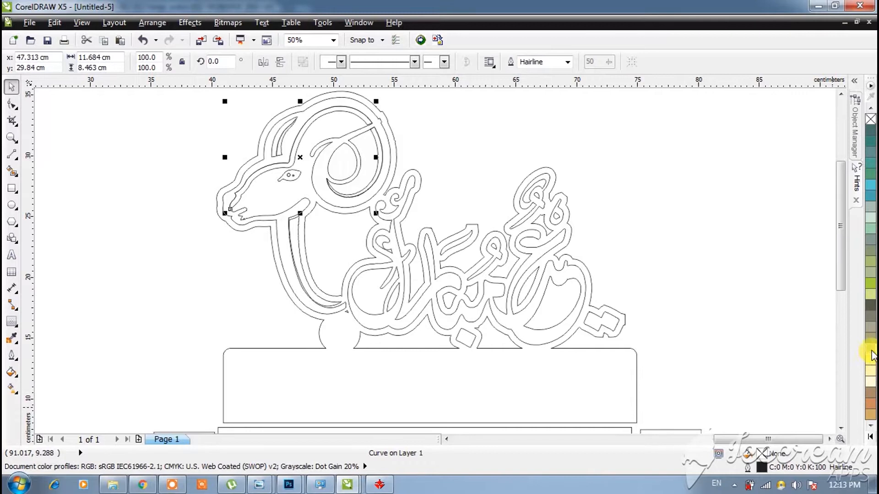
pyautogui.click(871, 362)
pyautogui.click(375, 139)
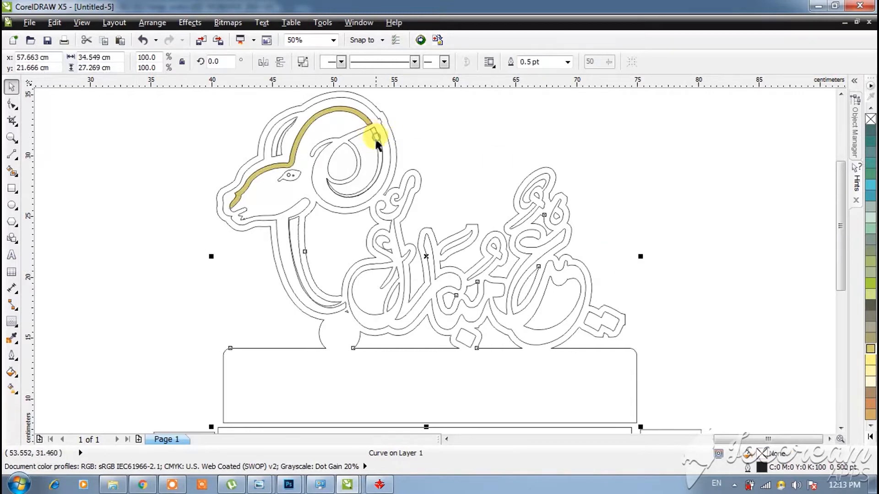
pyautogui.click(869, 351)
pyautogui.hotkey('ctrl', 'z')
# Step: Fill the narrow crescent strip inside the ram's curled horn with the same gold as the profile strip
pyautogui.click(434, 152)
pyautogui.scroll(2, 374, 129)
pyautogui.click(367, 145)
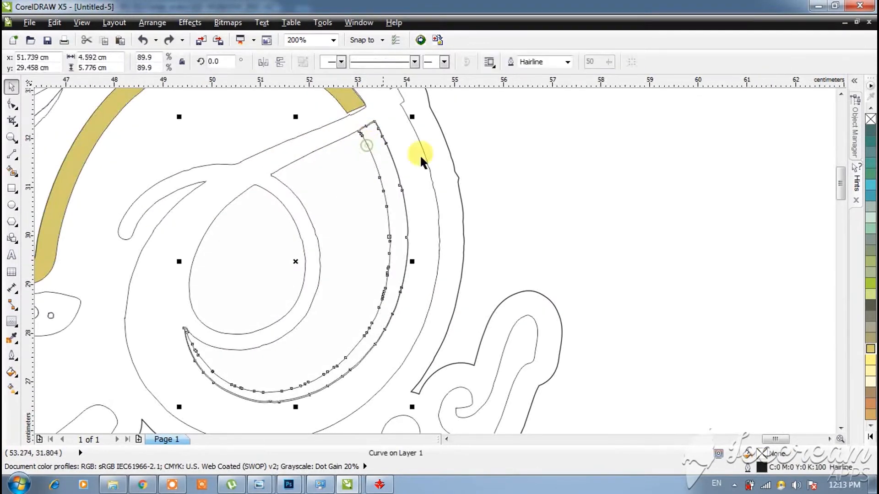
pyautogui.click(872, 355)
pyautogui.scroll(-1, 567, 243)
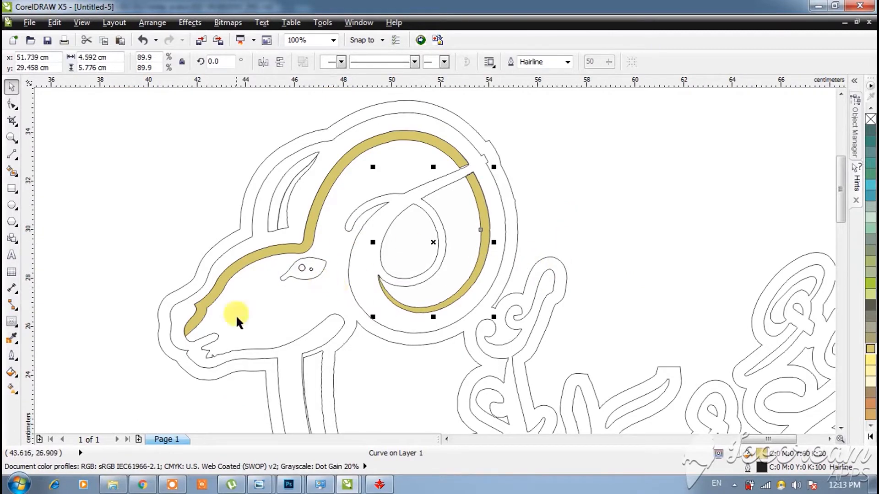
# Step: Fill the long tapered strip in the ram's neck with the same gold
pyautogui.scroll(-1, 330, 298)
pyautogui.click(322, 333)
pyautogui.scroll(1, 350, 317)
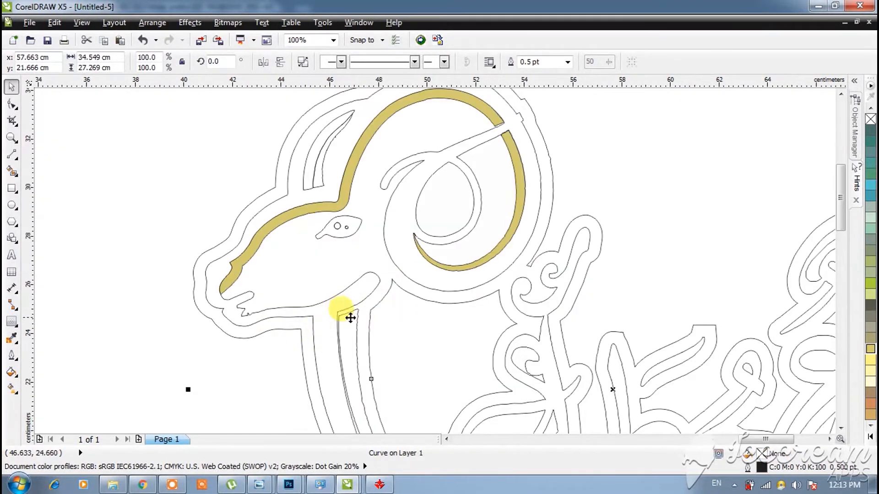
pyautogui.click(367, 308)
pyautogui.click(357, 309)
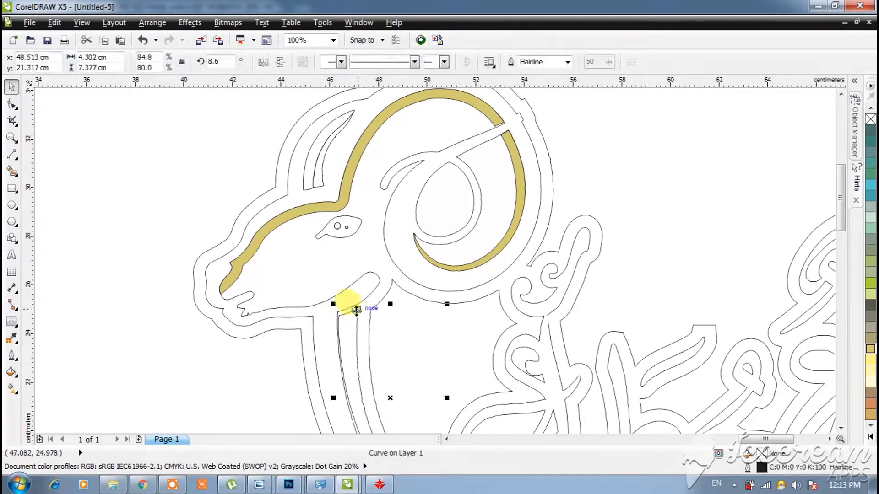
pyautogui.click(872, 330)
pyautogui.scroll(1, 314, 184)
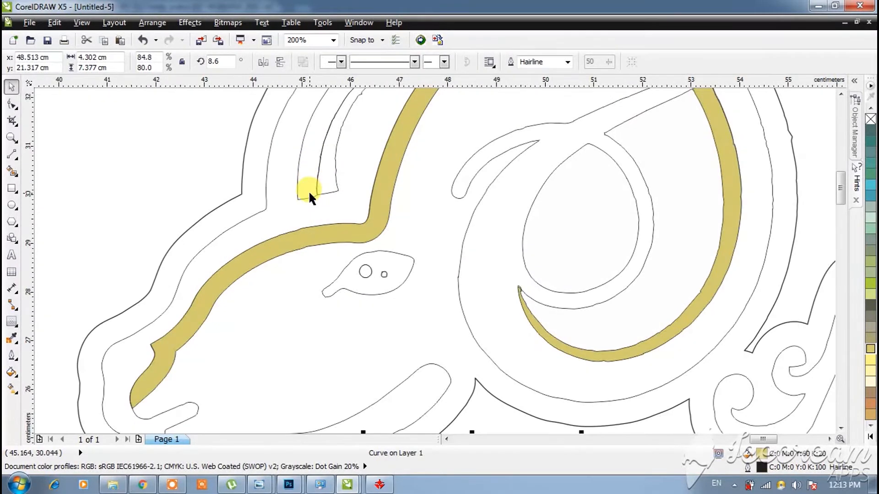
# Step: Fill the slim curved strip inside the ram's ear with the same gold
pyautogui.click(309, 190)
pyautogui.scroll(-2, 282, 150)
pyautogui.scroll(1, 294, 149)
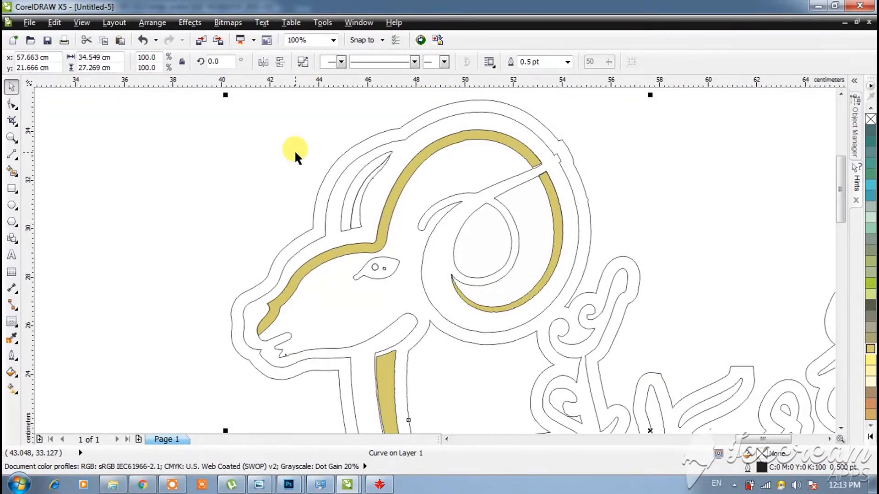
pyautogui.click(374, 163)
pyautogui.click(382, 158)
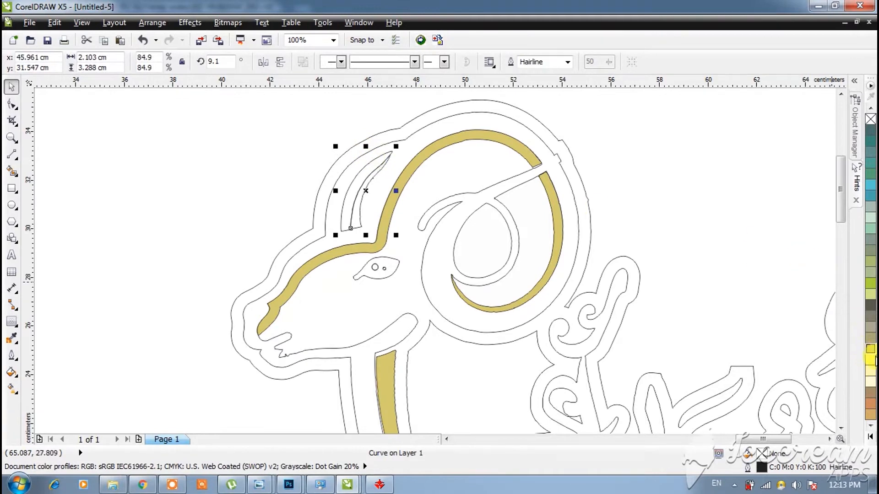
pyautogui.scroll(1, 365, 224)
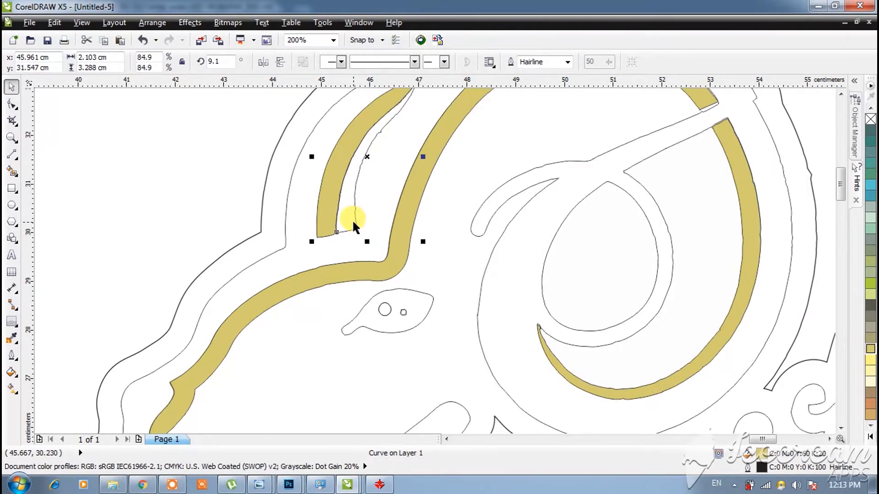
pyautogui.scroll(-1, 352, 219)
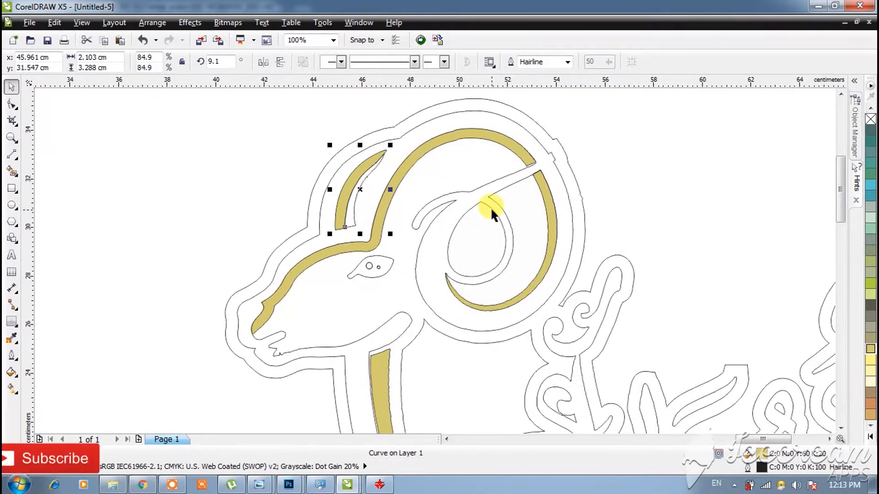
pyautogui.click(490, 207)
pyautogui.scroll(5, 871, 185)
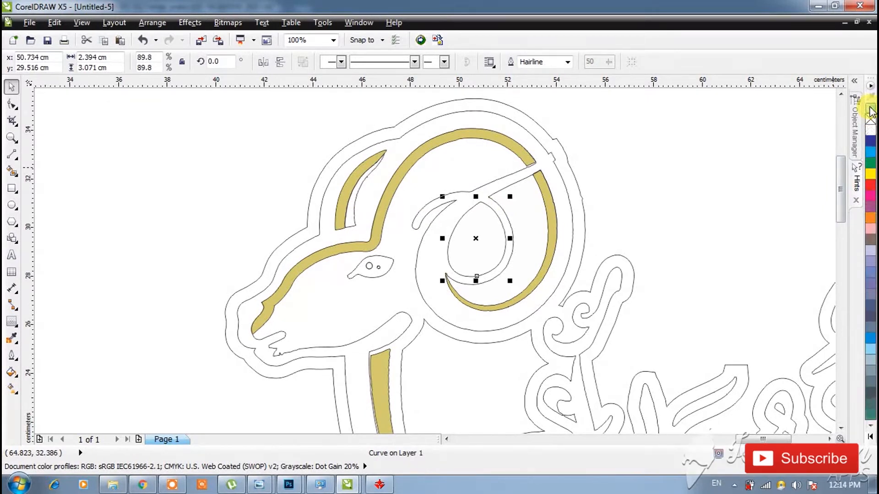
pyautogui.click(526, 181)
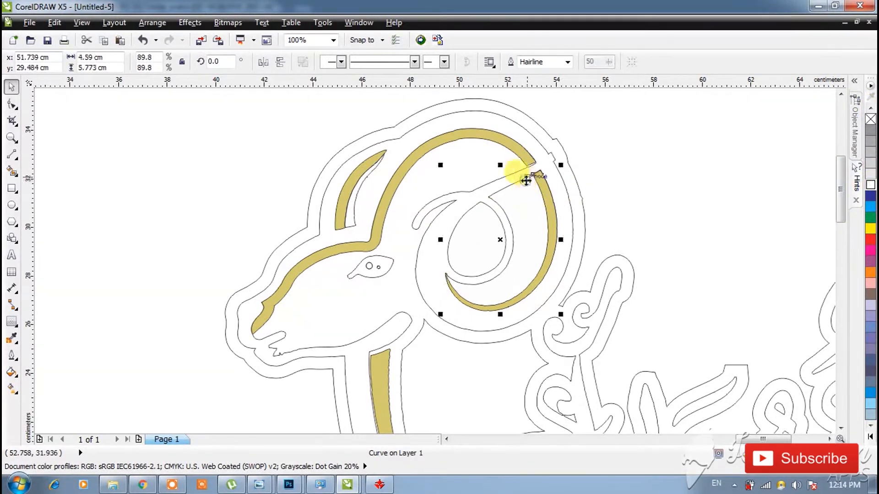
pyautogui.click(550, 168)
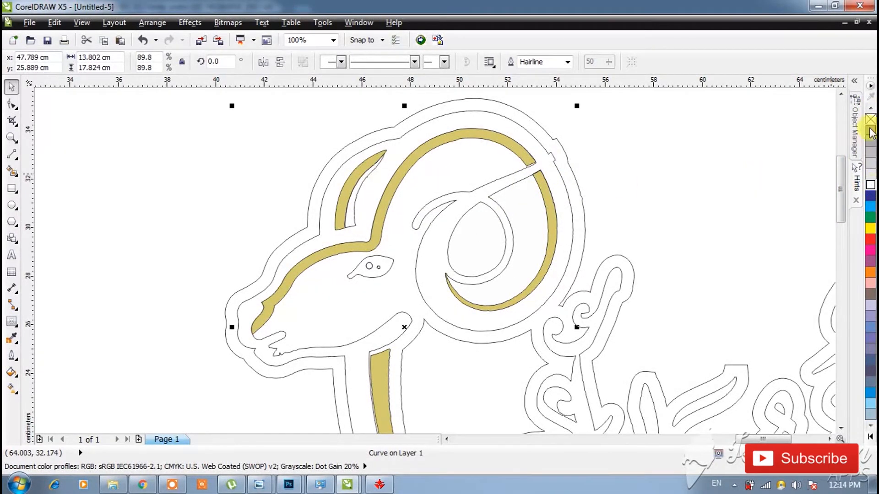
pyautogui.click(871, 110)
pyautogui.doubleClick(870, 110)
pyautogui.click(846, 82)
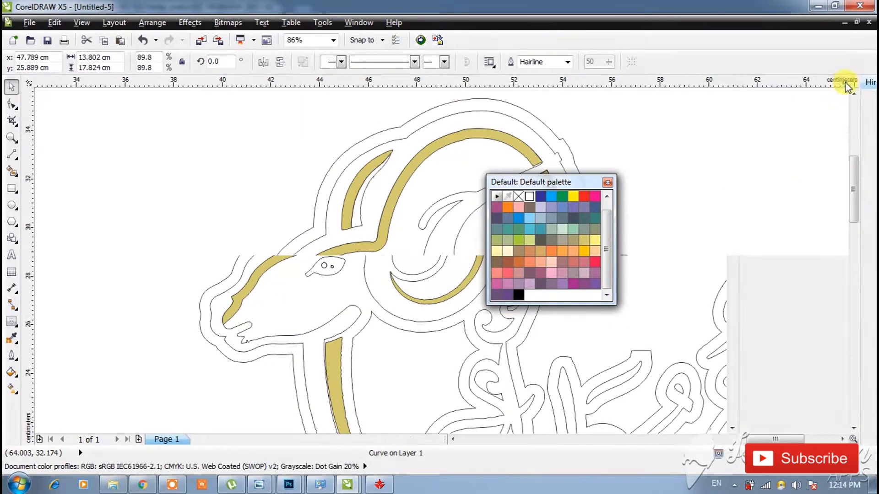
pyautogui.moveTo(583, 180); pyautogui.dragTo(804, 128)
pyautogui.doubleClick(804, 127)
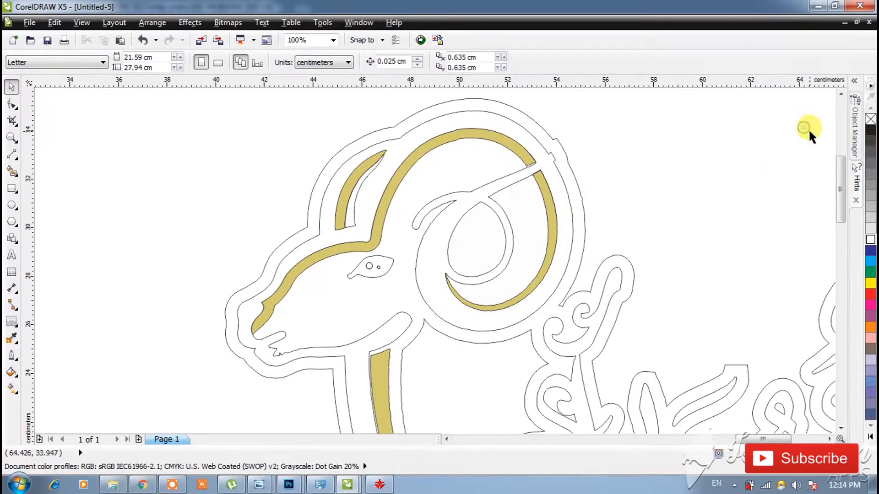
pyautogui.click(873, 131)
pyautogui.press('Escape')
# Step: Fill the ram's main head, horn and neck outline and its eye with black
pyautogui.click(555, 170)
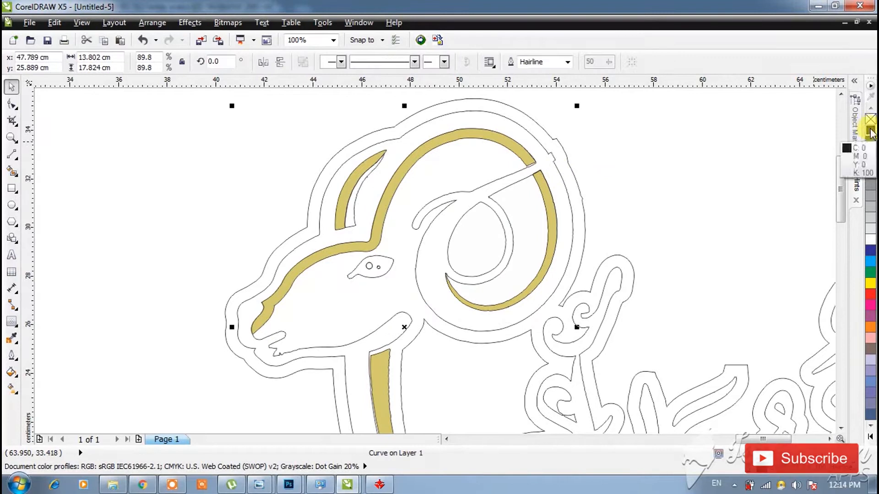
pyautogui.click(871, 133)
pyautogui.click(362, 269)
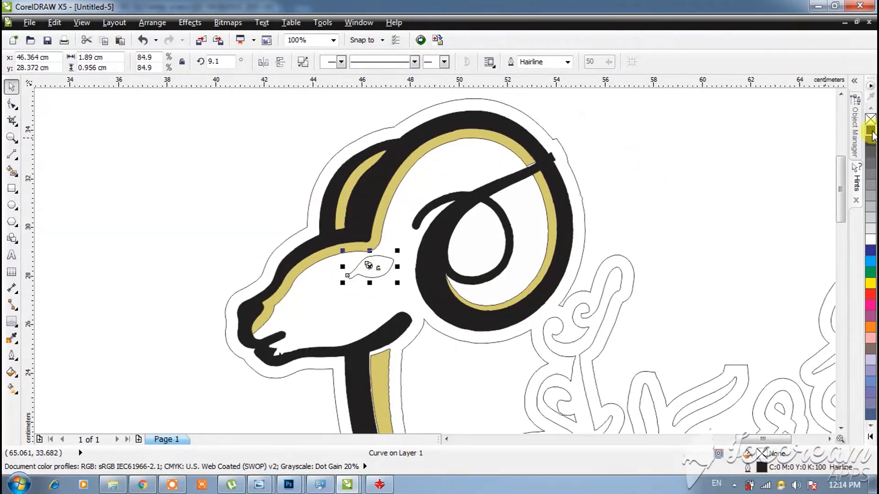
pyautogui.click(872, 132)
pyautogui.click(708, 177)
# Step: Fill the main connected body of the calligraphy with the ram's gold colour
pyautogui.scroll(-2, 409, 238)
pyautogui.scroll(1, 376, 247)
pyautogui.scroll(-1, 444, 287)
pyautogui.scroll(1, 618, 327)
pyautogui.scroll(-1, 495, 304)
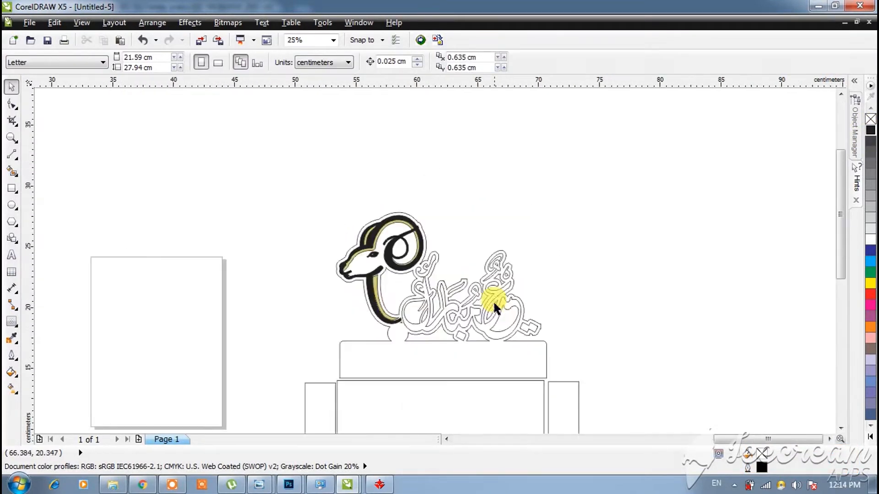
pyautogui.scroll(1, 494, 305)
pyautogui.click(458, 314)
pyautogui.scroll(-1, 474, 260)
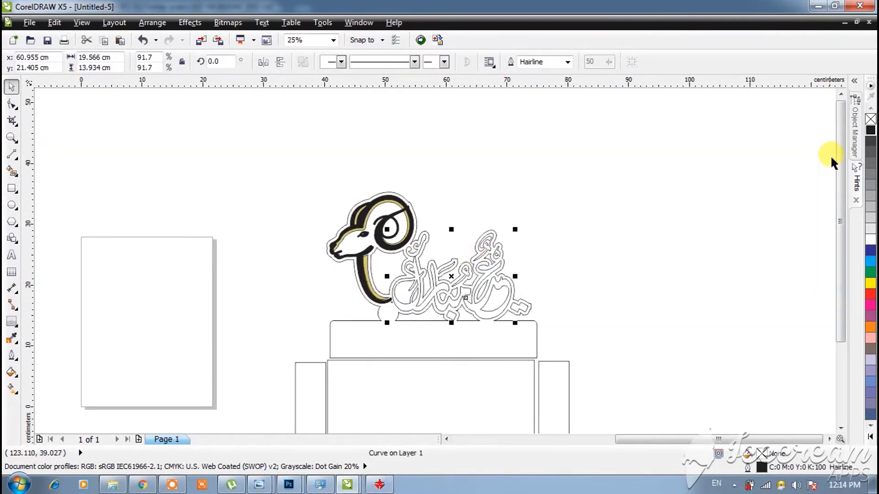
pyautogui.scroll(-5, 872, 417)
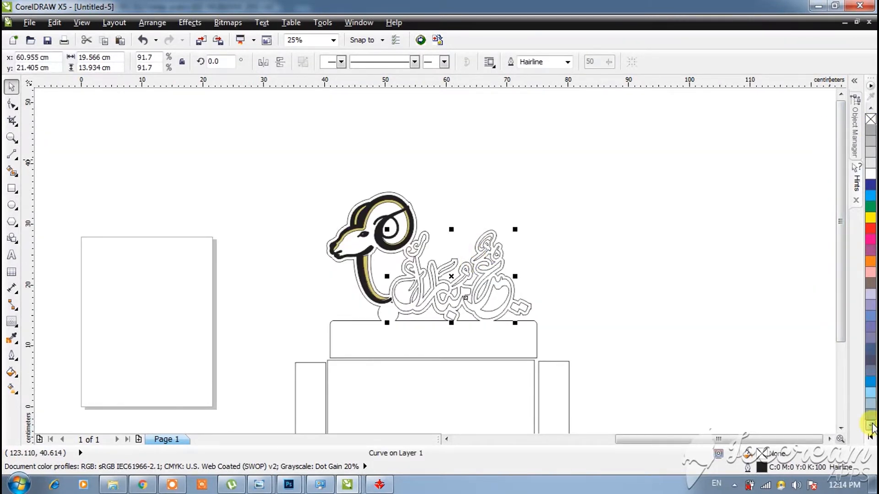
pyautogui.scroll(-3, 872, 418)
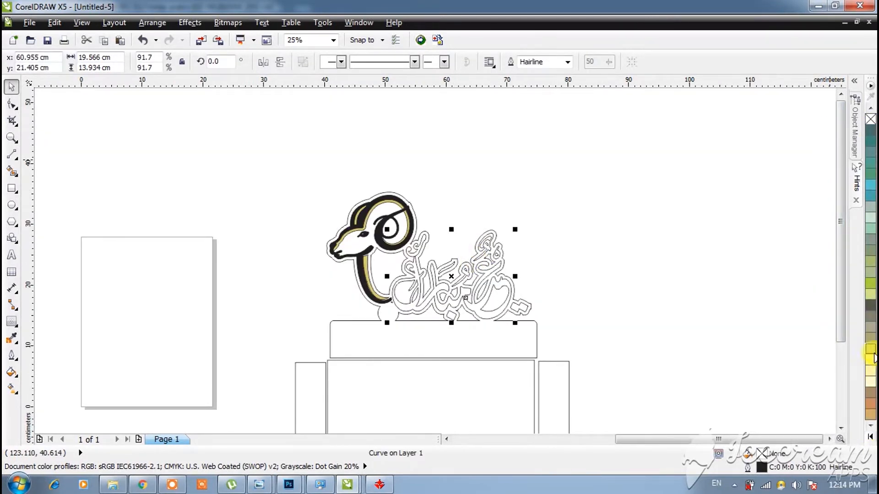
pyautogui.moveTo(871, 348); pyautogui.dragTo(505, 284)
# Step: Fill the large enclosed opening in the calligraphy's rightmost letter with white
pyautogui.scroll(2, 505, 284)
pyautogui.click(504, 283)
pyautogui.click(871, 110)
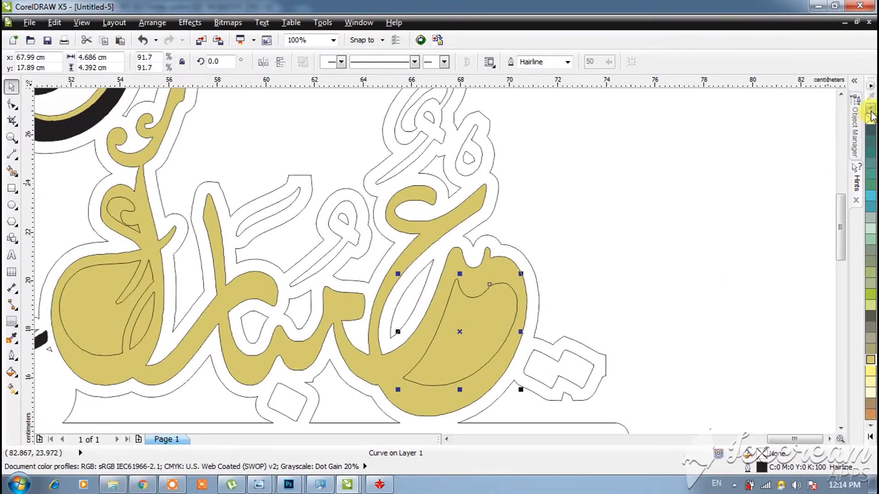
pyautogui.click(871, 185)
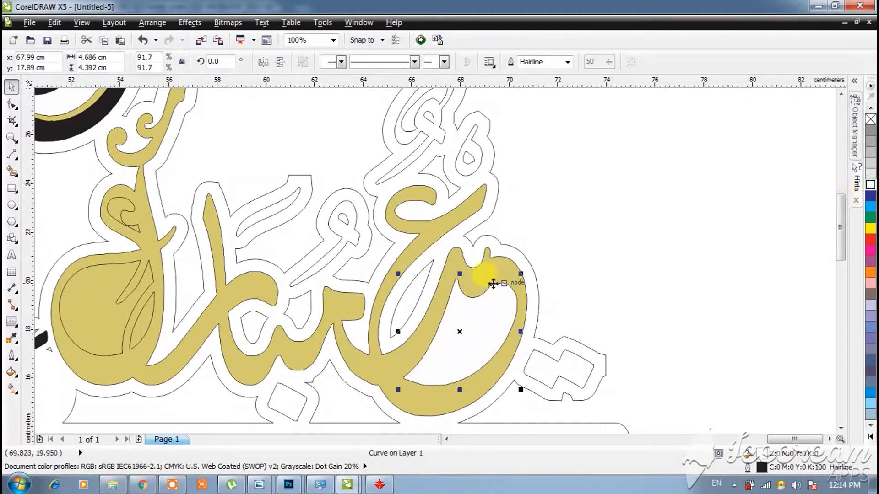
# Step: Fill the two openings in the calligraphy's large left loop and the small opening above them with white
pyautogui.click(145, 303)
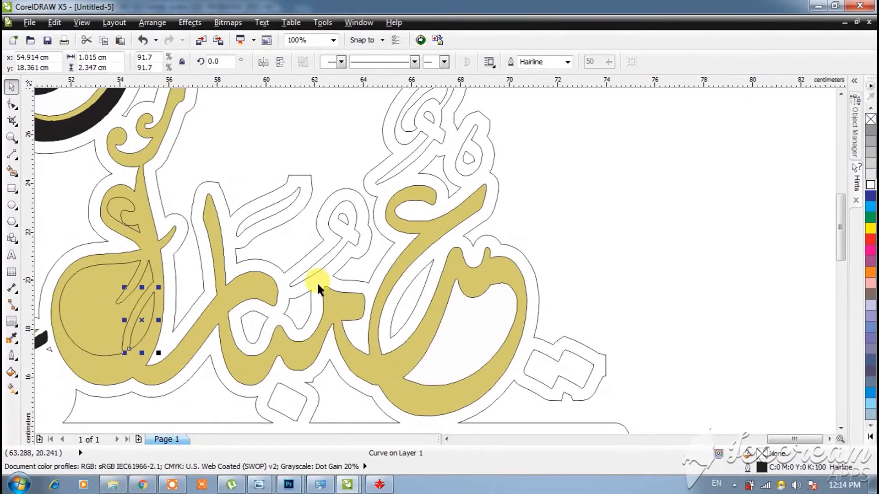
pyautogui.keyDown('shift'); pyautogui.click(134, 262); pyautogui.keyUp('shift')
pyautogui.click(872, 189)
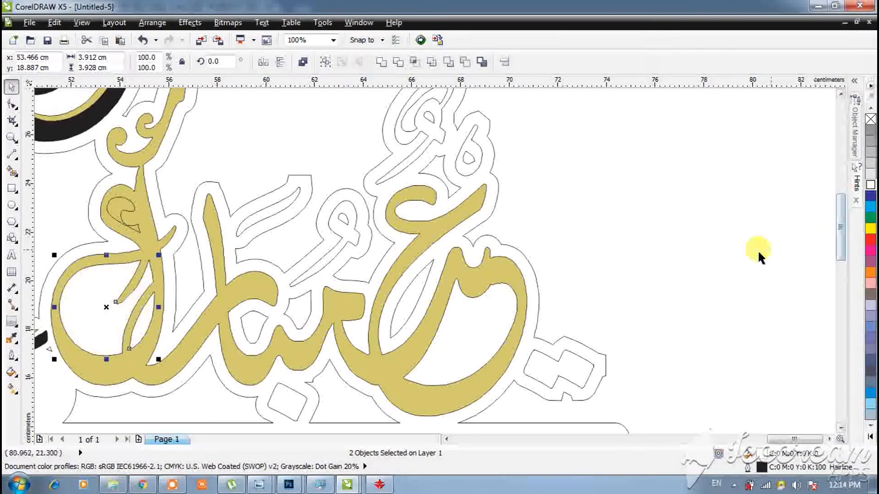
pyautogui.click(129, 202)
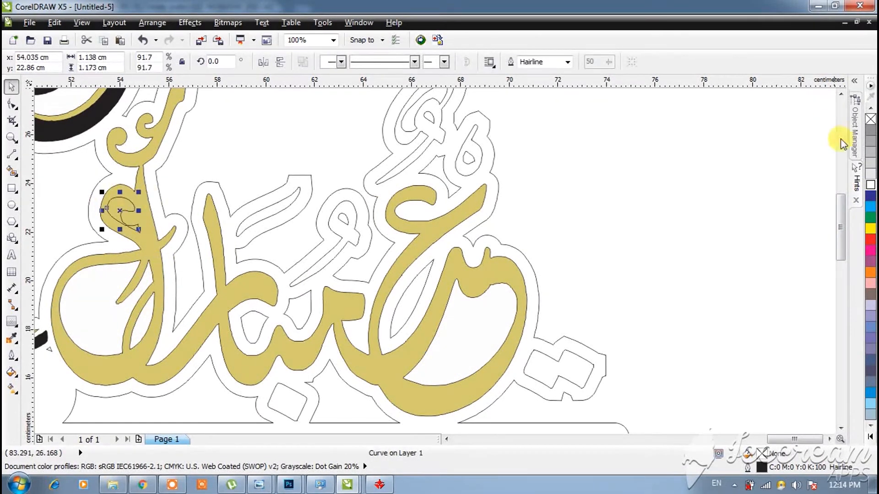
pyautogui.click(870, 186)
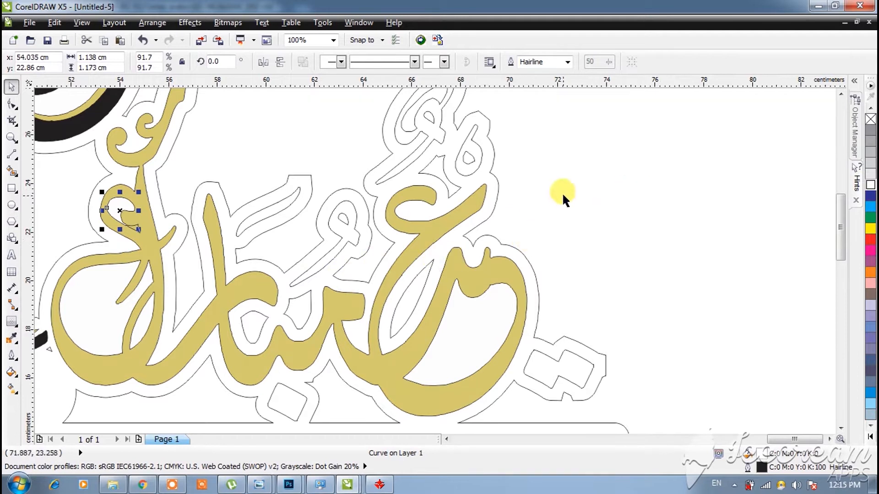
# Step: Fill the small looped mark above the calligraphy's middle, the double dot and the single dot below with gold
pyautogui.click(348, 227)
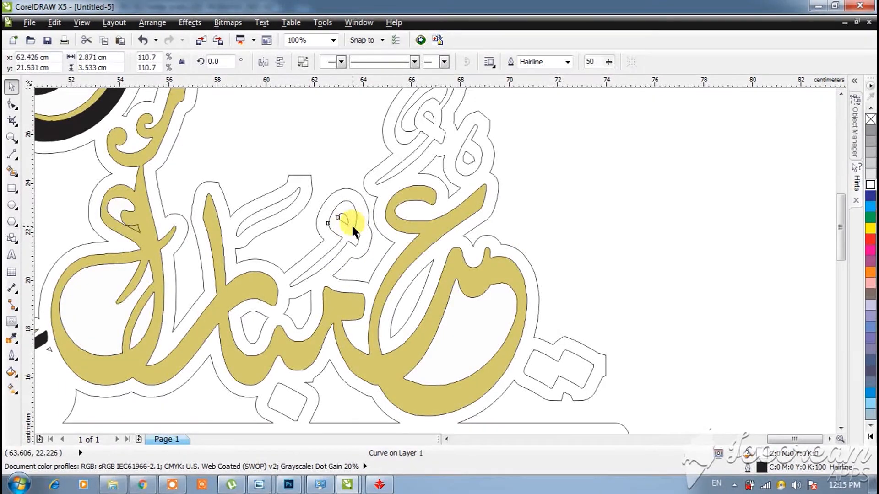
pyautogui.click(872, 427)
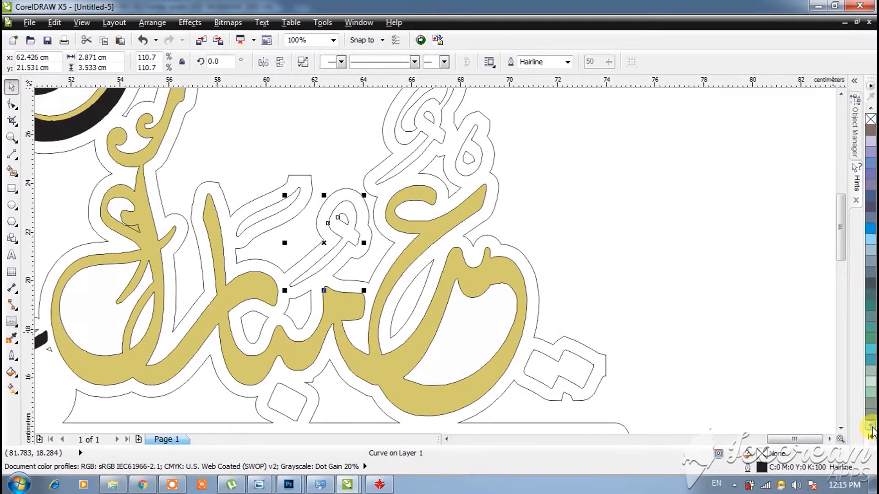
pyautogui.click(865, 369)
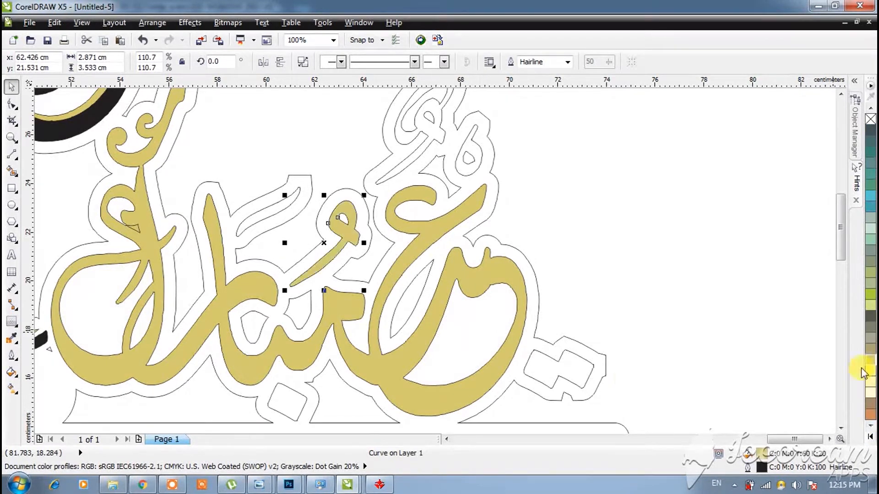
pyautogui.click(584, 362)
pyautogui.click(868, 361)
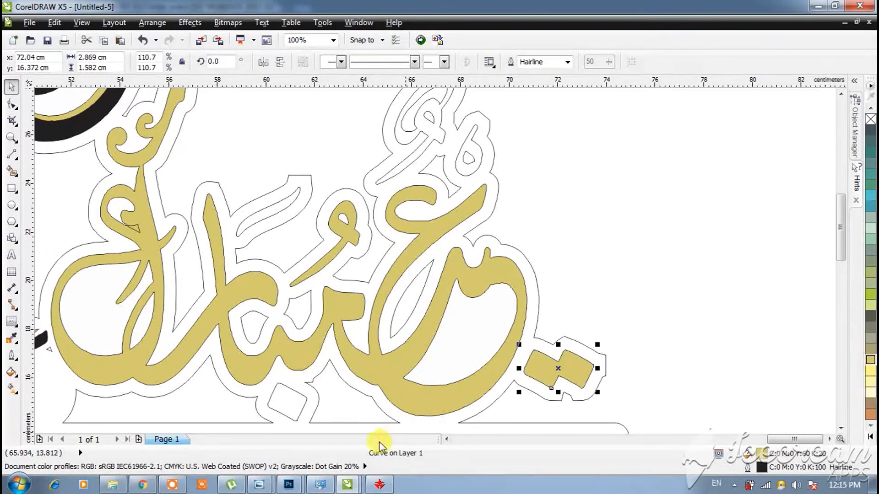
pyautogui.click(313, 397)
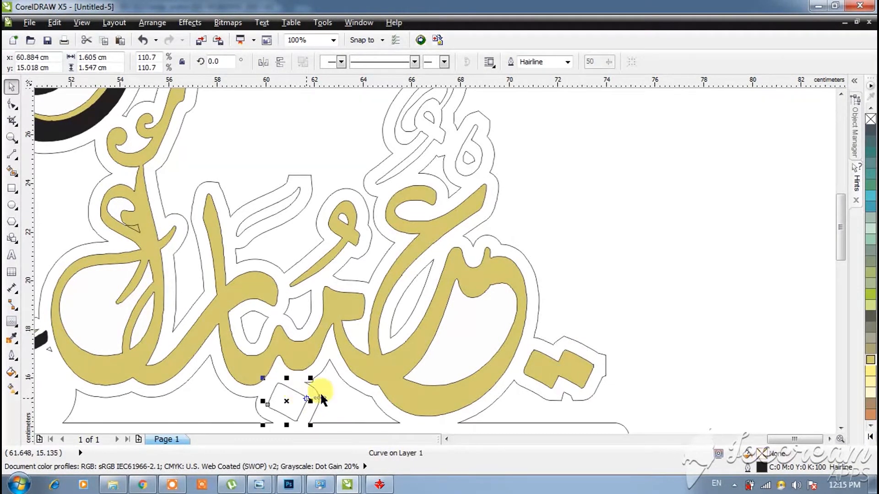
pyautogui.click(870, 365)
# Step: Fill the two looped marks above the right-hand letter and the slanted stroke above the middle with gold
pyautogui.doubleClick(479, 160)
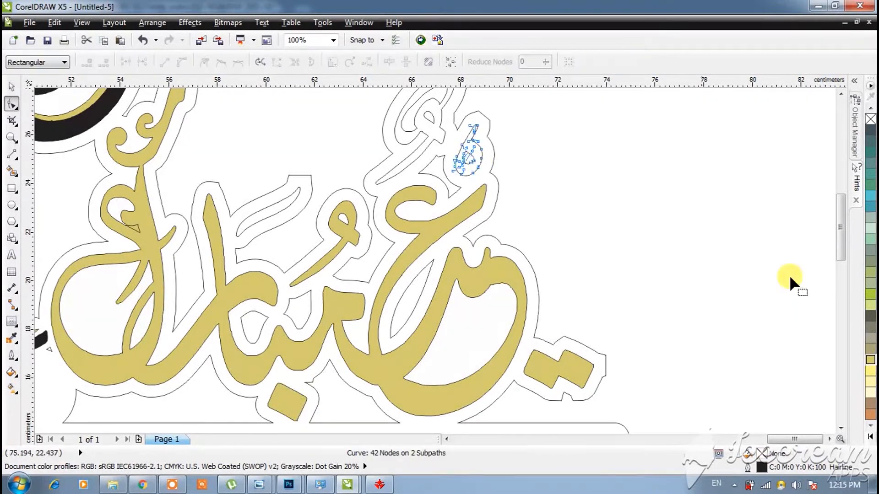
pyautogui.click(870, 366)
pyautogui.click(441, 132)
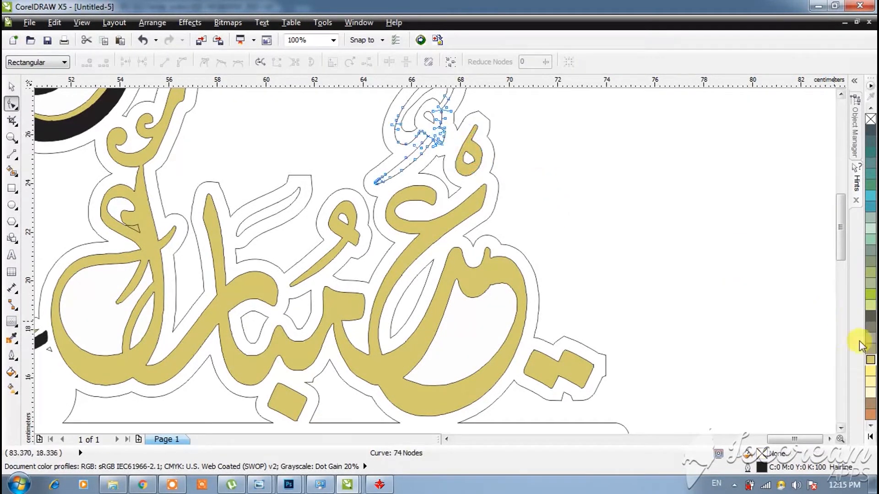
pyautogui.click(869, 358)
pyautogui.click(289, 196)
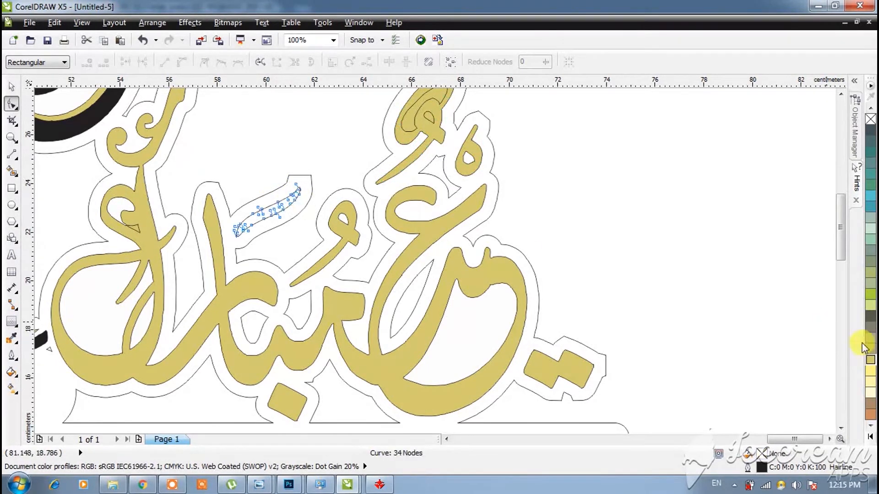
pyautogui.click(867, 359)
pyautogui.scroll(-2, 360, 238)
pyautogui.scroll(4, 255, 205)
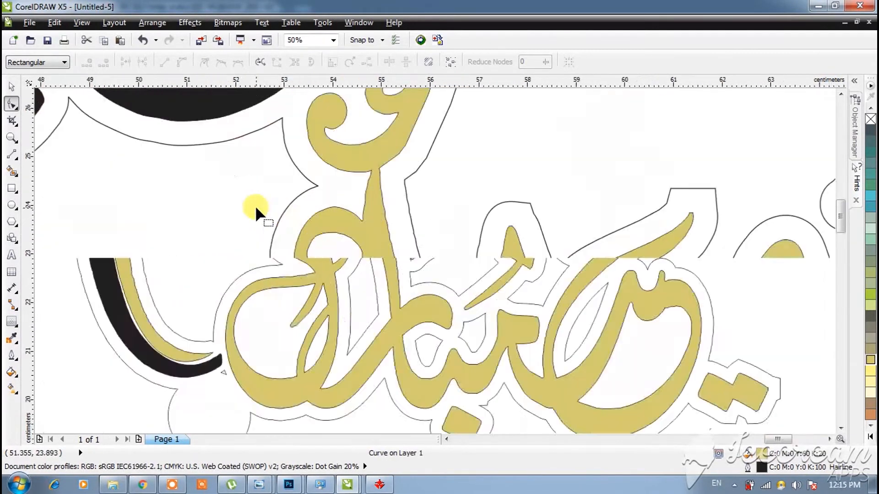
# Step: Fill the small triangular opening below the curl in the calligraphy's left letter with white
pyautogui.click(871, 112)
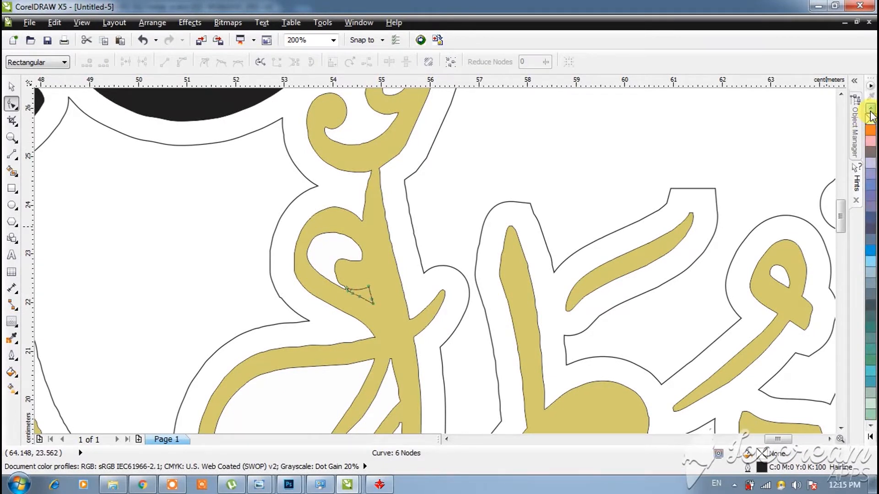
pyautogui.click(871, 112)
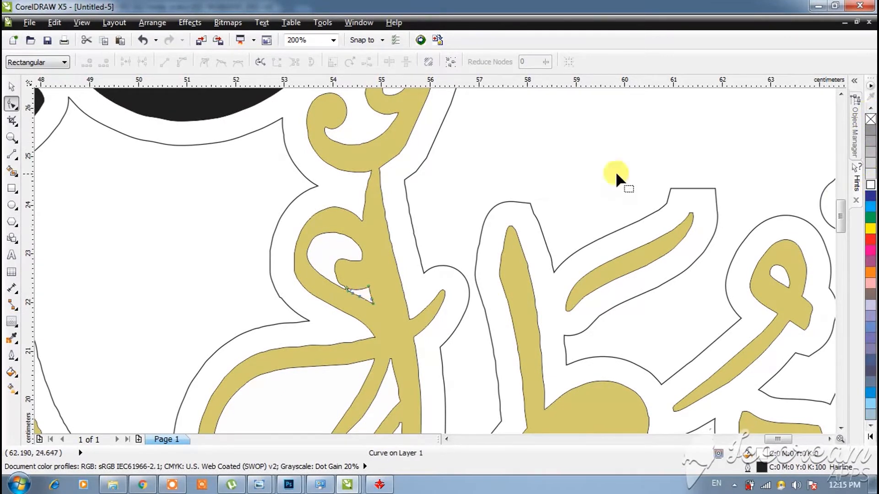
# Step: Move the whole tray layout with its panels and artwork about 31 cm farther away from the page
pyautogui.scroll(-2, 493, 169)
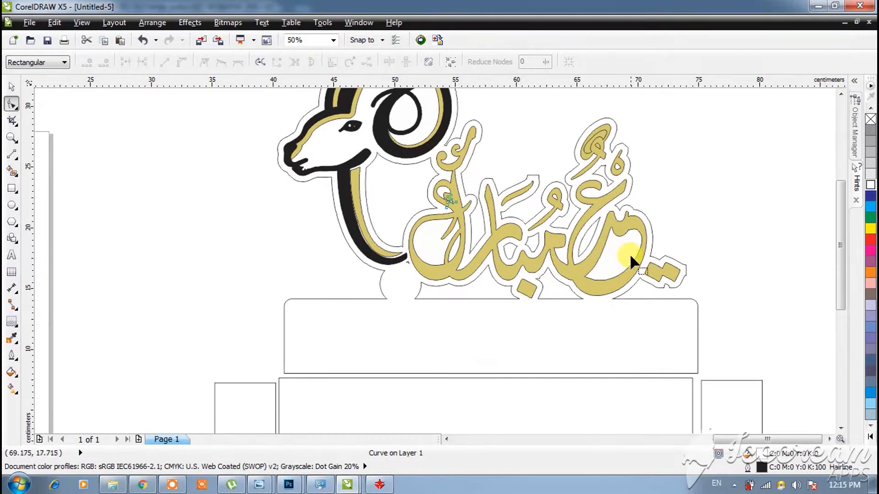
pyautogui.scroll(1, 631, 256)
pyautogui.scroll(-1, 531, 242)
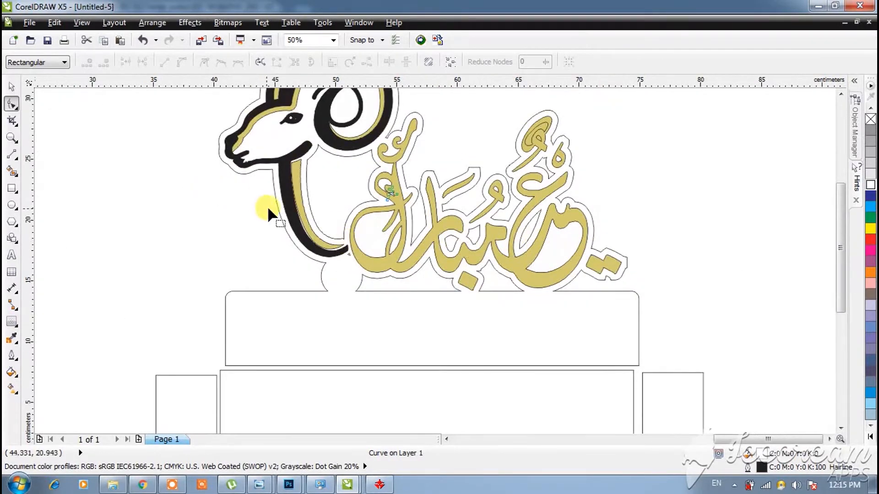
pyautogui.scroll(-2, 268, 210)
pyautogui.scroll(2, 289, 202)
pyautogui.scroll(-1, 317, 212)
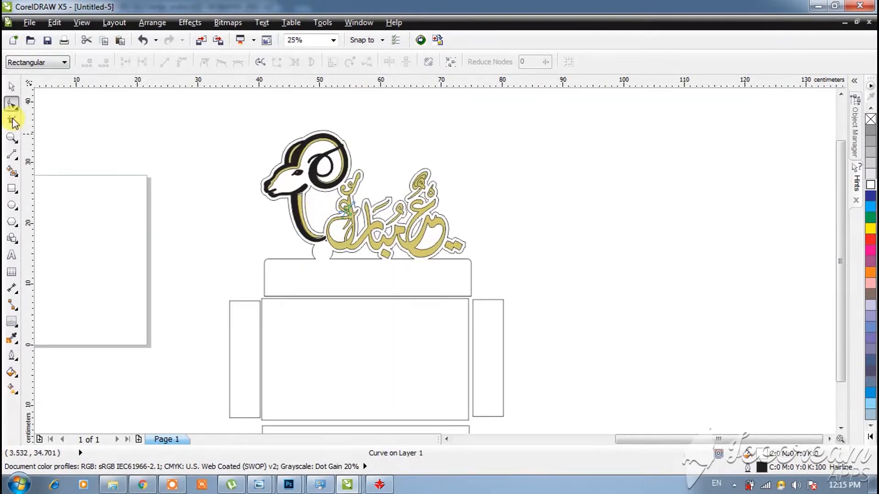
pyautogui.click(16, 86)
pyautogui.click(383, 175)
pyautogui.scroll(-1, 383, 175)
pyautogui.scroll(1, 292, 197)
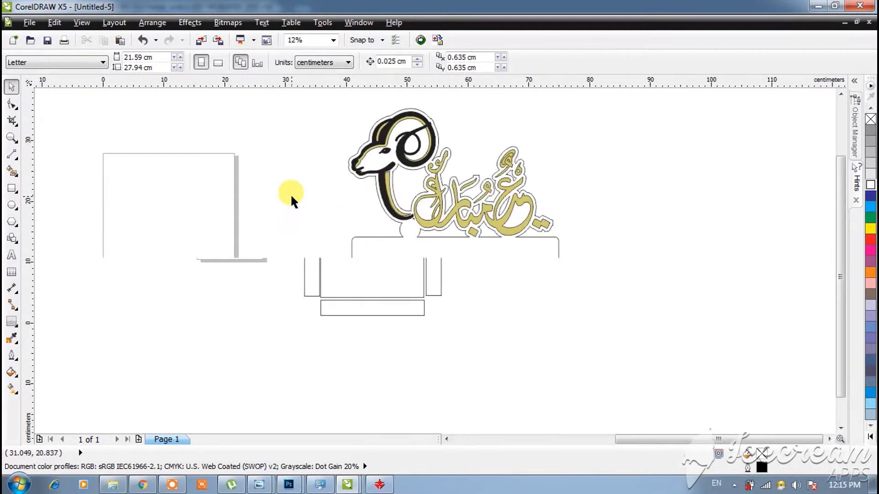
pyautogui.scroll(-1, 372, 174)
pyautogui.moveTo(417, 200); pyautogui.dragTo(516, 314)
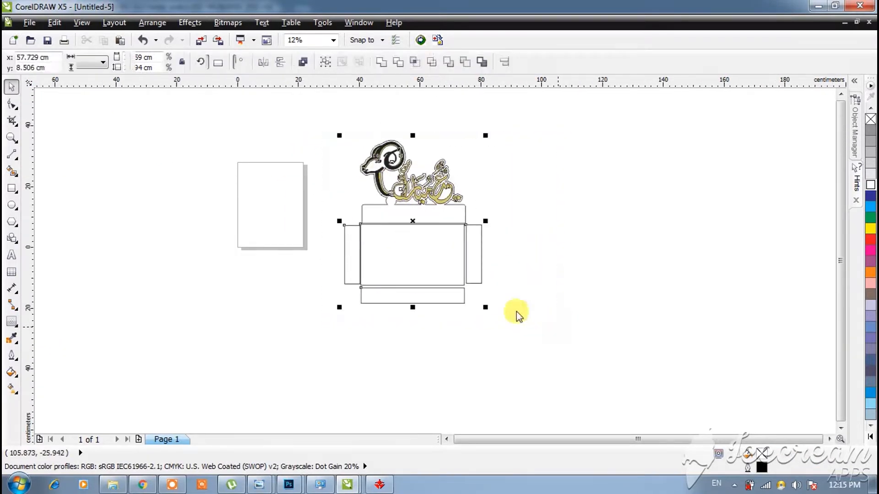
pyautogui.moveTo(410, 224); pyautogui.dragTo(506, 219)
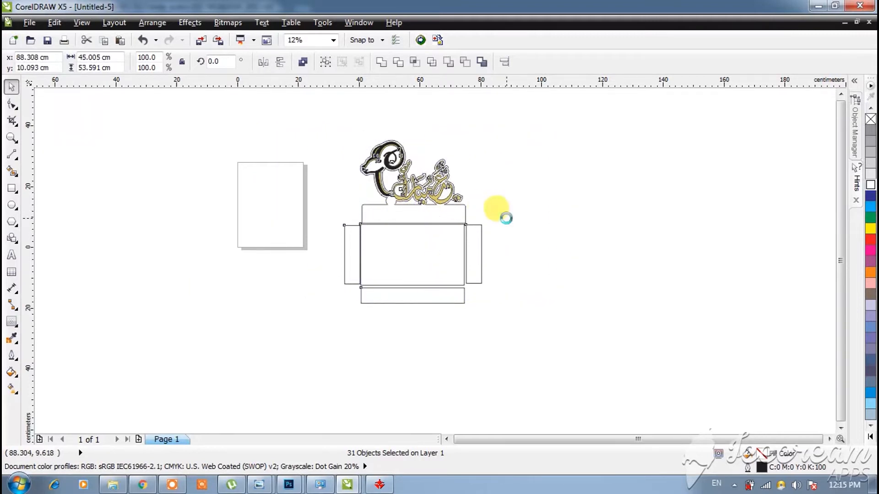
pyautogui.scroll(1, 594, 176)
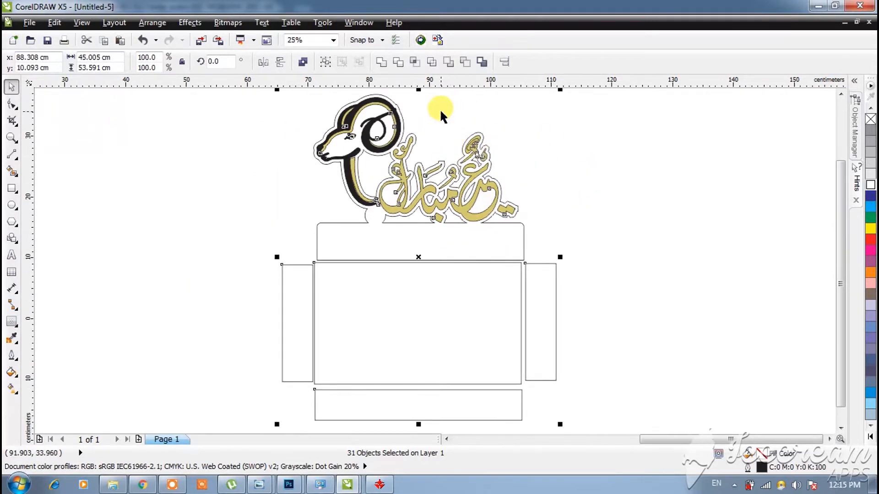
pyautogui.click(431, 118)
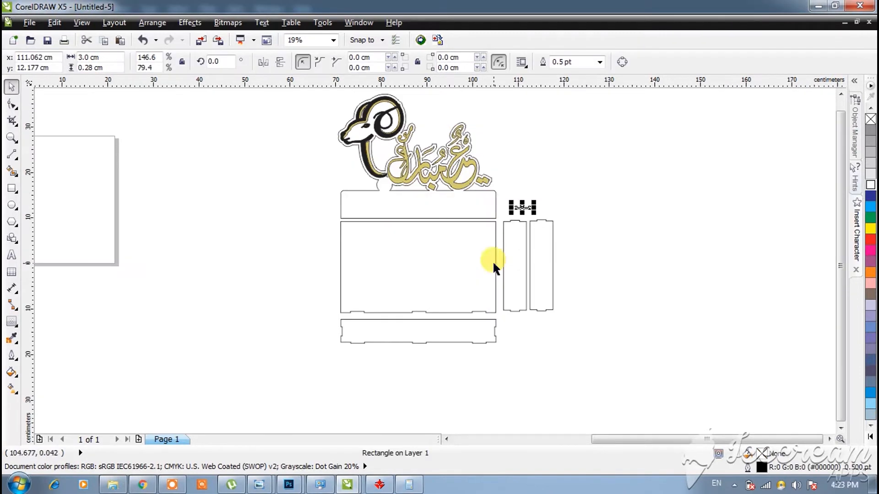
# Step: Try to align the 3.0 × 0.28 cm slot rectangle to the center of the base's lower edge
pyautogui.scroll(2, 527, 206)
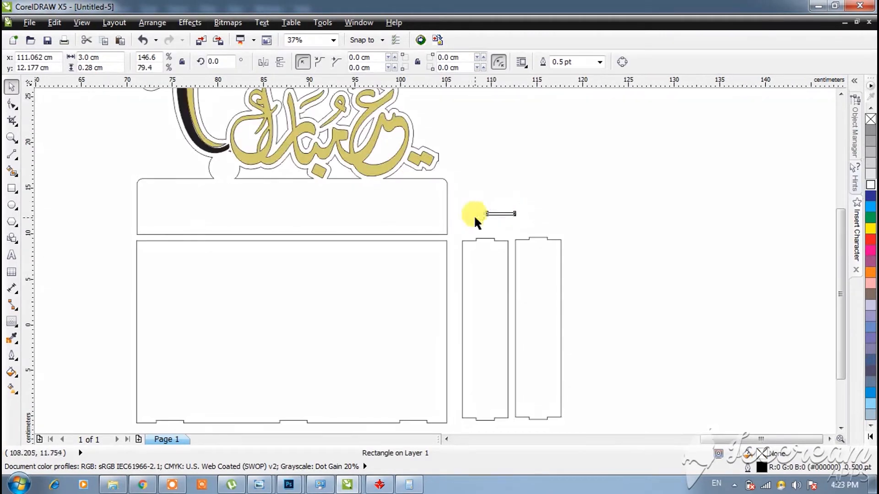
pyautogui.scroll(-1, 346, 269)
pyautogui.keyDown('shift'); pyautogui.click(346, 268); pyautogui.keyUp('shift')
pyautogui.click(504, 62)
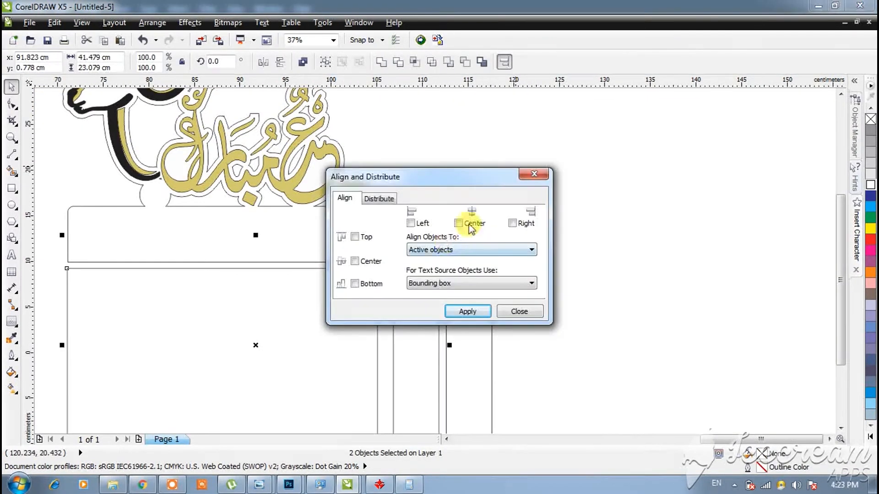
pyautogui.click(467, 311)
pyautogui.press('Escape')
pyautogui.scroll(-1, 554, 307)
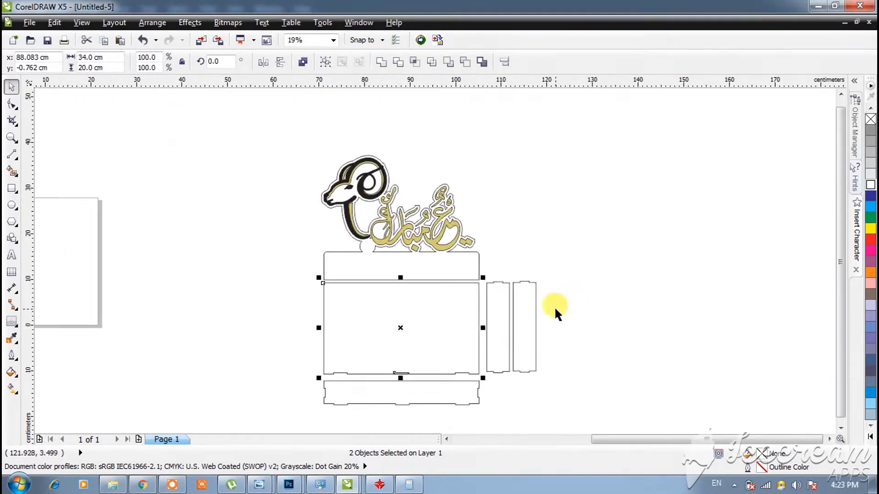
# Step: Align the 3.0 × 0.28 cm slot rectangle to the top center of the 34 × 20 cm base
pyautogui.click(504, 63)
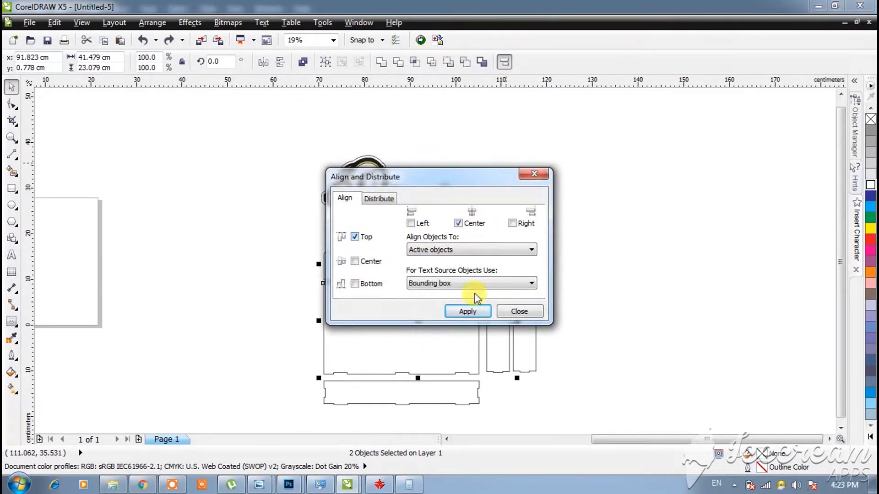
pyautogui.click(468, 311)
pyautogui.click(520, 312)
pyautogui.click(595, 307)
# Step: Duplicate the centered slot rectangle and align the copy to the right end of the base's upper edge
pyautogui.scroll(1, 400, 288)
pyautogui.moveTo(221, 255); pyautogui.dragTo(466, 303)
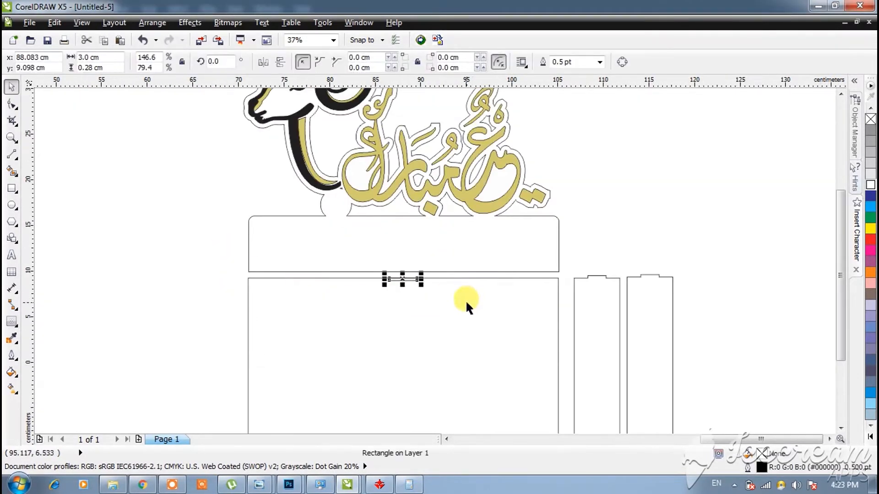
pyautogui.keyDown('shift'); pyautogui.click(553, 286); pyautogui.keyUp('shift')
pyautogui.click(505, 62)
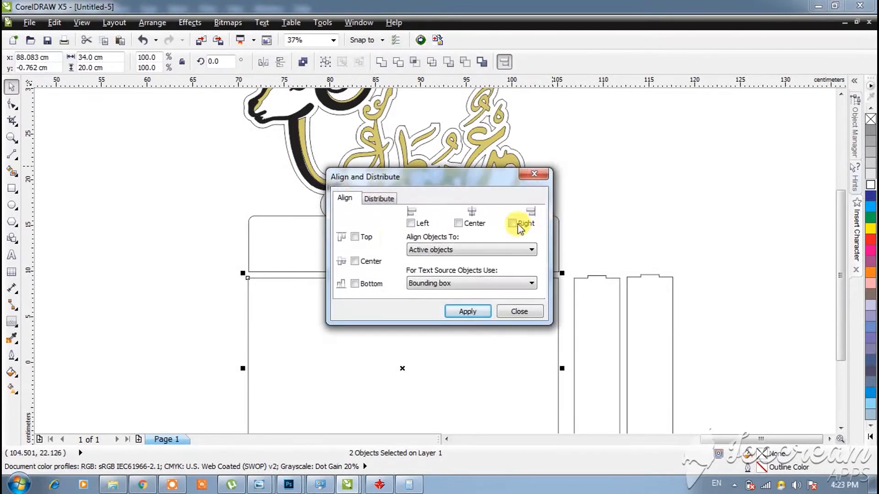
pyautogui.click(483, 316)
pyautogui.click(519, 312)
pyautogui.click(612, 249)
# Step: Duplicate the right slot rectangle and align the copy to the left end of the base's upper edge
pyautogui.click(551, 278)
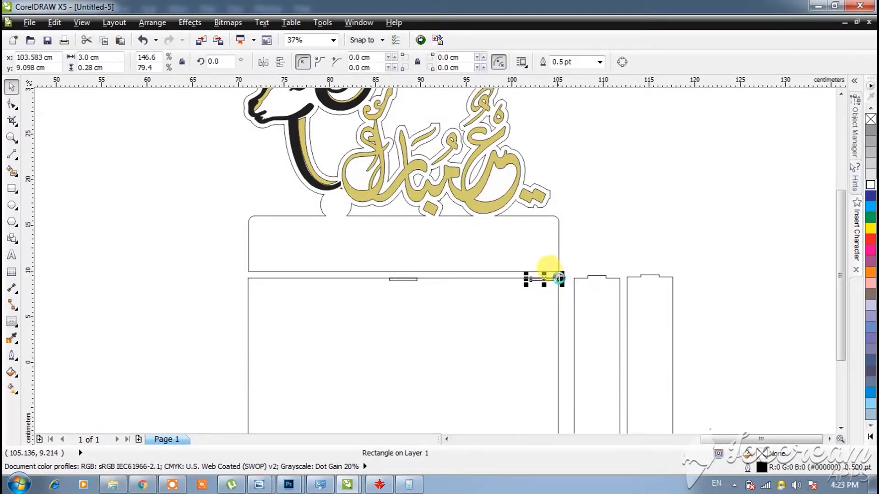
pyautogui.keyDown('shift'); pyautogui.click(255, 310); pyautogui.keyUp('shift')
pyautogui.click(504, 62)
pyautogui.click(469, 315)
pyautogui.click(521, 312)
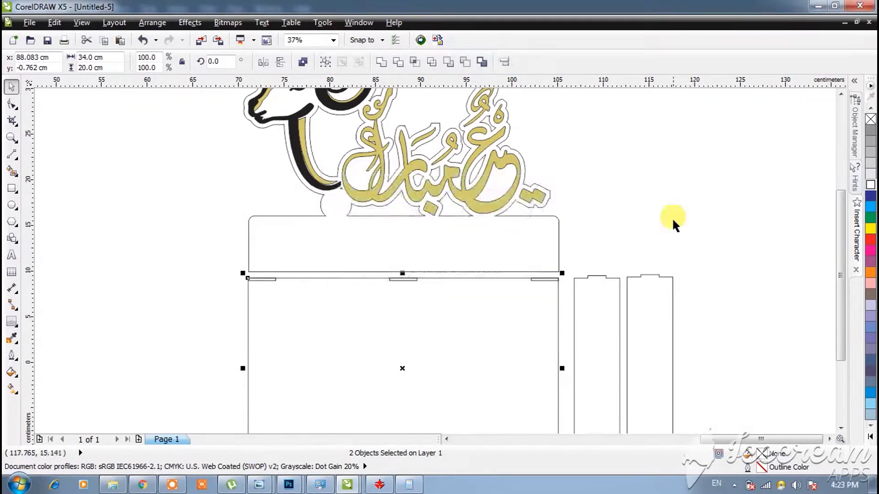
pyautogui.click(673, 222)
# Step: Nudge the left and right slot rectangles inward to about 2 cm from the base's side edges
pyautogui.moveTo(229, 263); pyautogui.dragTo(318, 303)
pyautogui.hotkey('ctrl', 'c')
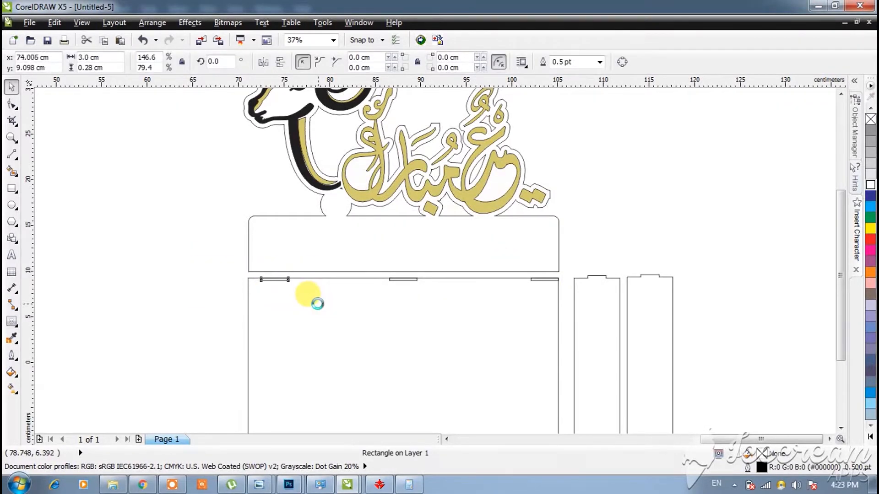
pyautogui.press('Right')
pyautogui.scroll(1, 318, 304)
pyautogui.scroll(-1, 341, 275)
pyautogui.moveTo(583, 225); pyautogui.dragTo(499, 284)
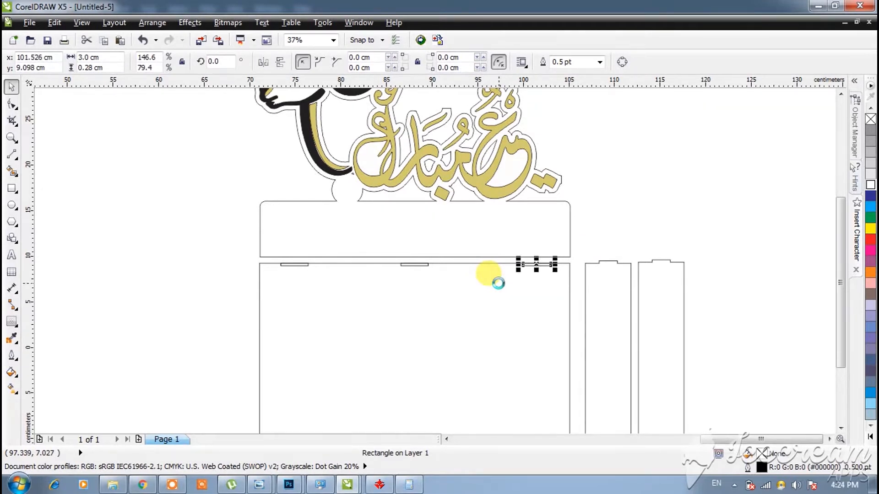
# Step: Group the three slot rectangles and center the group horizontally along the base's upper edge
pyautogui.moveTo(204, 209); pyautogui.dragTo(562, 295)
pyautogui.hotkey('ctrl', 'g')
pyautogui.keyDown('shift'); pyautogui.click(569, 296); pyautogui.keyUp('shift')
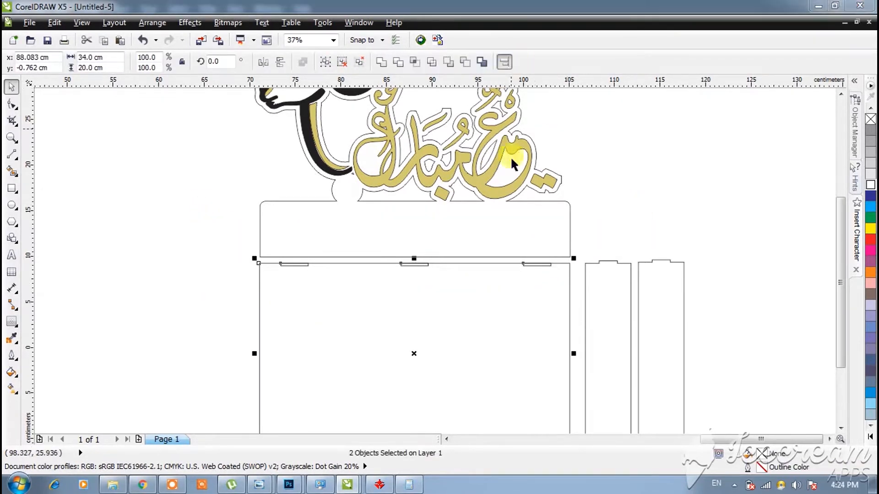
pyautogui.hotkey('ctrl', 'shift', 'a')
pyautogui.click(520, 313)
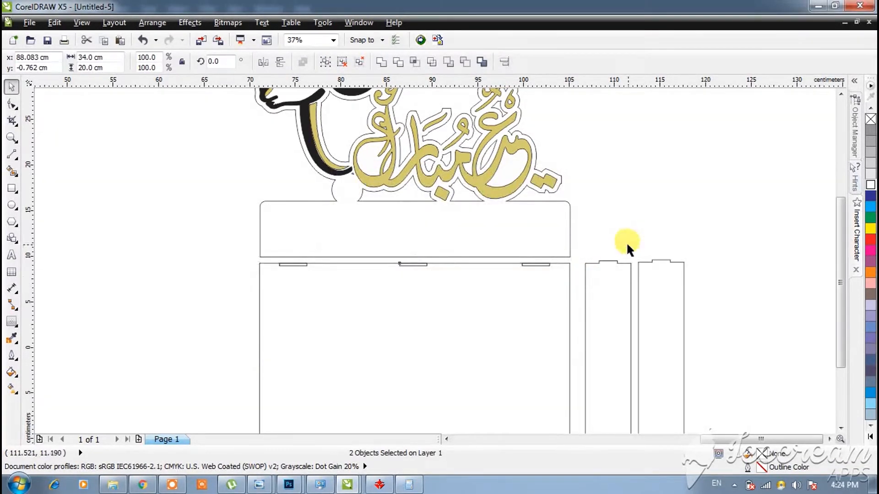
pyautogui.click(627, 246)
# Step: Duplicate the three-slot group and align the copy to the lower edge of the ram's head panel
pyautogui.scroll(-1, 403, 271)
pyautogui.scroll(1, 298, 265)
pyautogui.click(296, 271)
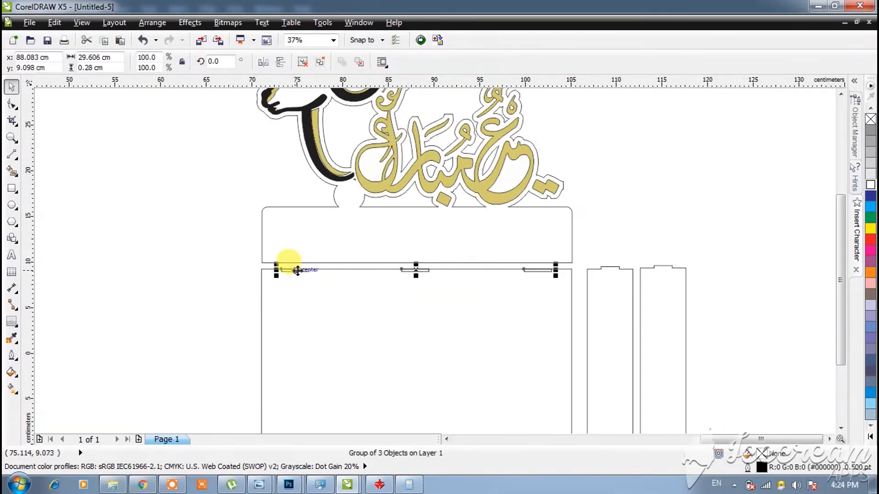
pyautogui.keyDown('shift'); pyautogui.click(549, 187); pyautogui.keyUp('shift')
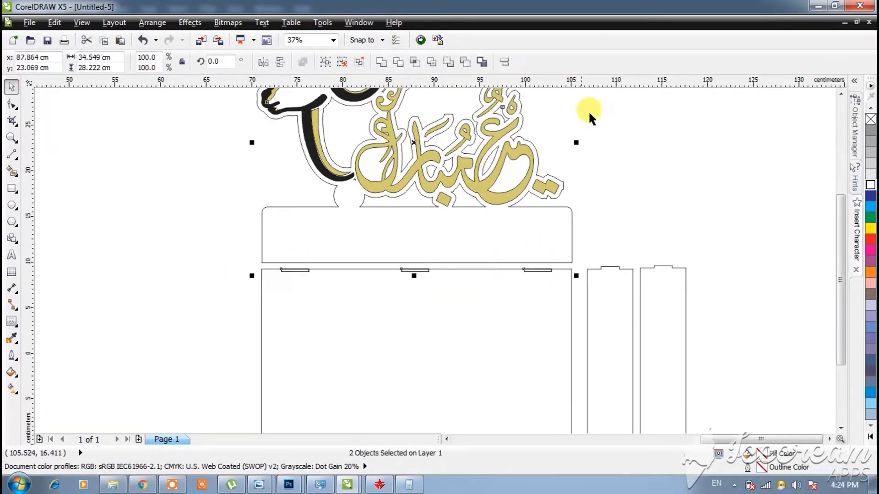
pyautogui.click(505, 62)
pyautogui.click(468, 312)
pyautogui.click(519, 311)
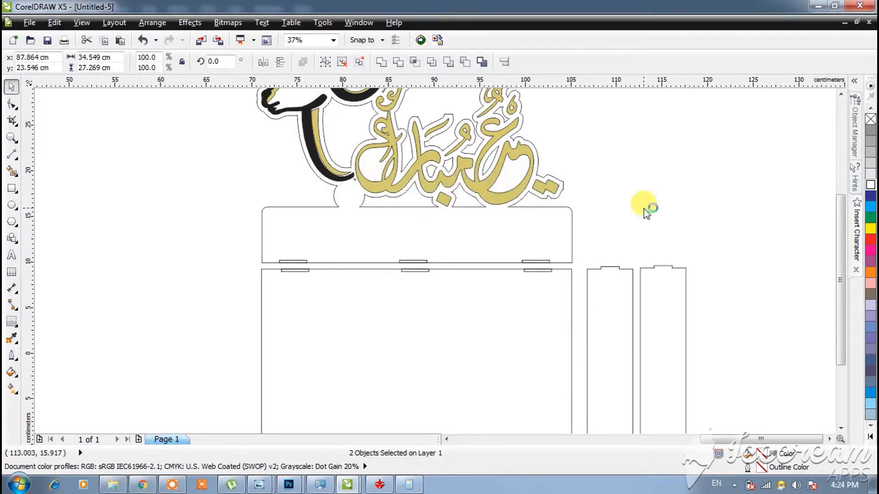
pyautogui.click(647, 205)
# Step: Reapply horizontal center and bottom alignment between the copied slot group and the ram's head panel
pyautogui.click(303, 262)
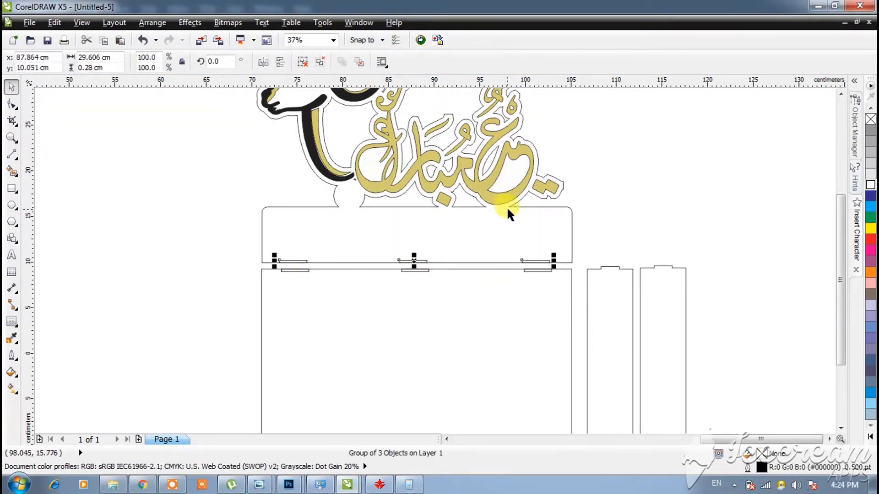
pyautogui.keyDown('shift'); pyautogui.click(571, 213); pyautogui.keyUp('shift')
pyautogui.click(505, 61)
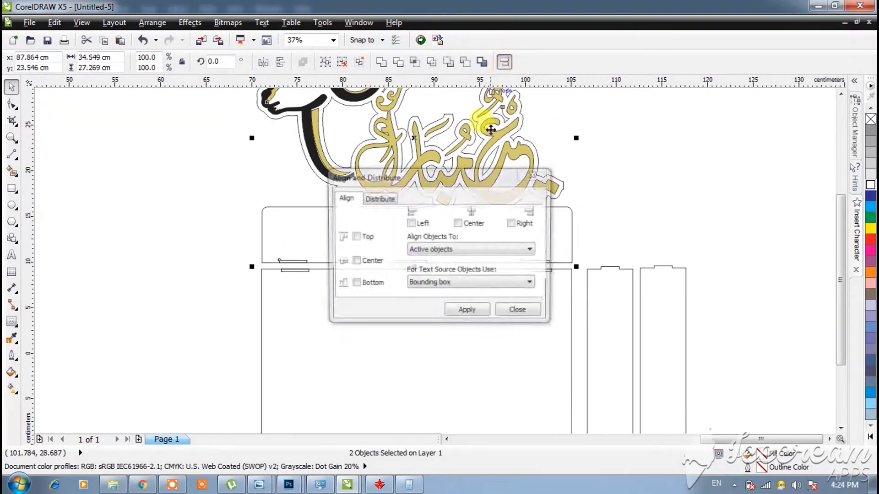
pyautogui.click(462, 224)
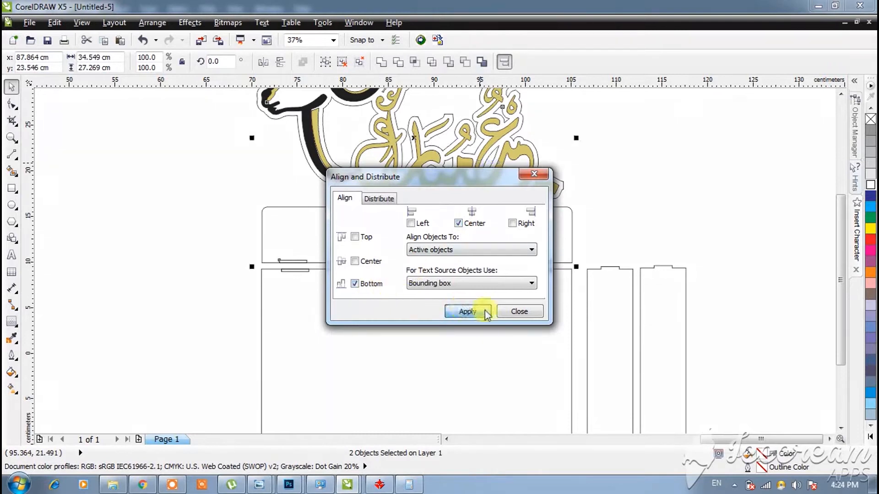
pyautogui.click(502, 315)
pyautogui.click(628, 211)
# Step: Cut the three slot rectangles out of the base's upper edge as notches using Back Minus Front
pyautogui.scroll(3, 534, 255)
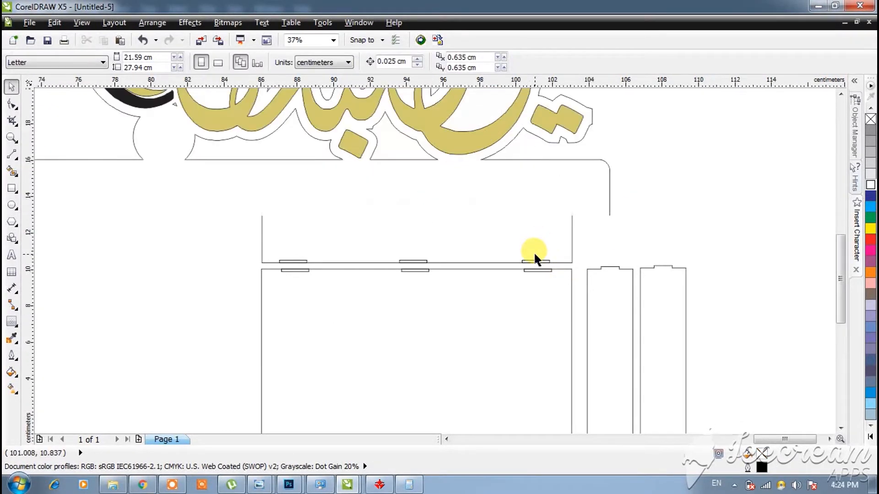
pyautogui.scroll(-3, 534, 255)
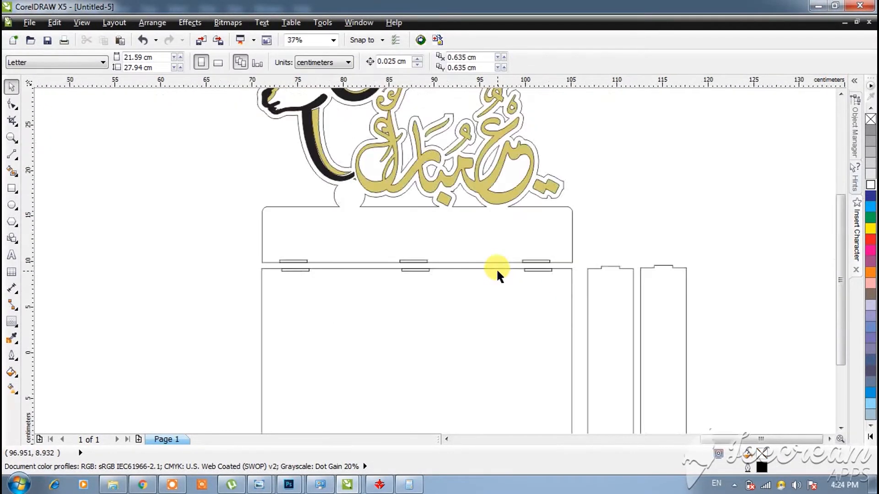
pyautogui.scroll(-2, 289, 257)
pyautogui.scroll(4, 293, 259)
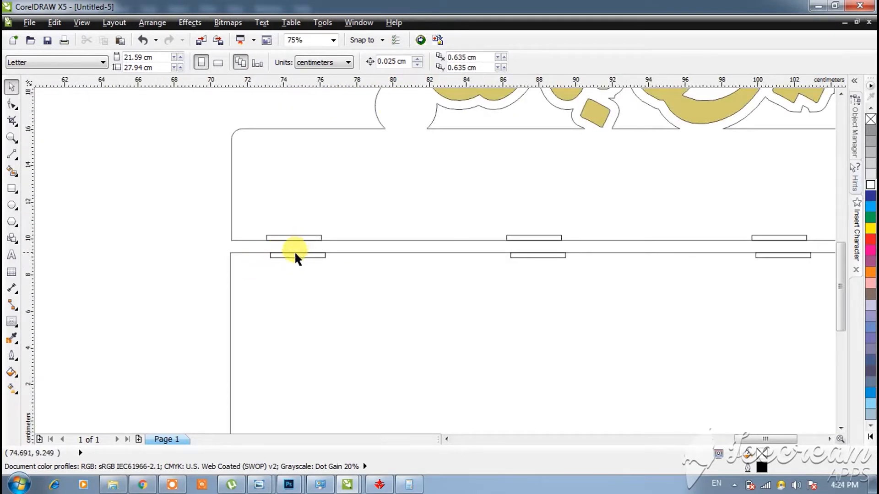
pyautogui.click(302, 261)
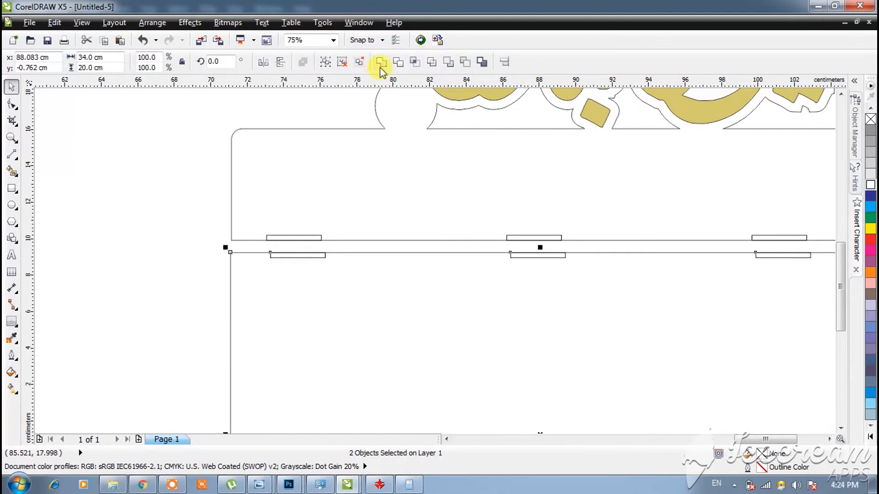
pyautogui.click(464, 62)
pyautogui.click(300, 215)
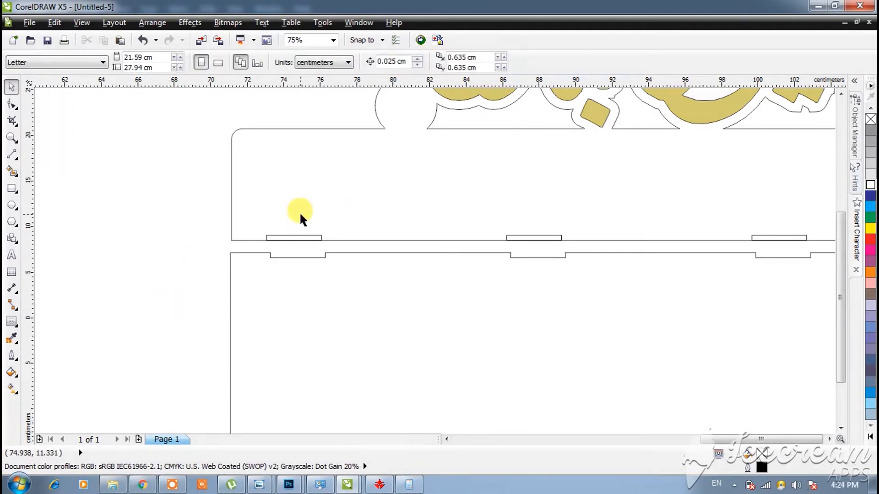
# Step: Move the three-rectangle group down to Y 9.797 cm, slightly overlapping the ram's head panel's lower edge, and add the panel to the selection
pyautogui.scroll(-2, 345, 251)
pyautogui.scroll(2, 361, 257)
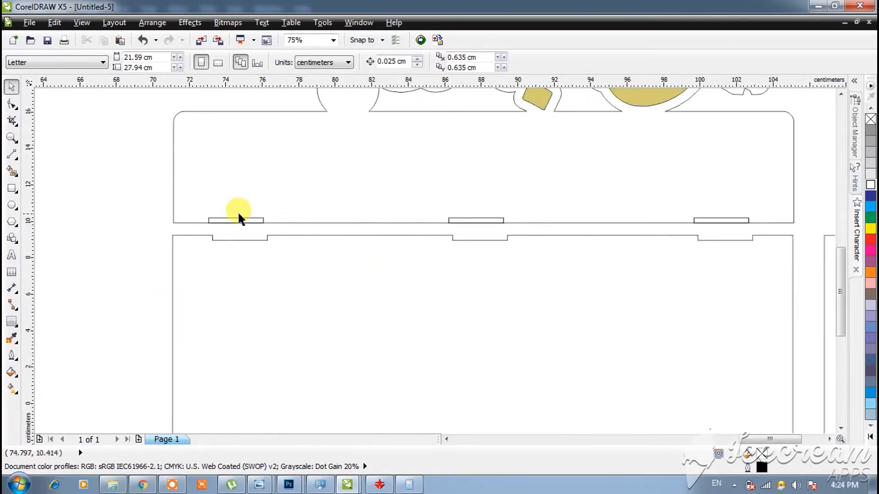
pyautogui.moveTo(153, 202); pyautogui.dragTo(717, 233)
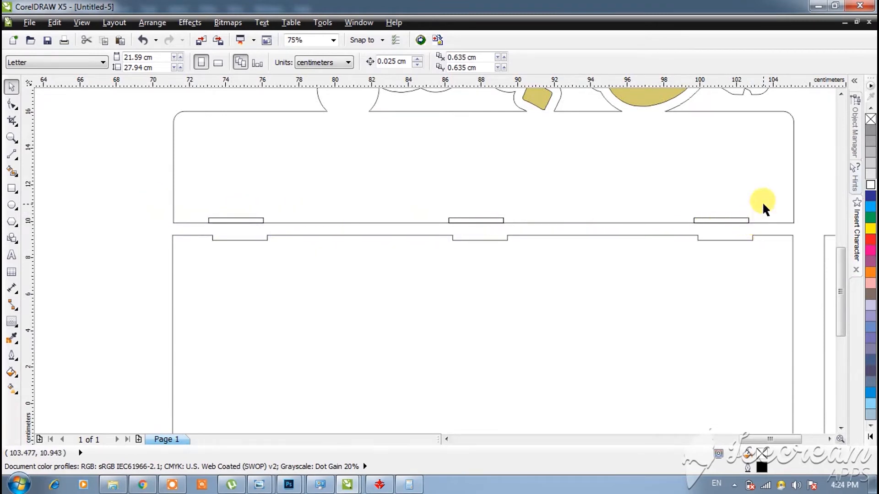
pyautogui.click(283, 236)
pyautogui.keyDown('ctrl'); pyautogui.click(264, 225); pyautogui.keyUp('ctrl')
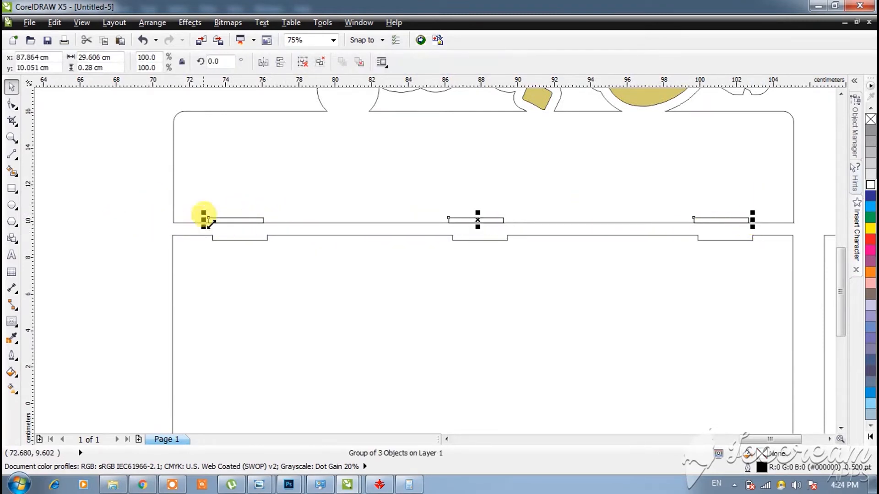
pyautogui.scroll(2, 224, 222)
pyautogui.press('Down')
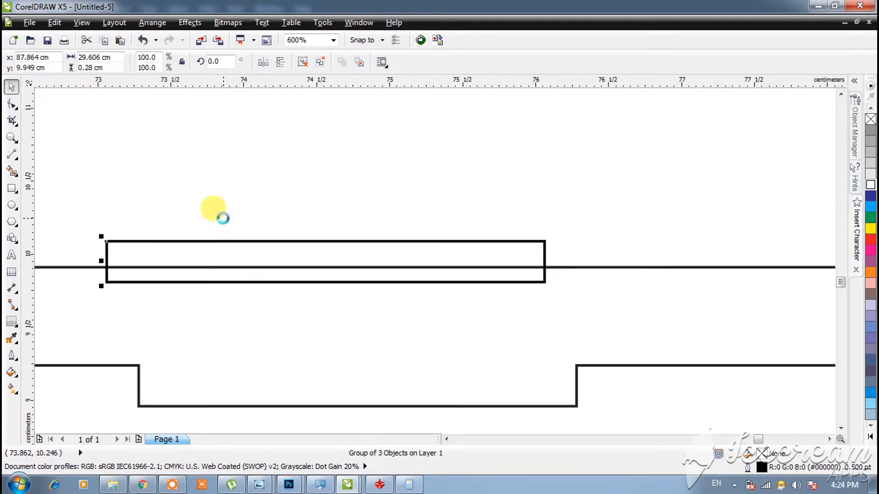
pyautogui.hotkey('ctrl', 'Down')
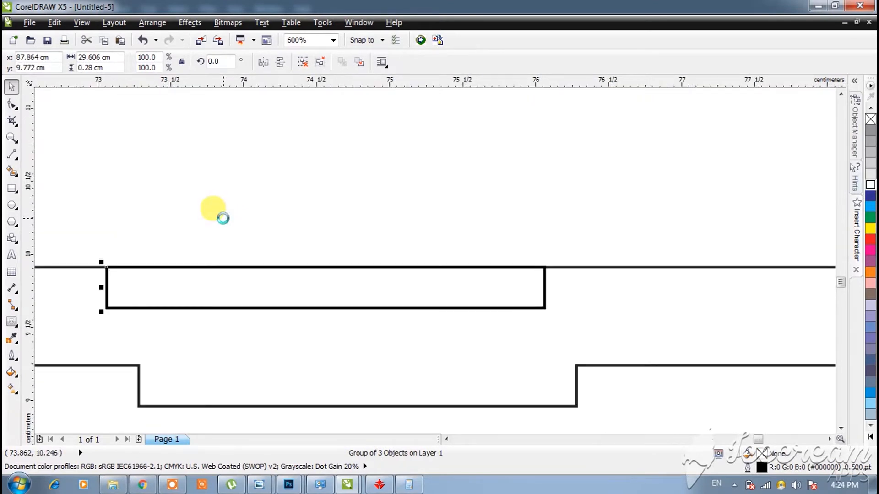
pyautogui.hotkey('ctrl', 'Up')
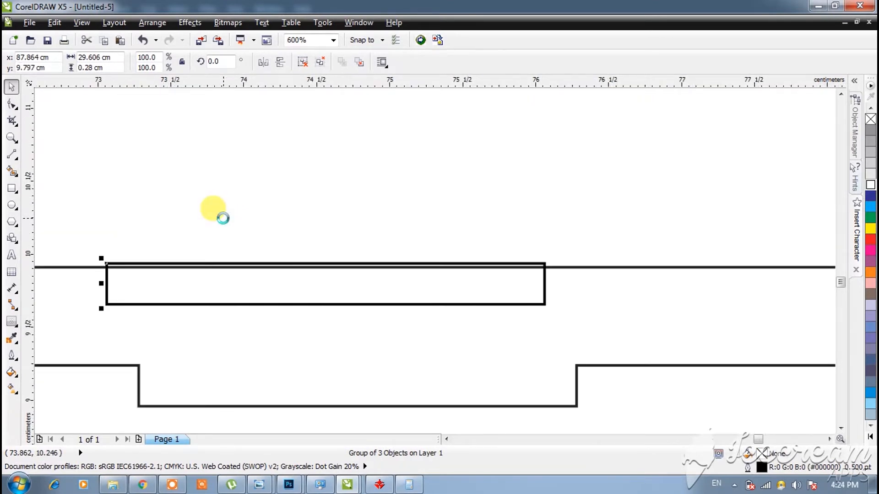
pyautogui.scroll(-2, 568, 281)
pyautogui.keyDown('shift'); pyautogui.click(569, 268); pyautogui.keyUp('shift')
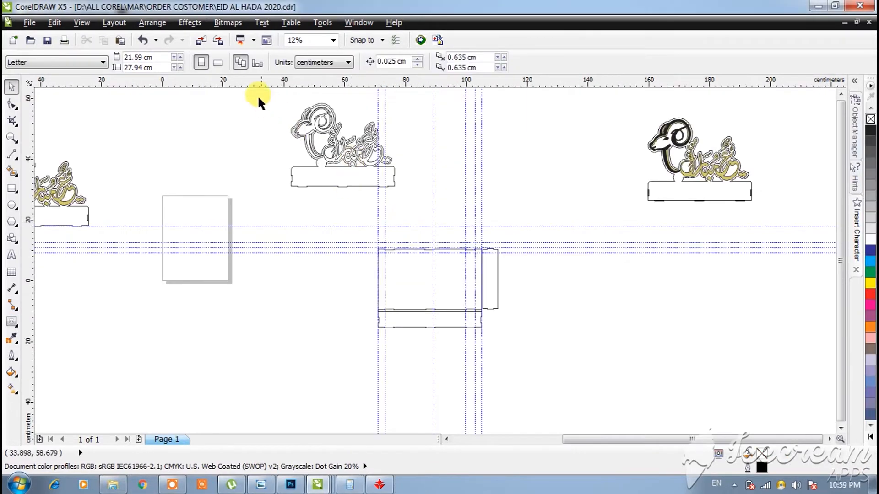
# Step: Move the finished ram's head panel with its calligraphy directly above the base
pyautogui.moveTo(259, 102); pyautogui.dragTo(435, 221)
pyautogui.moveTo(348, 142); pyautogui.dragTo(421, 194)
pyautogui.scroll(4, 438, 211)
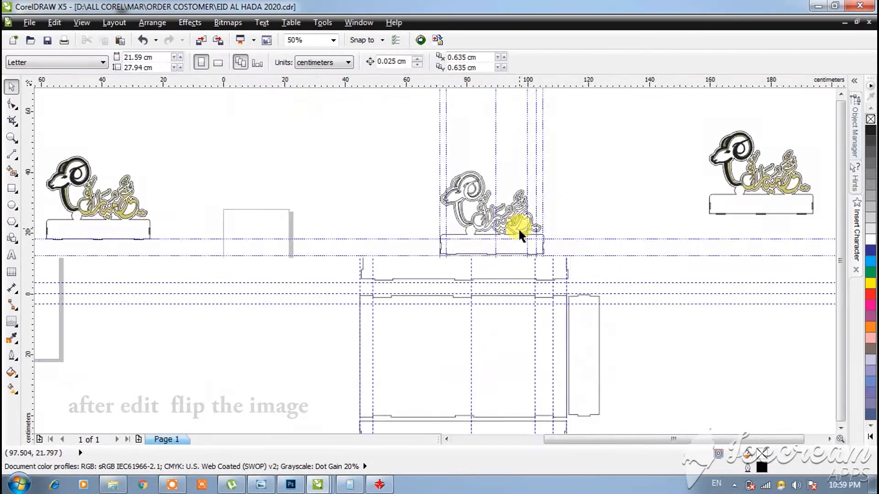
# Step: Mirror the whole ram's head and calligraphy panel horizontally
pyautogui.scroll(2, 520, 226)
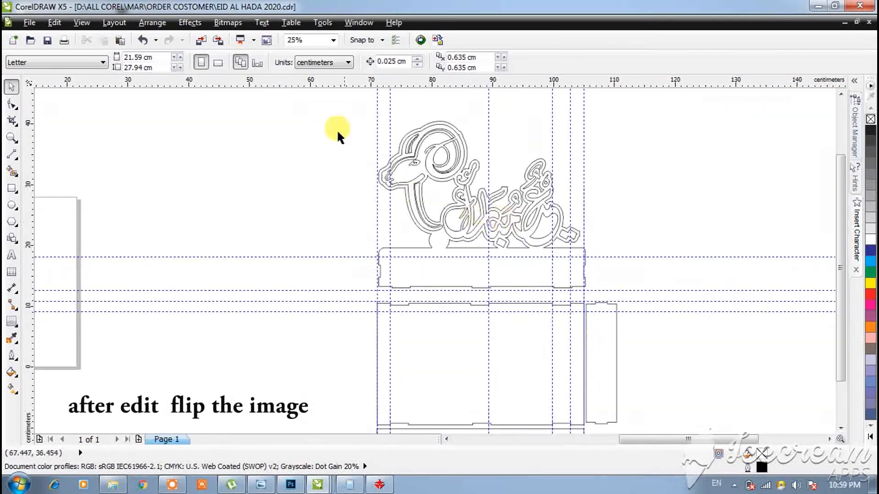
pyautogui.moveTo(327, 110); pyautogui.dragTo(619, 311)
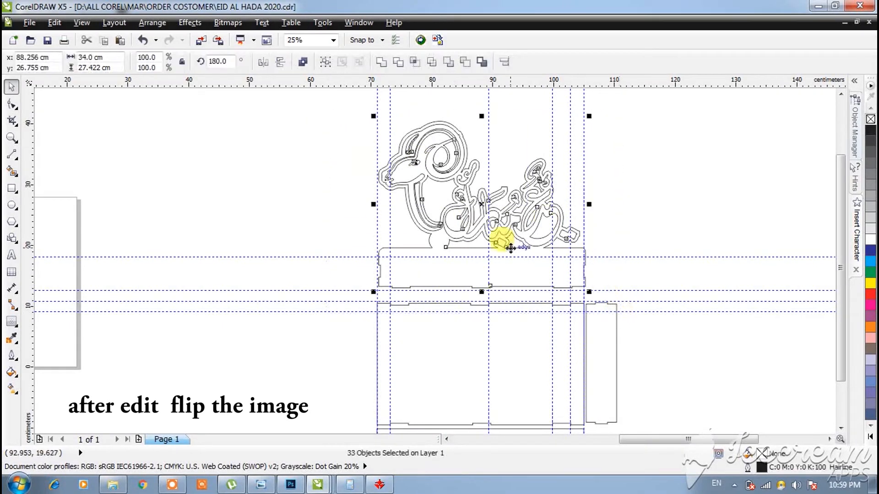
pyautogui.click(264, 69)
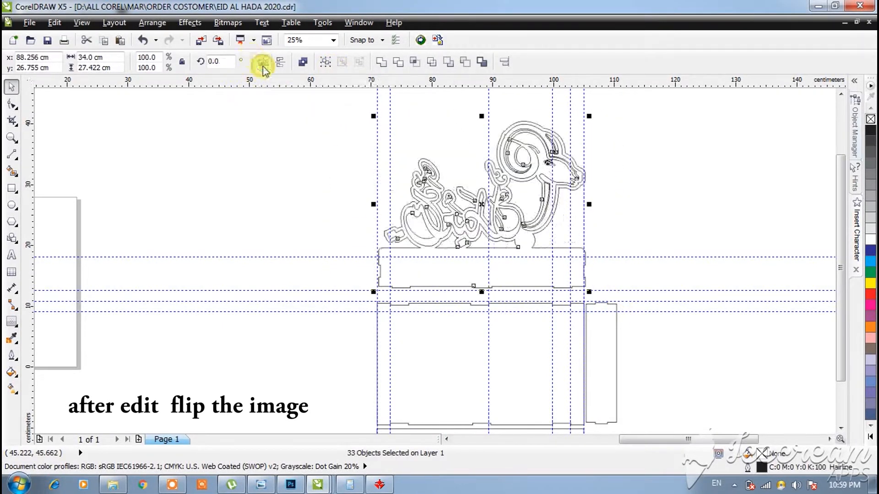
pyautogui.click(295, 177)
pyautogui.scroll(-4, 386, 189)
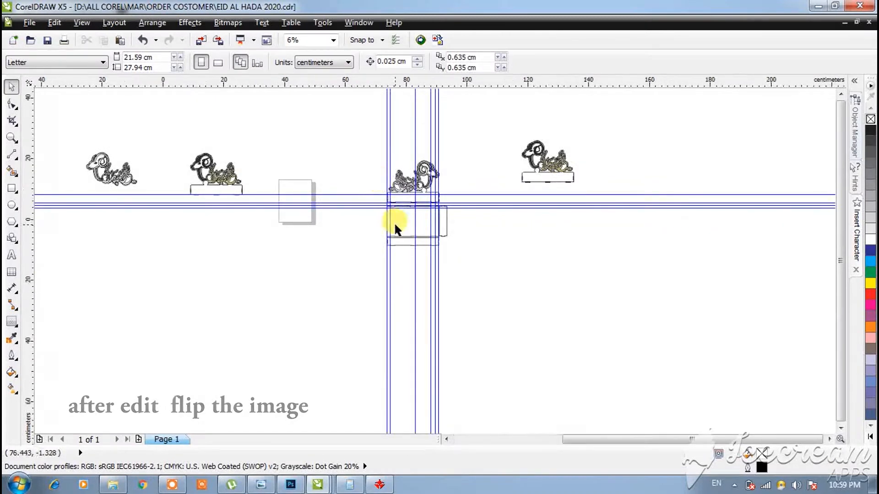
# Step: Move the base up close to the ram's head panel's lower edge and reposition the narrow side panel beside the base
pyautogui.scroll(4, 392, 226)
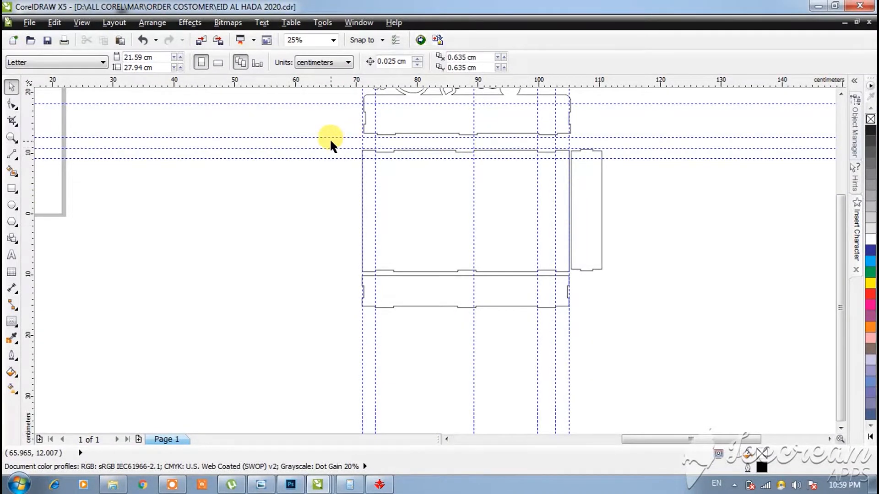
pyautogui.moveTo(331, 141); pyautogui.dragTo(584, 293)
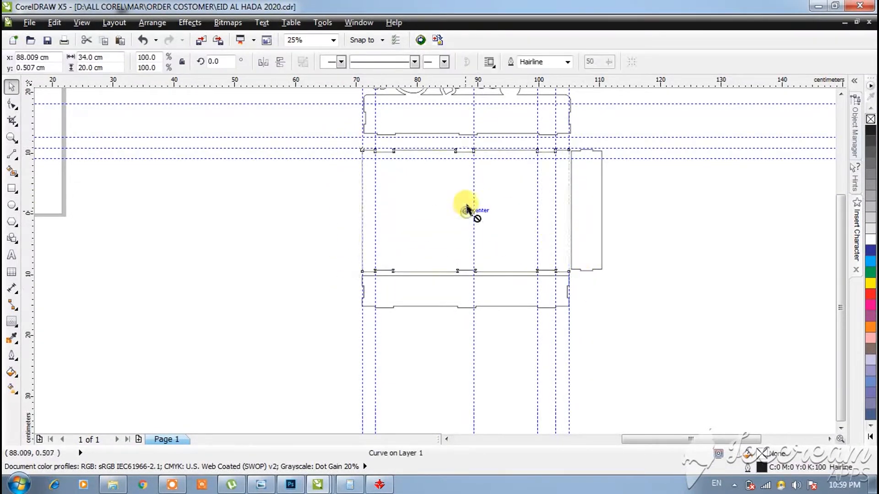
pyautogui.moveTo(467, 210); pyautogui.dragTo(466, 201)
pyautogui.click(600, 210)
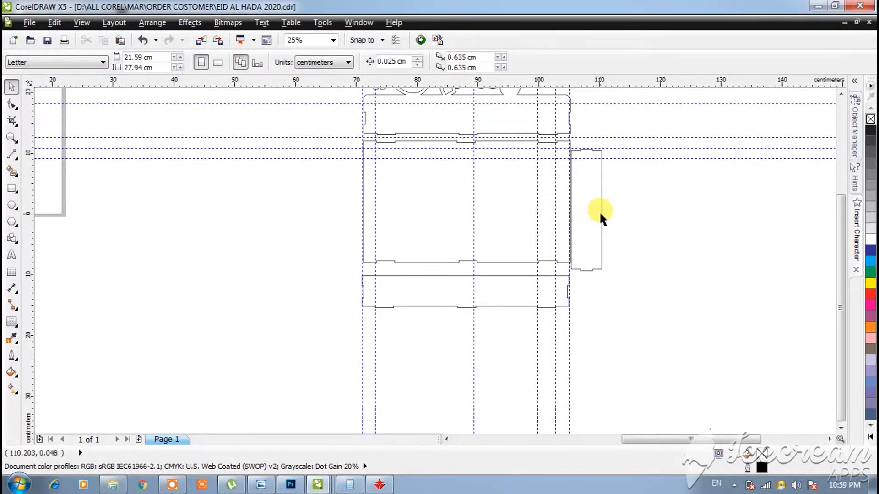
pyautogui.click(602, 216)
pyautogui.moveTo(585, 209); pyautogui.dragTo(345, 200)
pyautogui.click(634, 218)
pyautogui.click(606, 211)
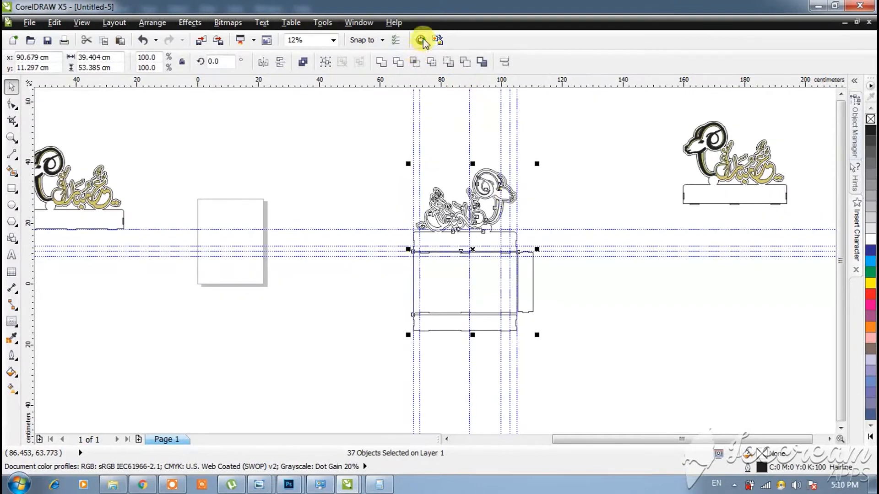
# Step: Send the selected tray layout to RDWorks for laser cutting and clear the selection there
pyautogui.click(423, 41)
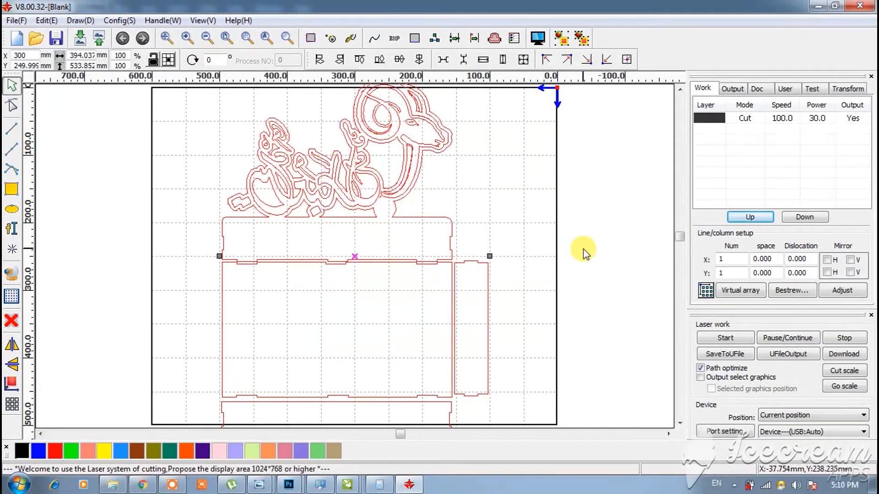
pyautogui.click(583, 249)
pyautogui.scroll(-2, 581, 244)
pyautogui.scroll(1, 483, 178)
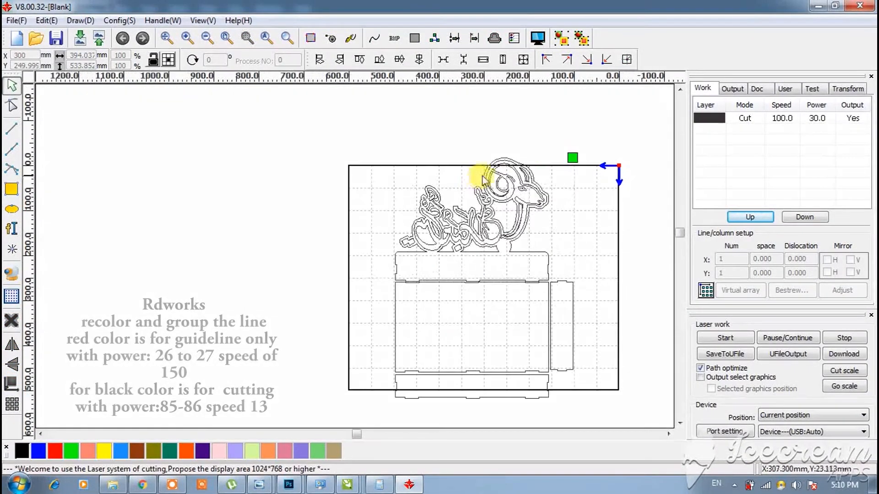
# Step: Group the ram's head panel's outer contour with its inner cut-out contours and assign the group to the black cutting layer
pyautogui.scroll(1, 567, 251)
pyautogui.scroll(1, 539, 290)
pyautogui.scroll(1, 514, 282)
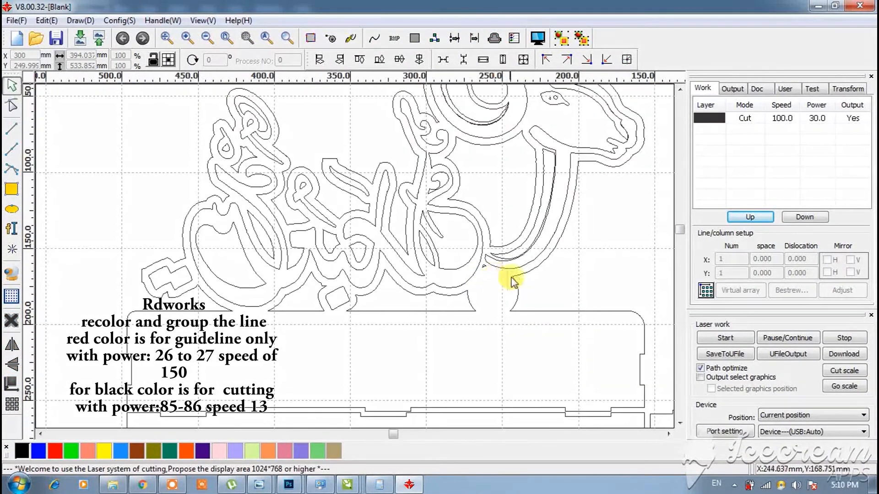
pyautogui.click(515, 279)
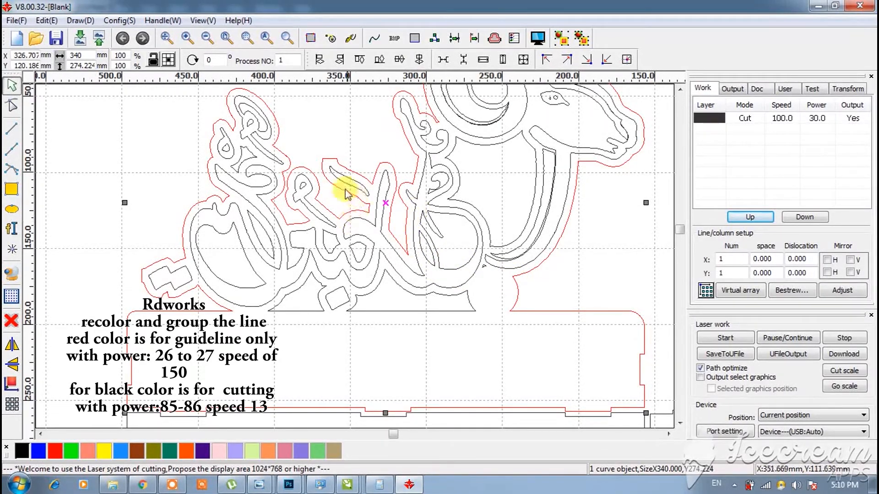
pyautogui.keyDown('shift'); pyautogui.click(333, 237); pyautogui.keyUp('shift')
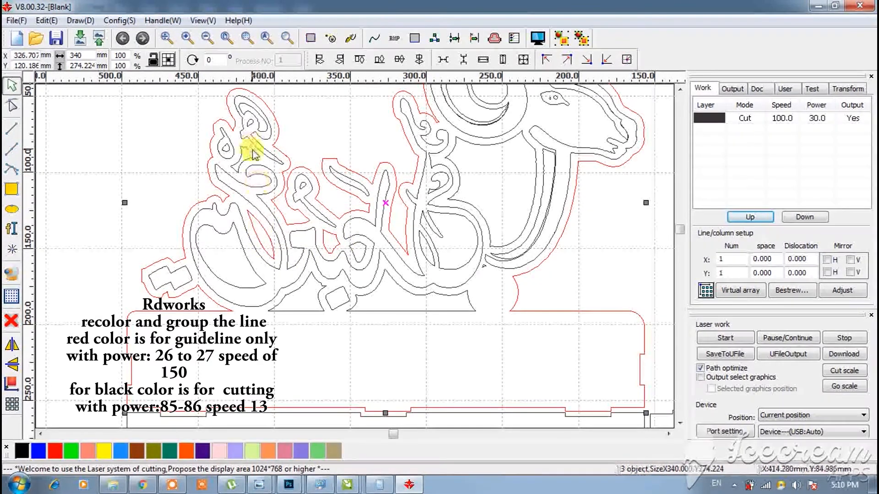
pyautogui.keyDown('shift'); pyautogui.click(287, 185); pyautogui.keyUp('shift')
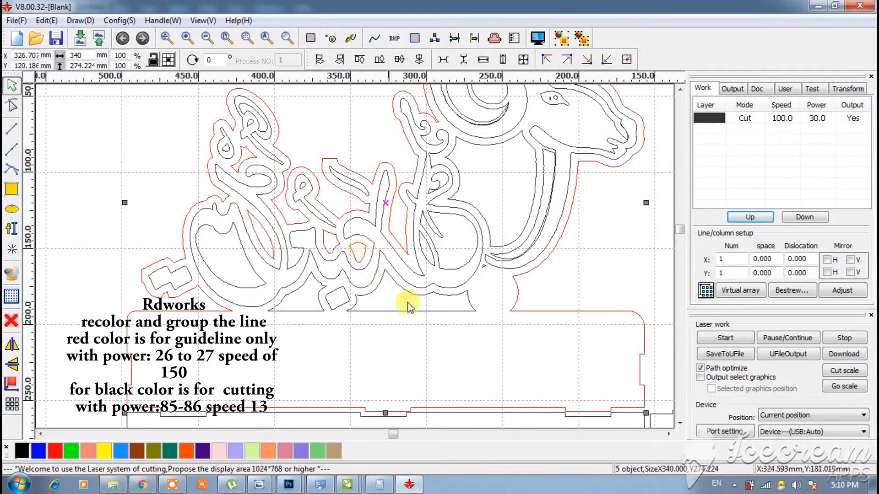
pyautogui.keyDown('shift'); pyautogui.click(442, 297); pyautogui.keyUp('shift')
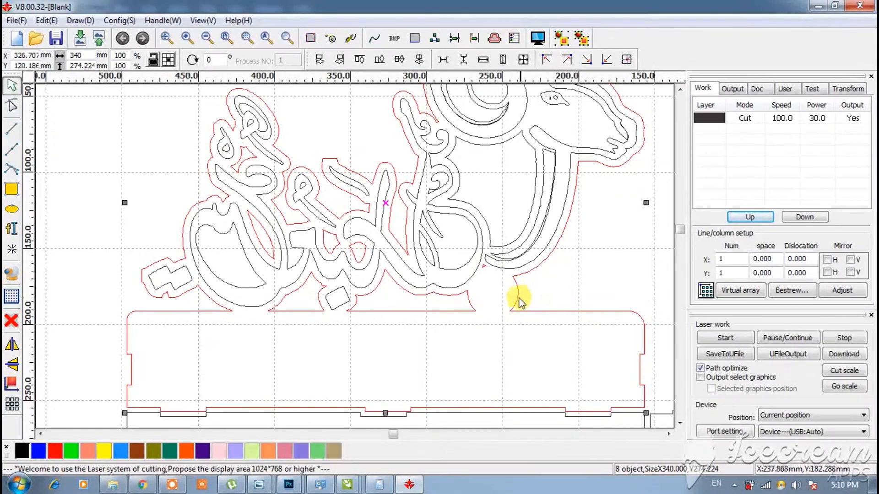
pyautogui.keyDown('shift'); pyautogui.click(522, 133); pyautogui.keyUp('shift')
pyautogui.scroll(-1, 479, 224)
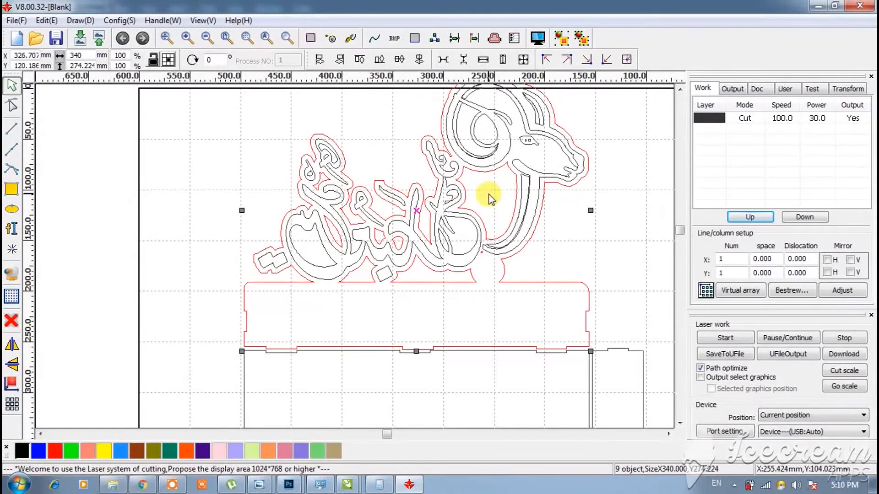
pyautogui.scroll(2, 493, 204)
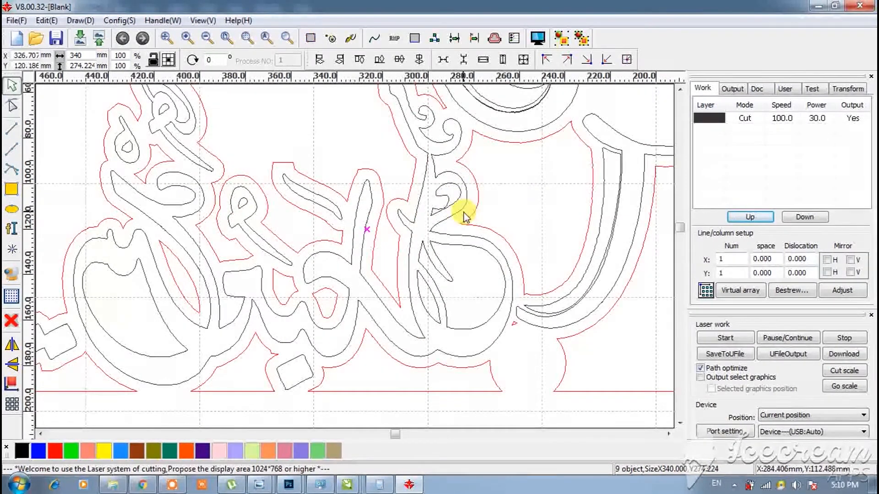
pyautogui.click(562, 38)
pyautogui.scroll(-2, 549, 293)
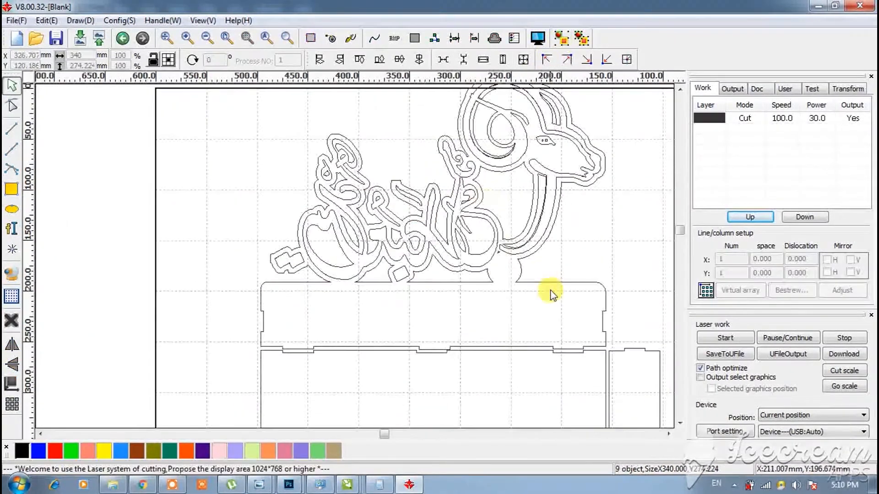
pyautogui.click(569, 172)
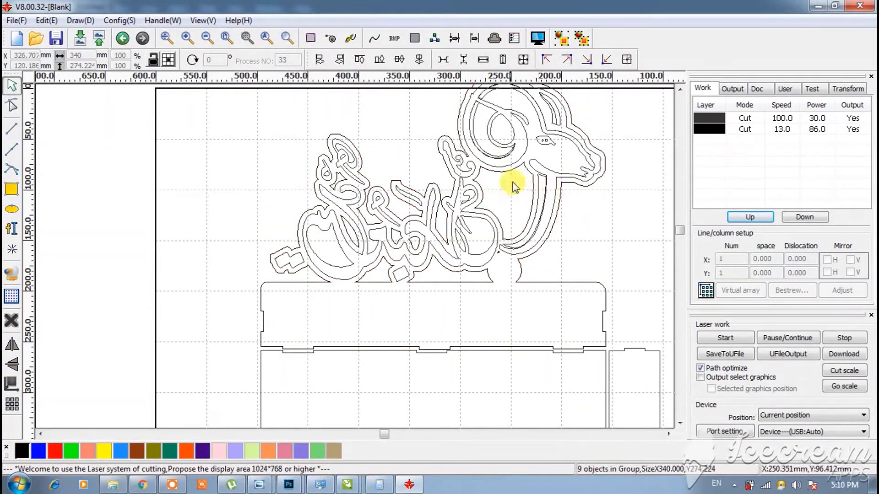
# Step: Recolor the ram's head detail lines and the calligraphy lines inside the panel outline red as guidelines
pyautogui.scroll(-1, 300, 108)
pyautogui.moveTo(300, 108); pyautogui.dragTo(581, 271)
pyautogui.click(55, 450)
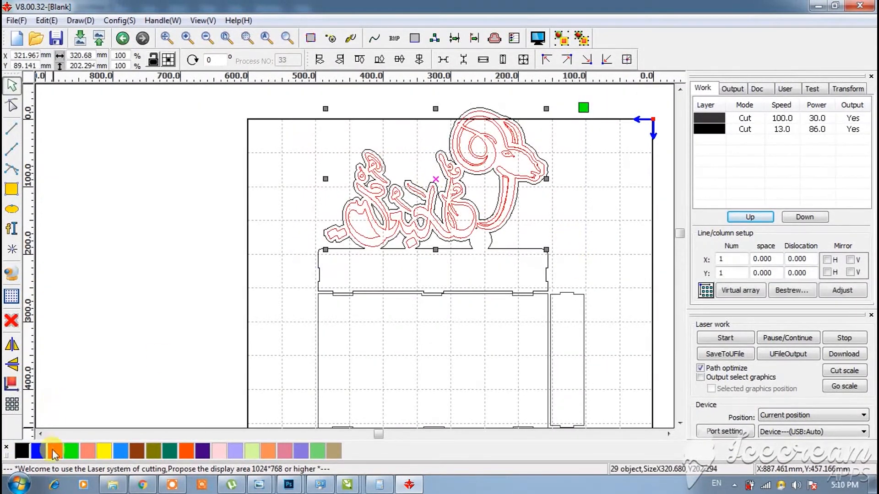
pyautogui.scroll(2, 474, 219)
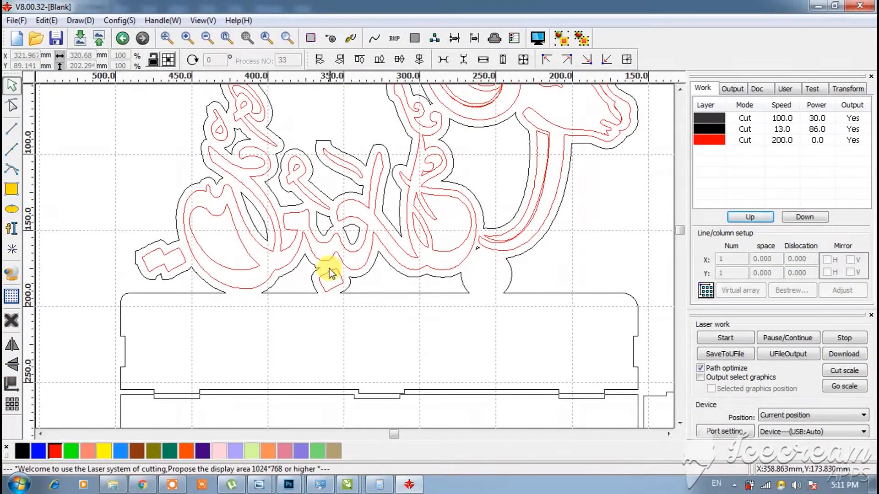
pyautogui.scroll(-2, 269, 229)
pyautogui.scroll(2, 359, 98)
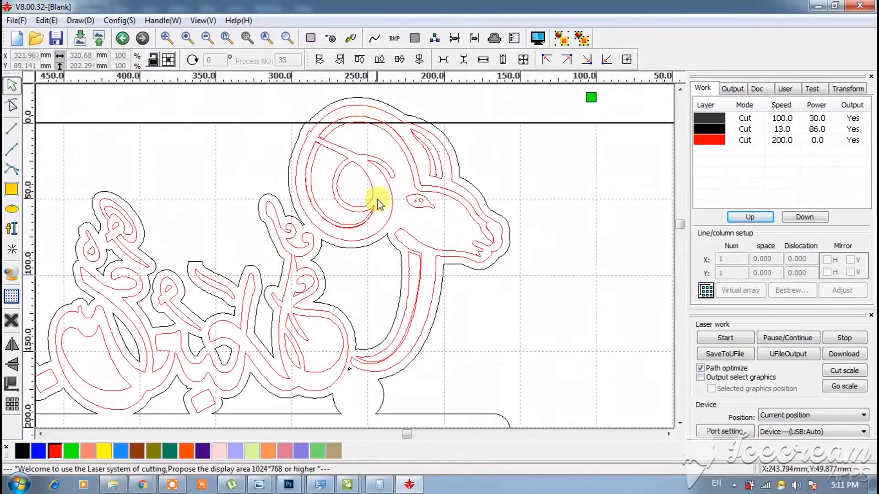
# Step: Group the ram's head panel's outline with all its calligraphy and detail lines
pyautogui.scroll(-1, 306, 225)
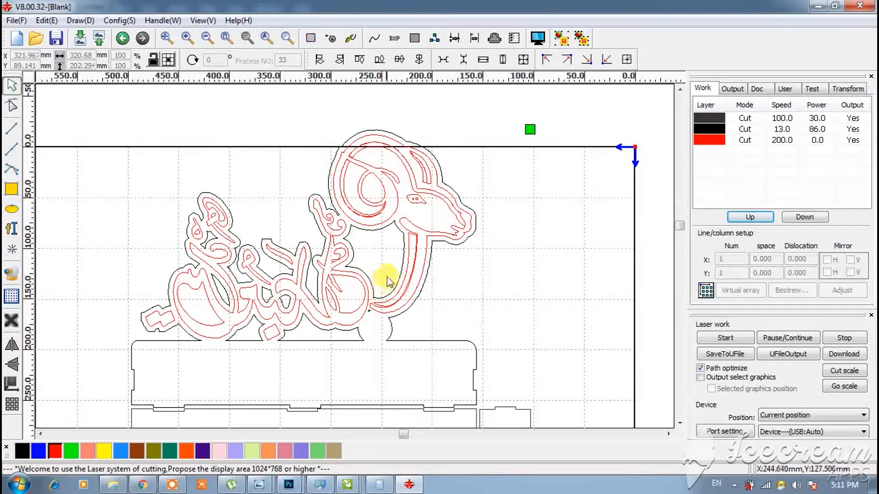
pyautogui.scroll(-2, 431, 219)
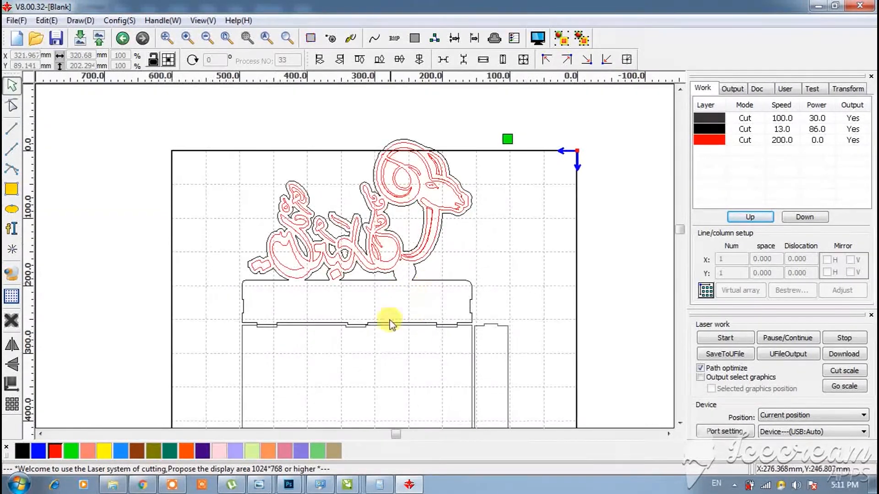
pyautogui.scroll(-2, 398, 312)
pyautogui.scroll(1, 320, 316)
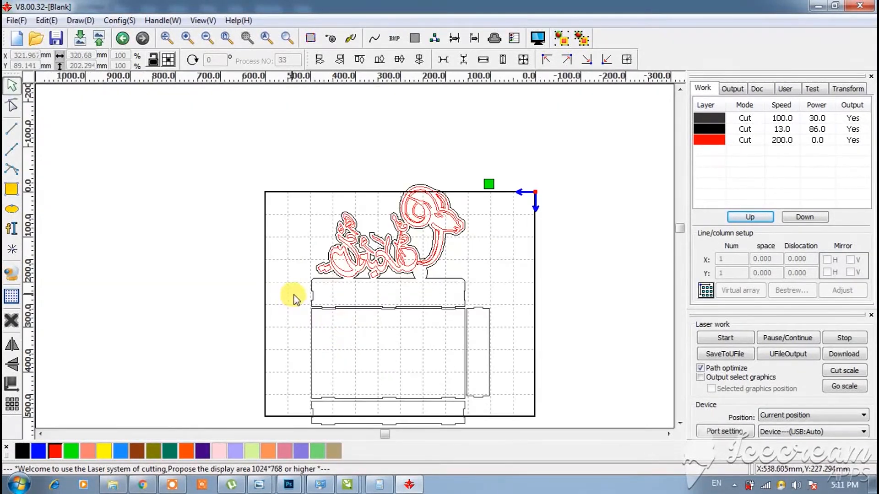
pyautogui.click(314, 310)
pyautogui.scroll(-1, 391, 331)
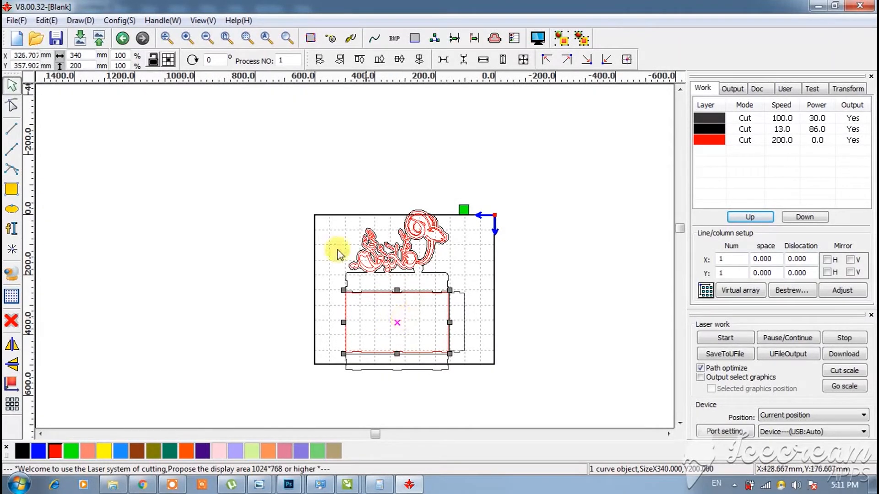
pyautogui.moveTo(290, 191); pyautogui.dragTo(475, 298)
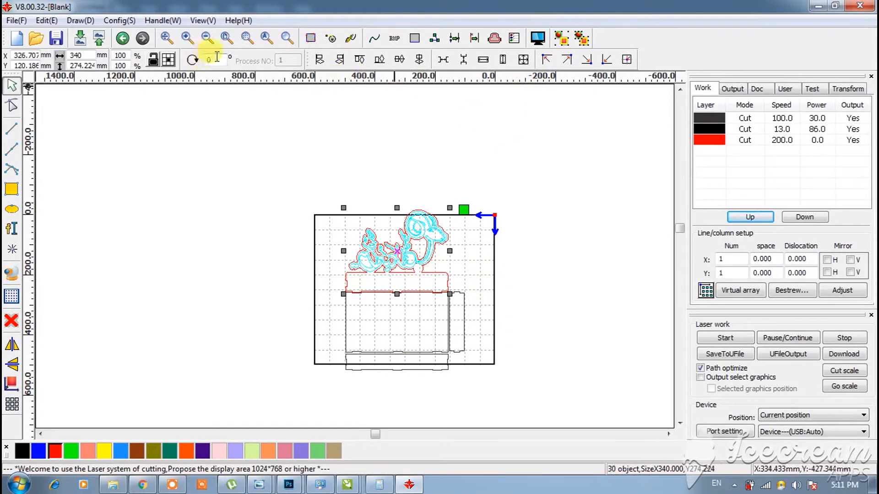
pyautogui.click(561, 38)
pyautogui.click(542, 94)
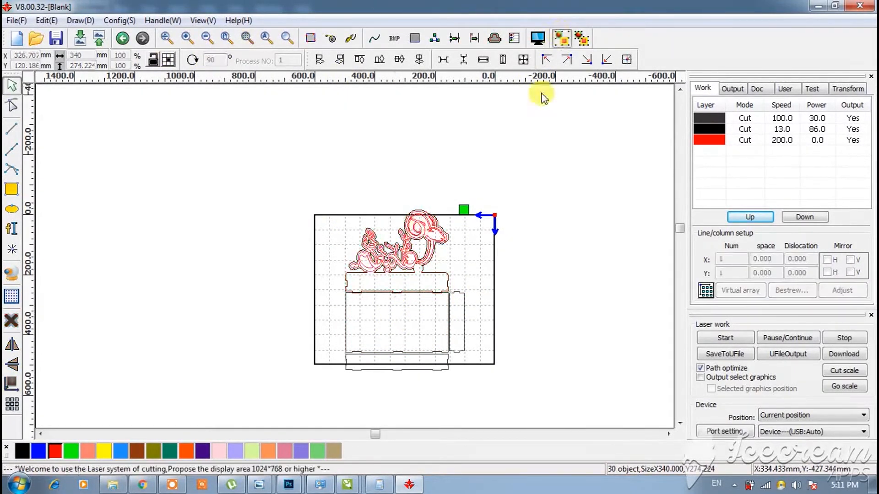
# Step: Rotate the grouped ram's head panel 90° and align it to the upper-left corner of the laser bed
pyautogui.moveTo(316, 185); pyautogui.dragTo(497, 328)
pyautogui.moveTo(218, 60); pyautogui.dragTo(159, 60)
pyautogui.write('90')
pyautogui.press('Return')
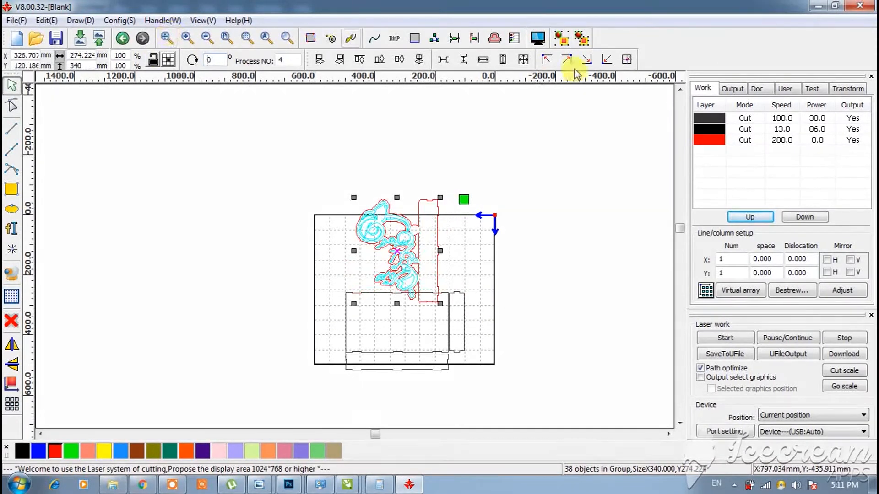
pyautogui.click(547, 59)
# Step: Delete the base outline and array-copy the ram's head panel so two stand side by side on the bed
pyautogui.click(428, 295)
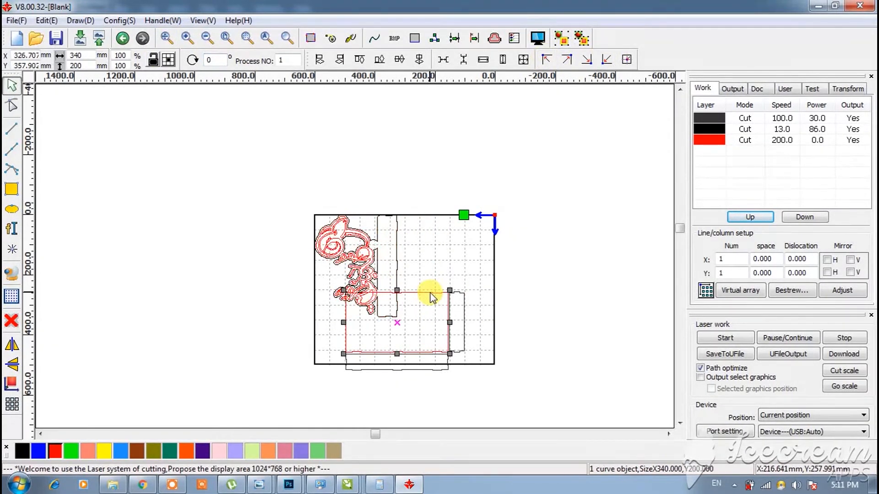
pyautogui.press('Delete')
pyautogui.click(393, 316)
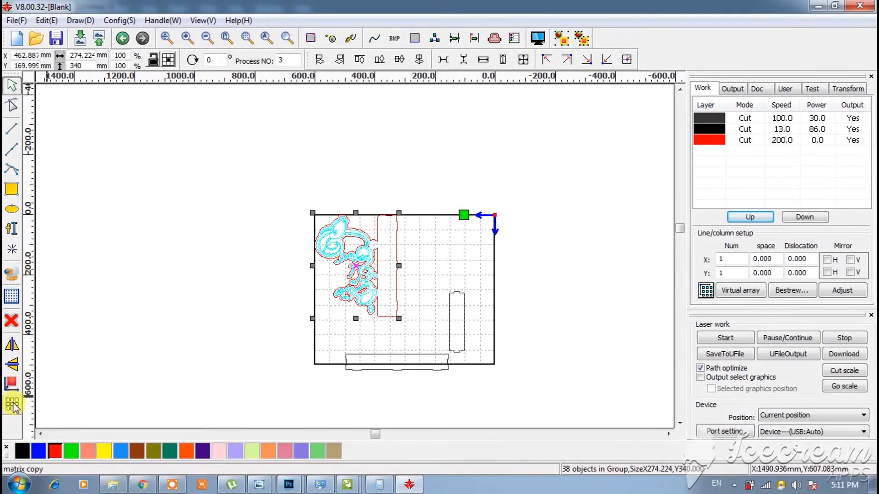
pyautogui.click(12, 405)
pyautogui.click(463, 269)
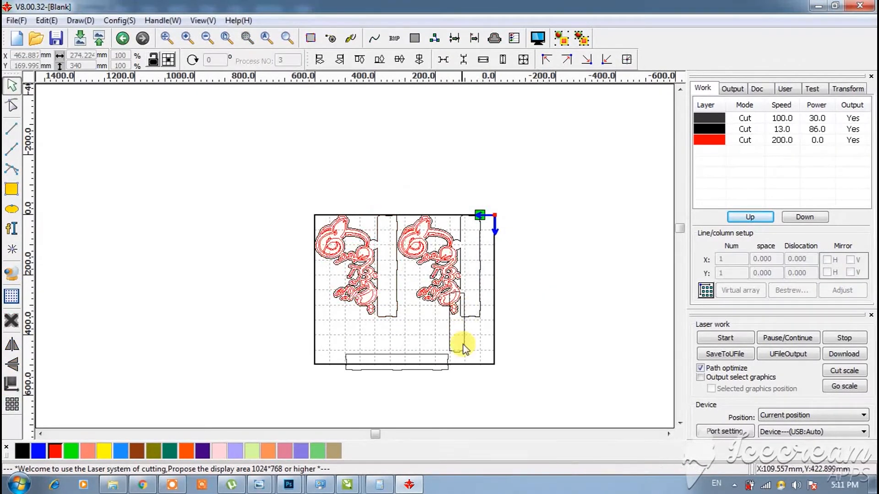
# Step: Place the long side panel below the first ram's head panel and array-copy it into two rows with 2 mm Y spacing
pyautogui.click(418, 363)
pyautogui.moveTo(418, 363); pyautogui.dragTo(366, 328)
pyautogui.scroll(1, 367, 327)
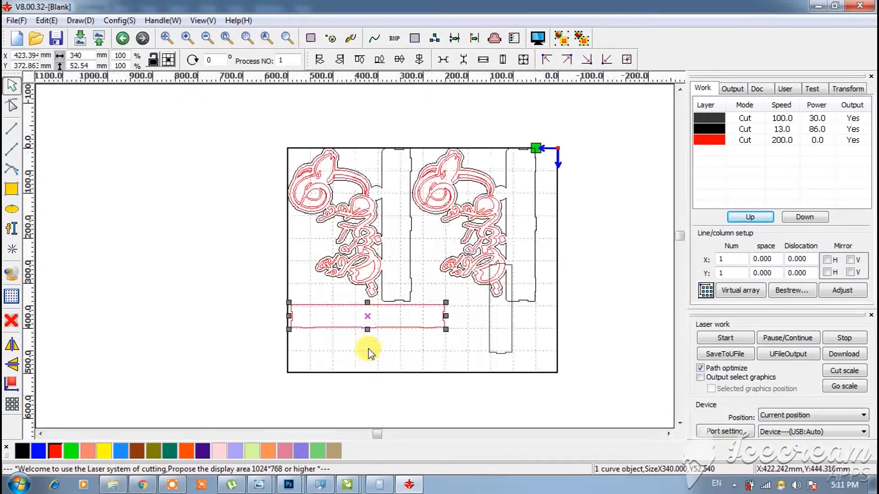
pyautogui.click(13, 405)
pyautogui.press('Tab')
pyautogui.write('2')
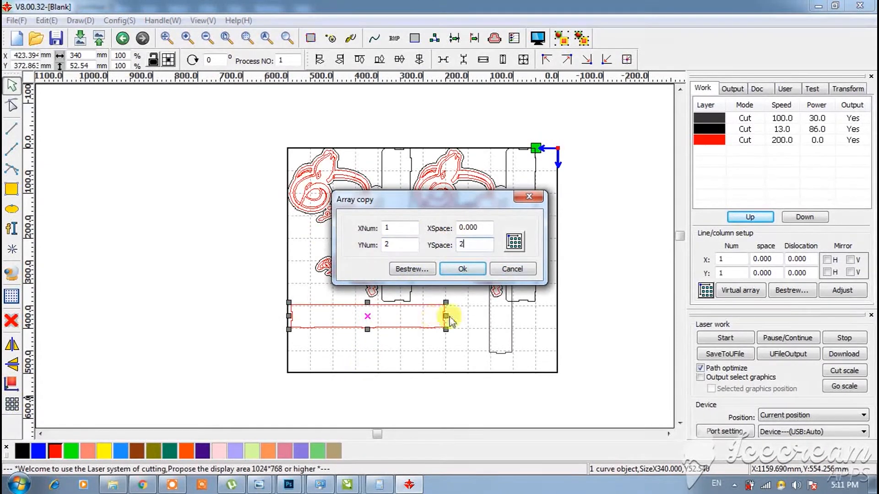
pyautogui.write('2')
pyautogui.press('Return')
# Step: Rotate the short side panel 90° and position it beside the upper long side panel
pyautogui.click(506, 354)
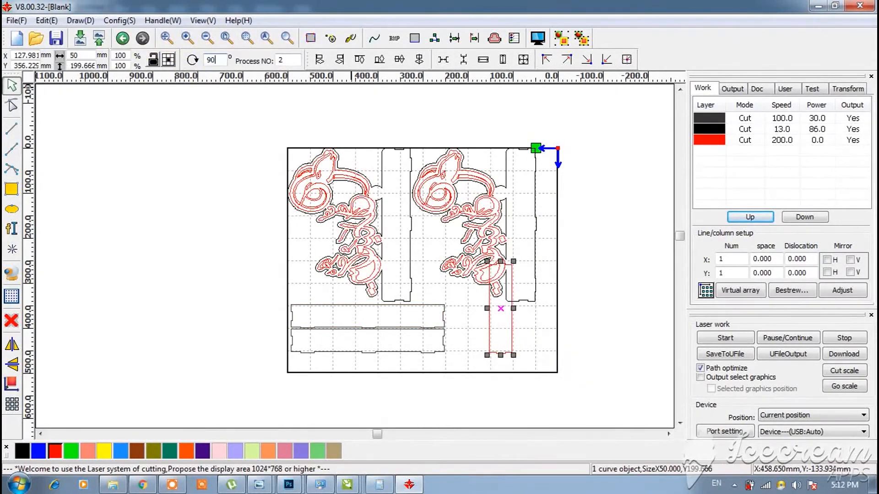
pyautogui.press('Return')
pyautogui.scroll(1, 485, 332)
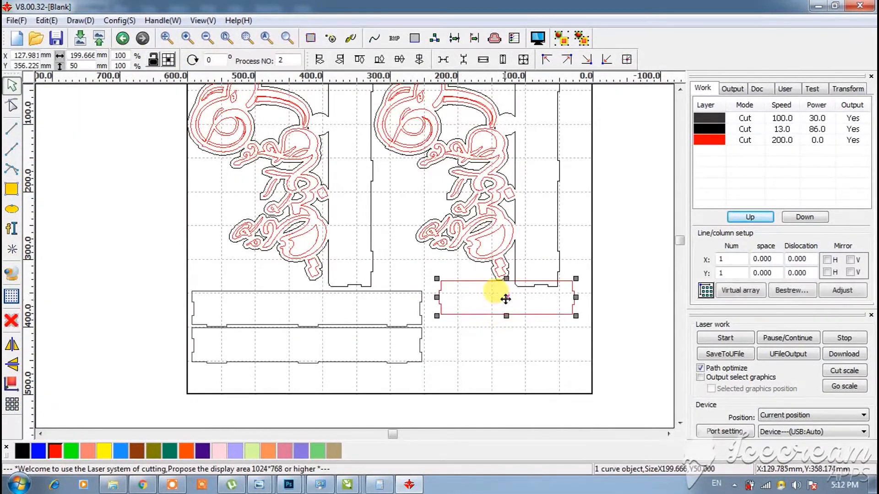
pyautogui.moveTo(505, 299); pyautogui.dragTo(489, 310)
# Step: Array-copy the short side panel into two rows, with a Y count of 2, and clear the selection
pyautogui.click(12, 405)
pyautogui.press('Tab')
pyautogui.write('2')
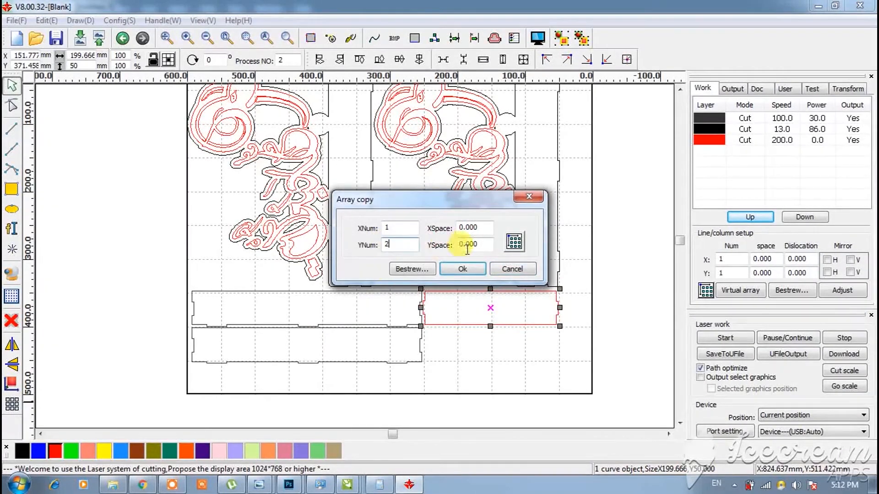
pyautogui.click(462, 268)
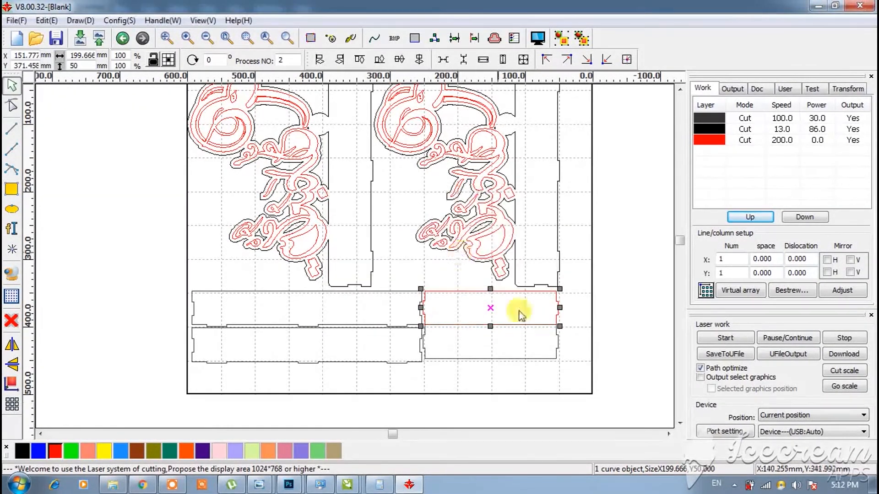
pyautogui.scroll(1, 485, 364)
pyautogui.click(608, 311)
# Step: Preview the nested tray layout and run the laser cutting simulation
pyautogui.scroll(-5, 608, 310)
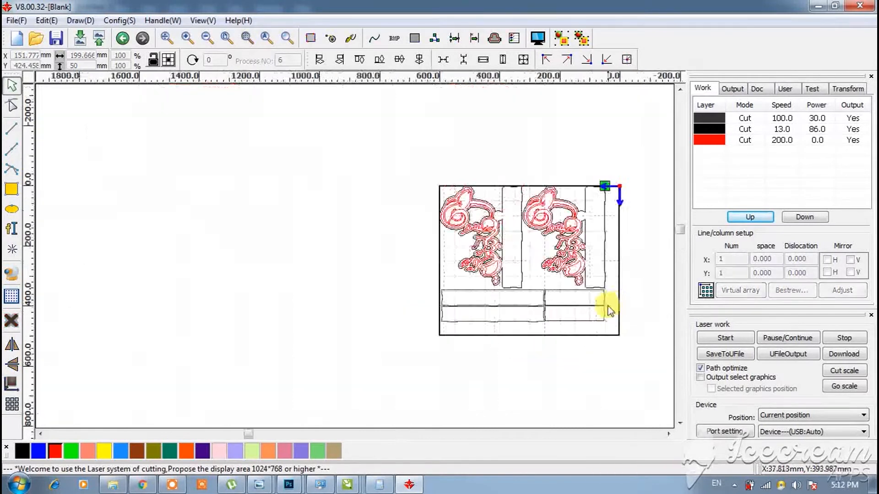
pyautogui.scroll(4, 613, 280)
pyautogui.click(538, 38)
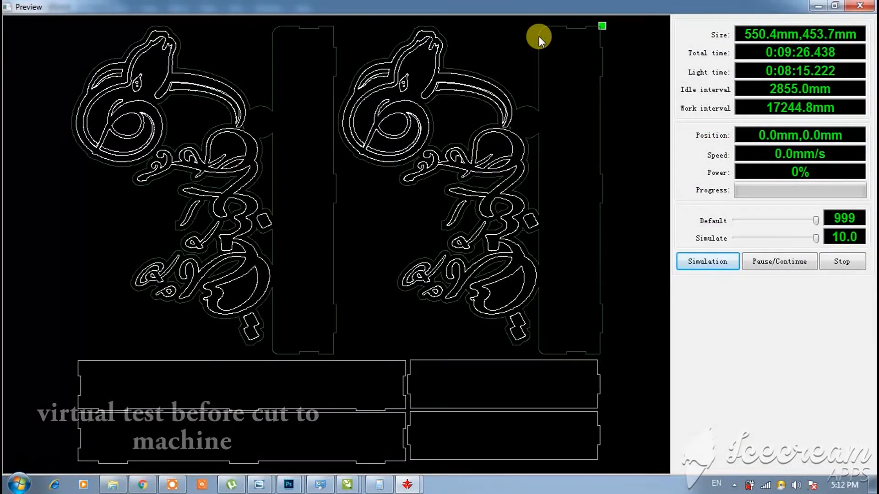
pyautogui.click(723, 264)
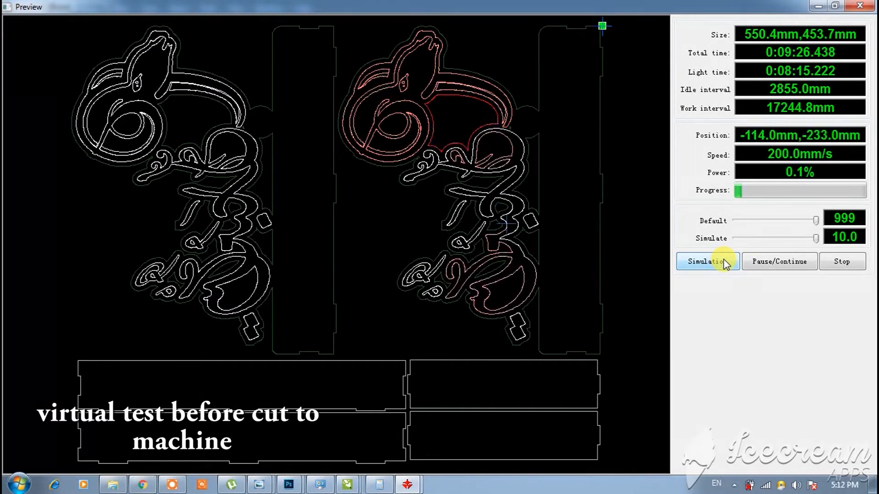